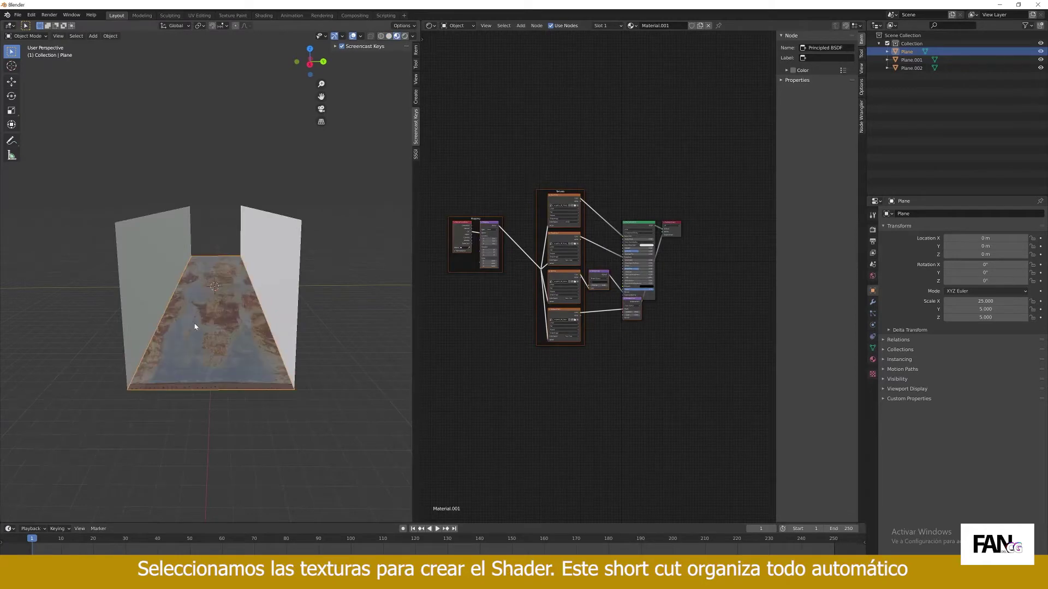
Add a Displace modifier to the floor plane with a new texture using the ucujddm_8K_Displacement.exr image
{"action": "scroll", "coordinate": [225, 381], "scroll_direction": "up", "scroll_amount": 3}
{"action": "scroll", "coordinate": [225, 381], "scroll_direction": "down", "scroll_amount": 1}
{"action": "middle_click_drag", "start_coordinate": [217, 388], "coordinate": [217, 364]}
{"action": "left_click", "coordinate": [873, 302]}
{"action": "left_click", "coordinate": [908, 214]}
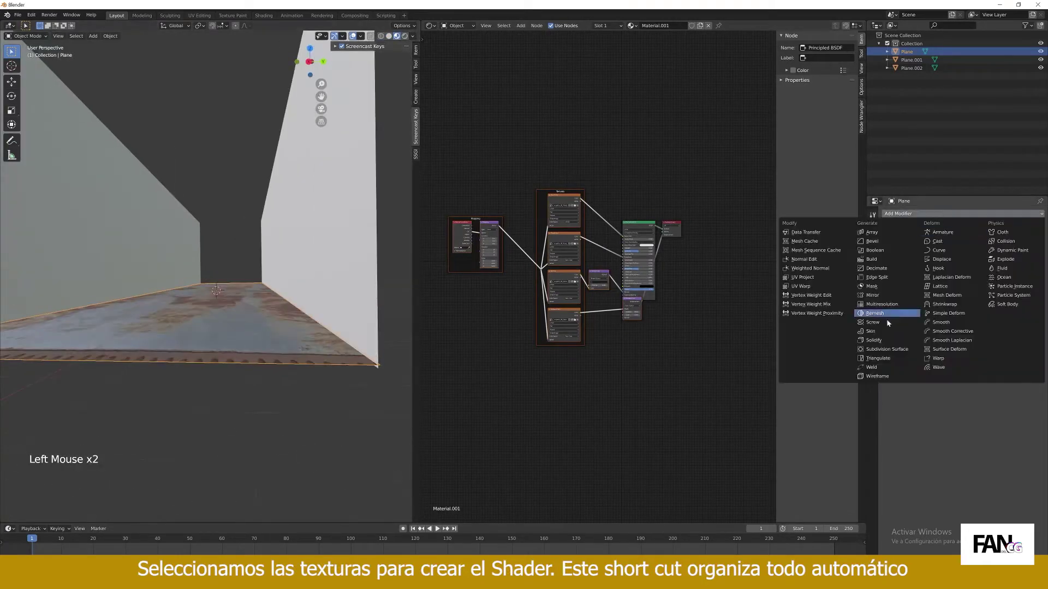
{"action": "left_click", "coordinate": [939, 265]}
{"action": "left_click", "coordinate": [969, 240]}
{"action": "left_click", "coordinate": [1039, 239]}
{"action": "left_click", "coordinate": [888, 354]}
{"action": "left_click", "coordinate": [935, 383]}
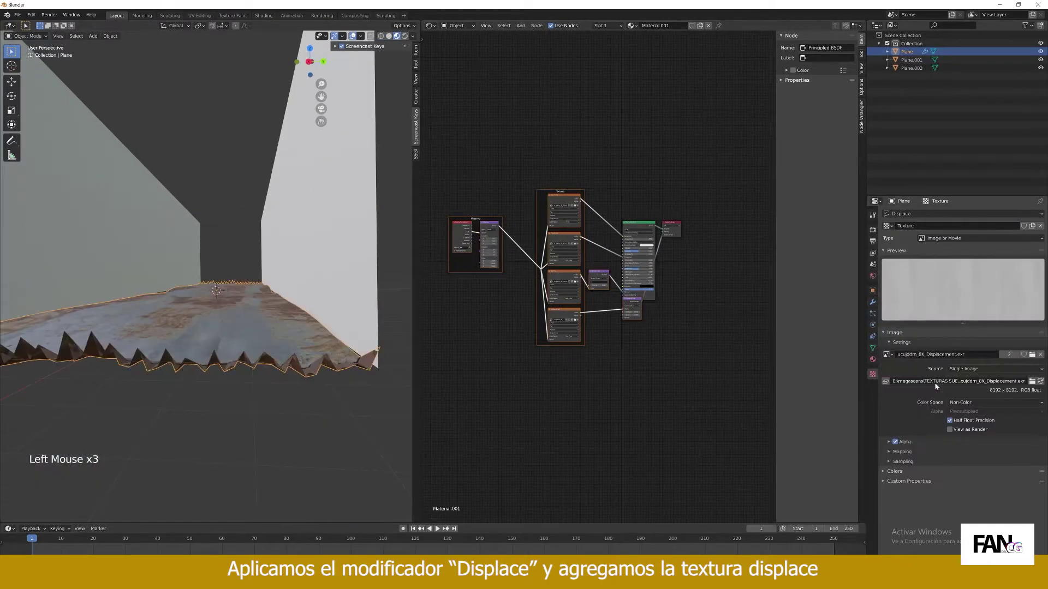
Set the floor's Displace modifier strength to 0.4
{"action": "left_click", "coordinate": [873, 302]}
{"action": "left_click", "coordinate": [960, 279]}
{"action": "middle_click_drag", "start_coordinate": [206, 337], "coordinate": [212, 332]}
{"action": "scroll", "coordinate": [213, 327], "scroll_direction": "down", "scroll_amount": 4}
{"action": "left_click", "coordinate": [218, 229]}
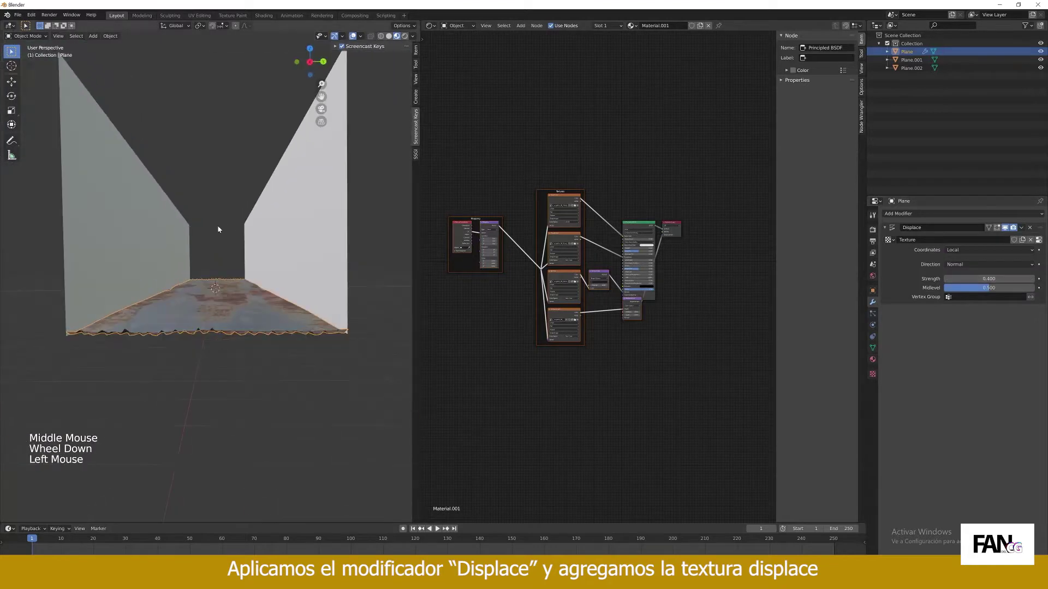
Create a new material named Paredes on the left wall and rename the floor's material piso
{"action": "left_click", "coordinate": [164, 218]}
{"action": "middle_click_drag", "start_coordinate": [163, 218], "coordinate": [169, 245]}
{"action": "left_click", "coordinate": [663, 26]}
{"action": "middle_click_drag", "start_coordinate": [623, 202], "coordinate": [607, 204]}
{"action": "scroll", "coordinate": [607, 204], "scroll_direction": "up", "scroll_amount": 1}
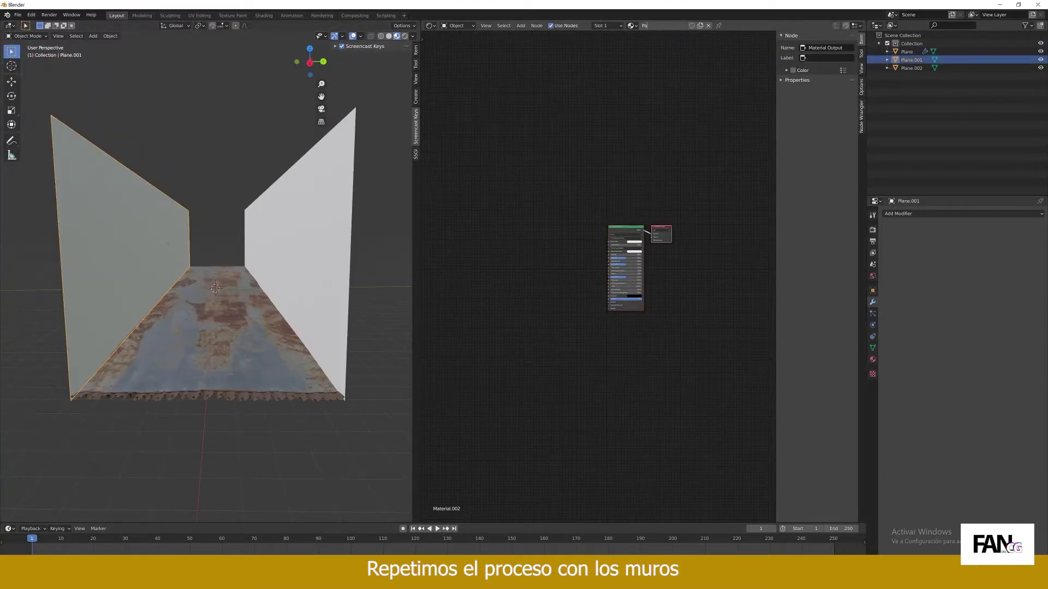
{"action": "left_click", "coordinate": [239, 304]}
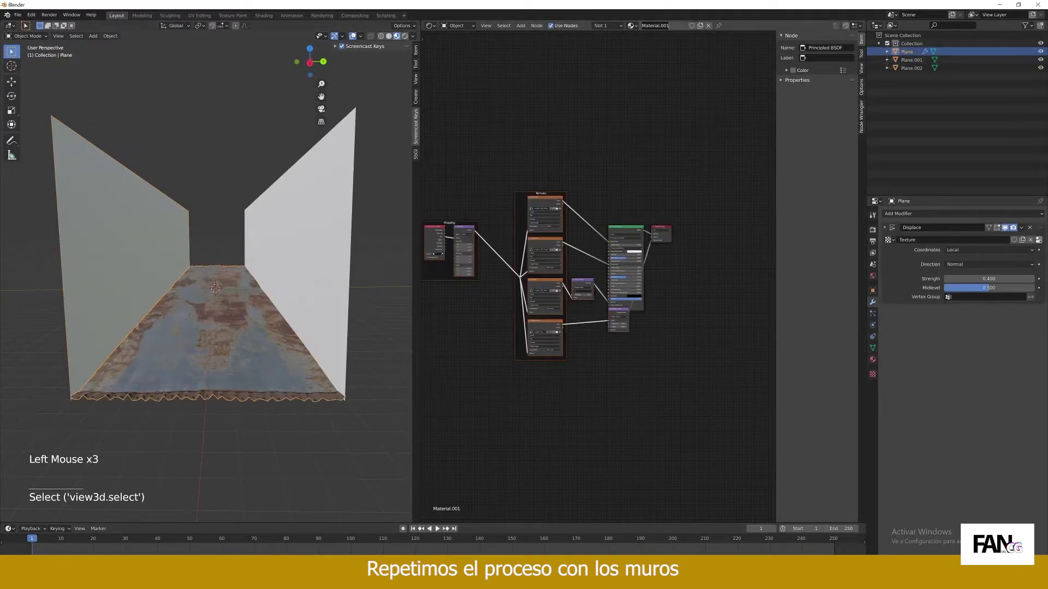
Build the left wall's shader with Principled Texture Setup from the Rock_Smooth albedo, displacement EXR, normal and roughness maps
{"action": "left_click", "coordinate": [163, 229]}
{"action": "left_click", "coordinate": [618, 229]}
{"action": "key", "text": "ctrl+shift+t"}
{"action": "left_click", "coordinate": [298, 181]}
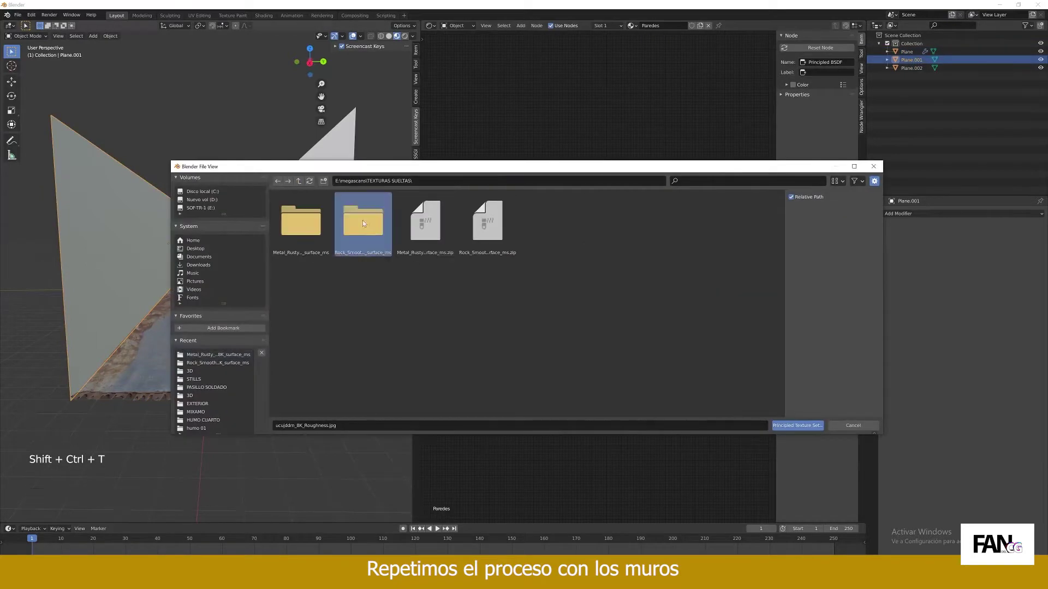
{"action": "double_click", "coordinate": [362, 220]}
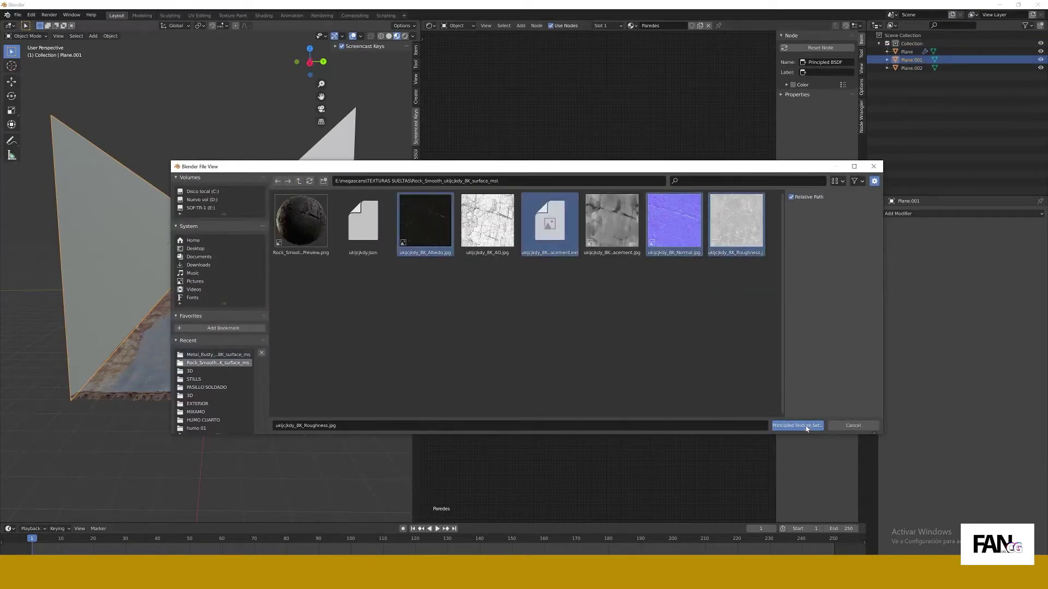
{"action": "left_click", "coordinate": [807, 428]}
Arrange the Paredes nodes by moving the Displacement node below the Principled BSDF and the Material Output farther away
{"action": "middle_click_drag", "start_coordinate": [627, 221], "coordinate": [661, 164]}
{"action": "scroll", "coordinate": [661, 164], "scroll_direction": "down", "scroll_amount": 3}
{"action": "middle_click_drag", "start_coordinate": [661, 164], "coordinate": [695, 155]}
{"action": "left_click", "coordinate": [683, 271]}
{"action": "scroll", "coordinate": [684, 272], "scroll_direction": "up", "scroll_amount": 6}
{"action": "middle_click_drag", "start_coordinate": [683, 271], "coordinate": [651, 305]}
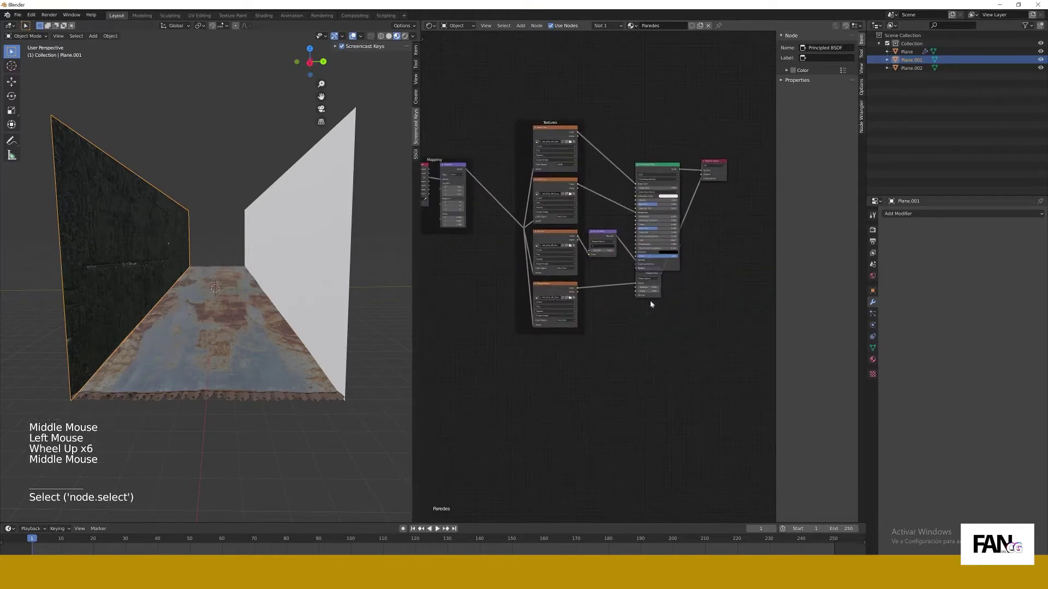
{"action": "left_click_drag", "start_coordinate": [649, 296], "coordinate": [651, 310]}
{"action": "middle_click_drag", "start_coordinate": [693, 282], "coordinate": [650, 274]}
{"action": "left_click_drag", "start_coordinate": [670, 154], "coordinate": [712, 157]}
{"action": "scroll", "coordinate": [104, 285], "scroll_direction": "up", "scroll_amount": 1}
Add a Displace modifier to the left wall with a new texture using the rock set's 8K displacement EXR
{"action": "middle_click_drag", "start_coordinate": [99, 285], "coordinate": [188, 305]}
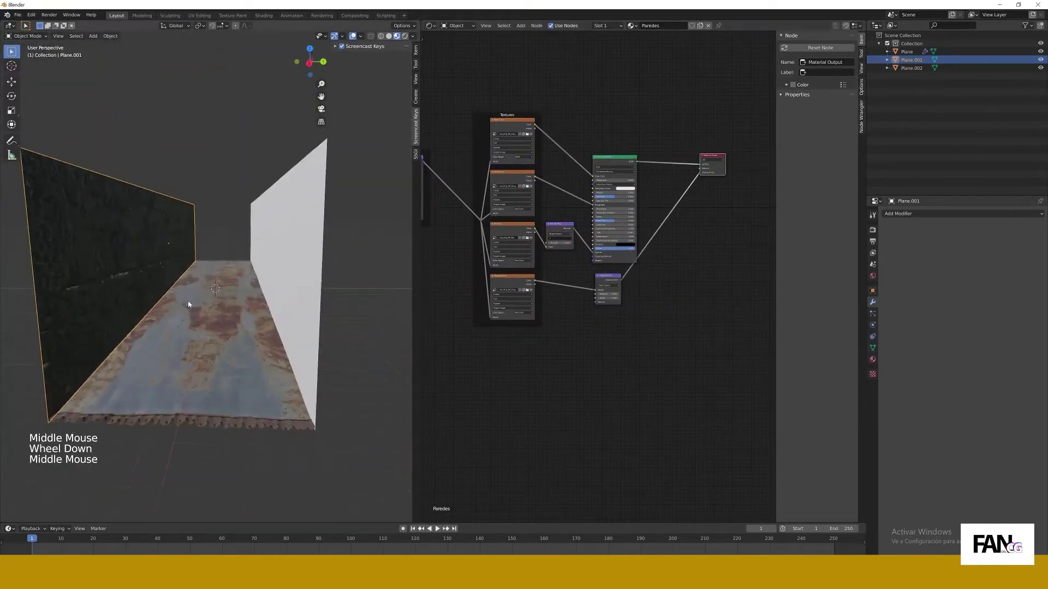
{"action": "left_click", "coordinate": [914, 213]}
{"action": "left_click", "coordinate": [950, 256]}
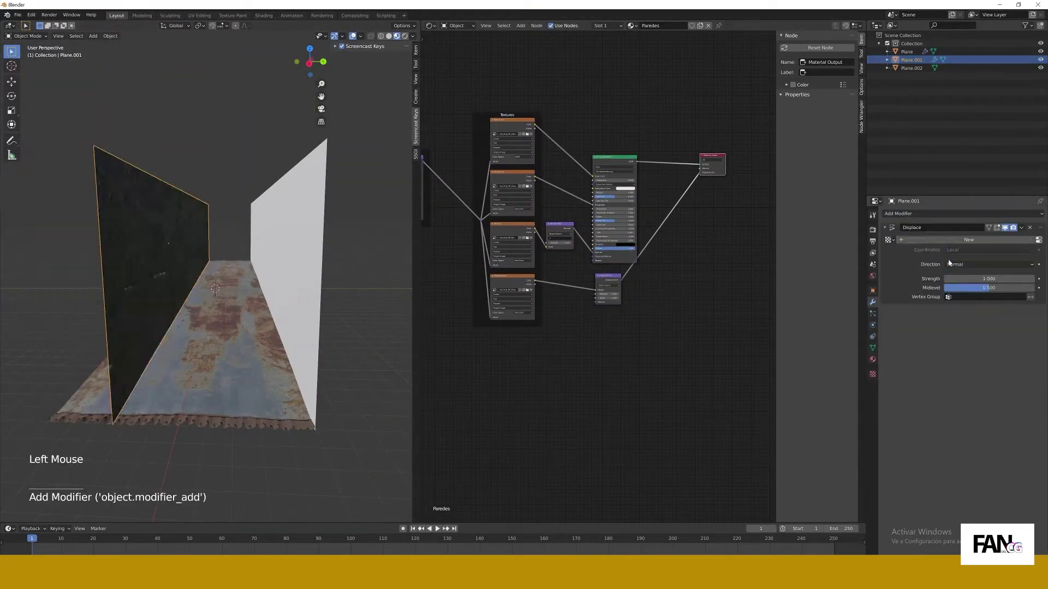
{"action": "left_click", "coordinate": [969, 240]}
{"action": "left_click", "coordinate": [1031, 239]}
{"action": "left_click", "coordinate": [888, 355]}
{"action": "left_click", "coordinate": [932, 413]}
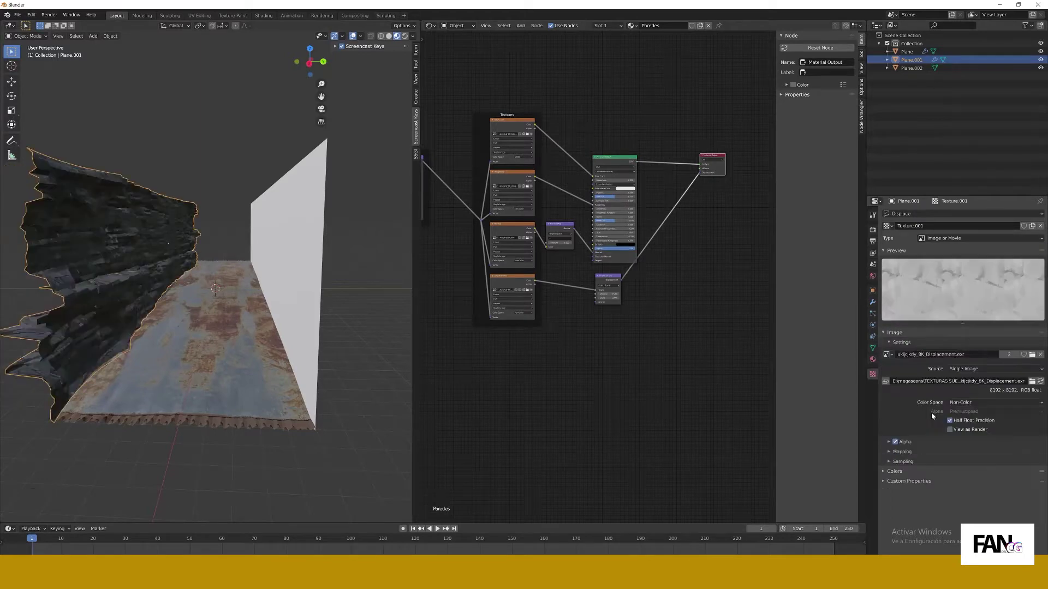
Lower the strength of the left wall's Displace modifier to soften the relief
{"action": "left_click", "coordinate": [872, 302]}
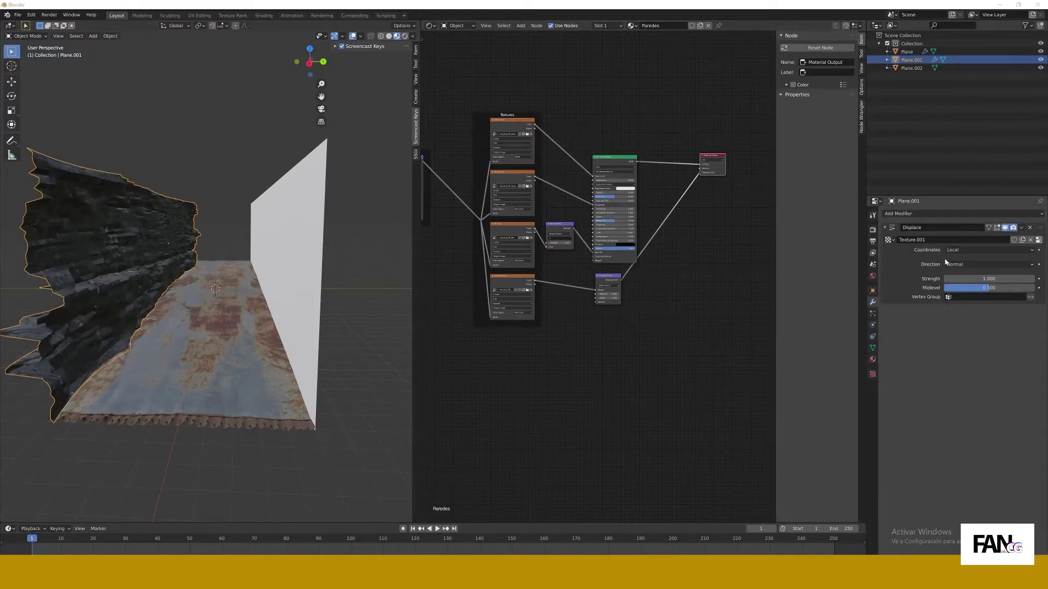
{"action": "left_click_drag", "start_coordinate": [958, 279], "coordinate": [922, 279]}
{"action": "middle_click_drag", "start_coordinate": [143, 340], "coordinate": [213, 332]}
{"action": "scroll", "coordinate": [140, 322], "scroll_direction": "up", "scroll_amount": 3}
{"action": "scroll", "coordinate": [141, 322], "scroll_direction": "down", "scroll_amount": 2}
{"action": "scroll", "coordinate": [124, 322], "scroll_direction": "up", "scroll_amount": 1}
Apply Shade Smooth to the left wall and the floor
{"action": "right_click", "coordinate": [92, 270]}
{"action": "left_click", "coordinate": [92, 269]}
{"action": "left_click", "coordinate": [189, 314]}
{"action": "right_click", "coordinate": [218, 342]}
{"action": "left_click", "coordinate": [219, 341]}
Assign the existing Paredes material to the right wall
{"action": "scroll", "coordinate": [224, 333], "scroll_direction": "down", "scroll_amount": 2}
{"action": "left_click", "coordinate": [273, 286]}
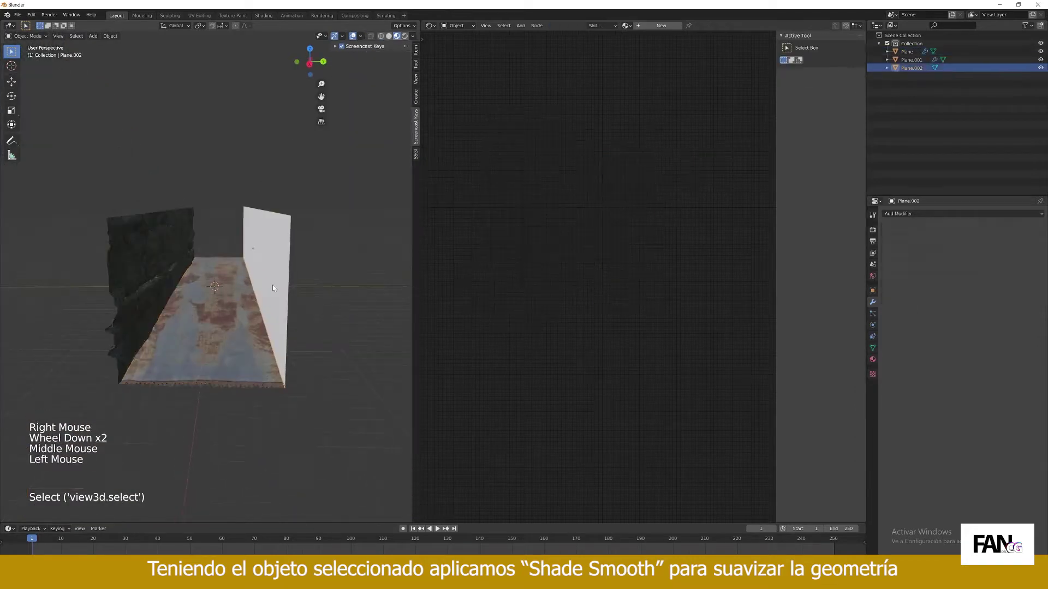
{"action": "left_click", "coordinate": [626, 27]}
{"action": "left_click", "coordinate": [651, 45]}
Add a Displace modifier to the right wall with a new texture using the rock 8K displacement EXR image
{"action": "middle_click_drag", "start_coordinate": [323, 249], "coordinate": [312, 255]}
{"action": "scroll", "coordinate": [310, 257], "scroll_direction": "up", "scroll_amount": 2}
{"action": "middle_click_drag", "start_coordinate": [310, 257], "coordinate": [321, 258]}
{"action": "scroll", "coordinate": [309, 258], "scroll_direction": "down", "scroll_amount": 1}
{"action": "left_click", "coordinate": [945, 214]}
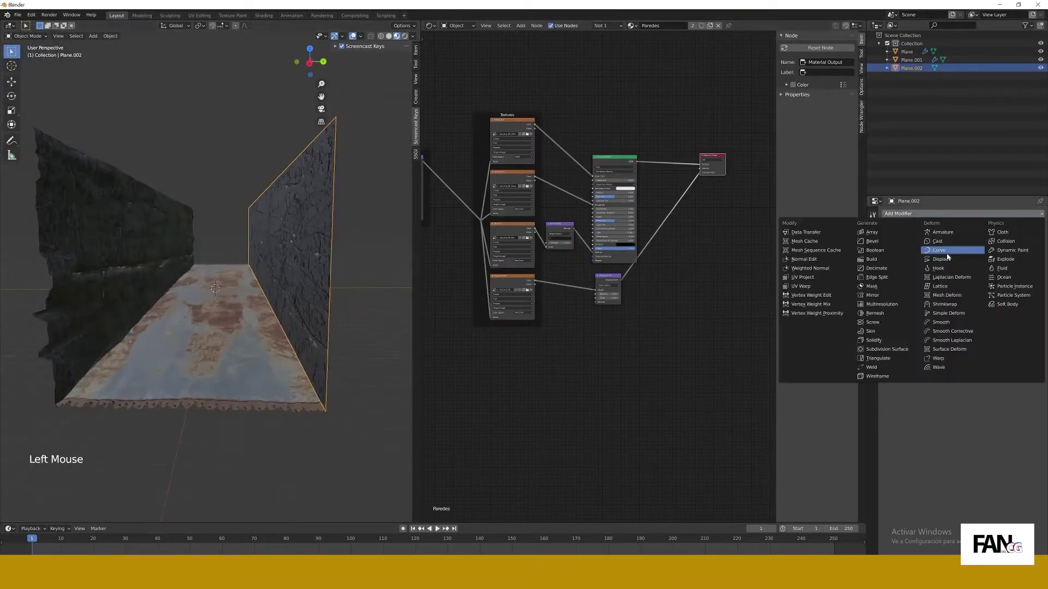
{"action": "left_click", "coordinate": [944, 259]}
{"action": "left_click", "coordinate": [961, 240]}
{"action": "left_click", "coordinate": [1039, 241]}
{"action": "left_click", "coordinate": [888, 355]}
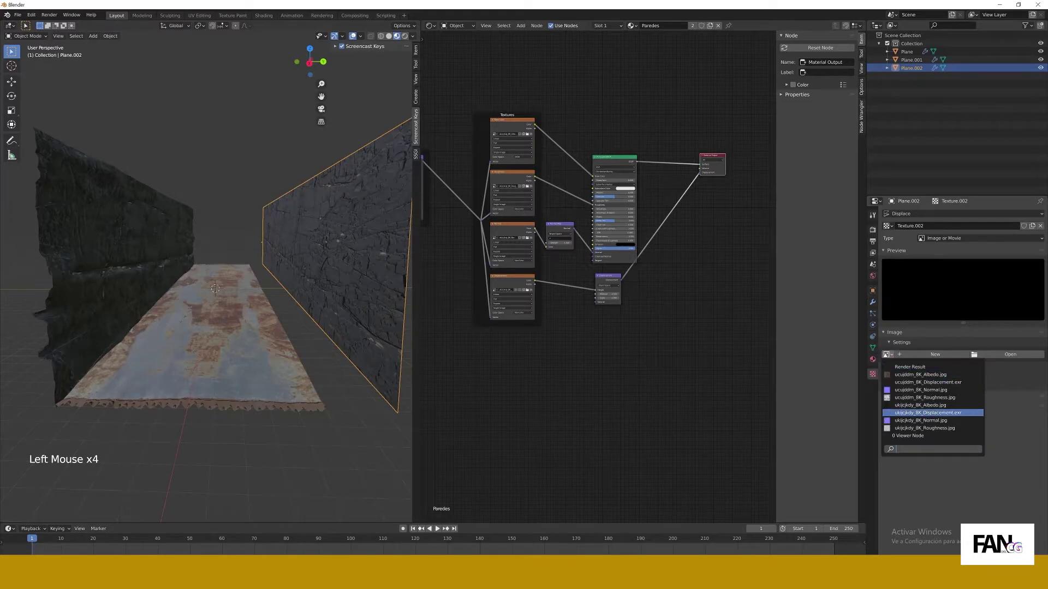
{"action": "left_click", "coordinate": [927, 413]}
Reduce the right wall's Displace strength and apply Shade Smooth to it
{"action": "left_click", "coordinate": [872, 302]}
{"action": "right_click", "coordinate": [257, 240]}
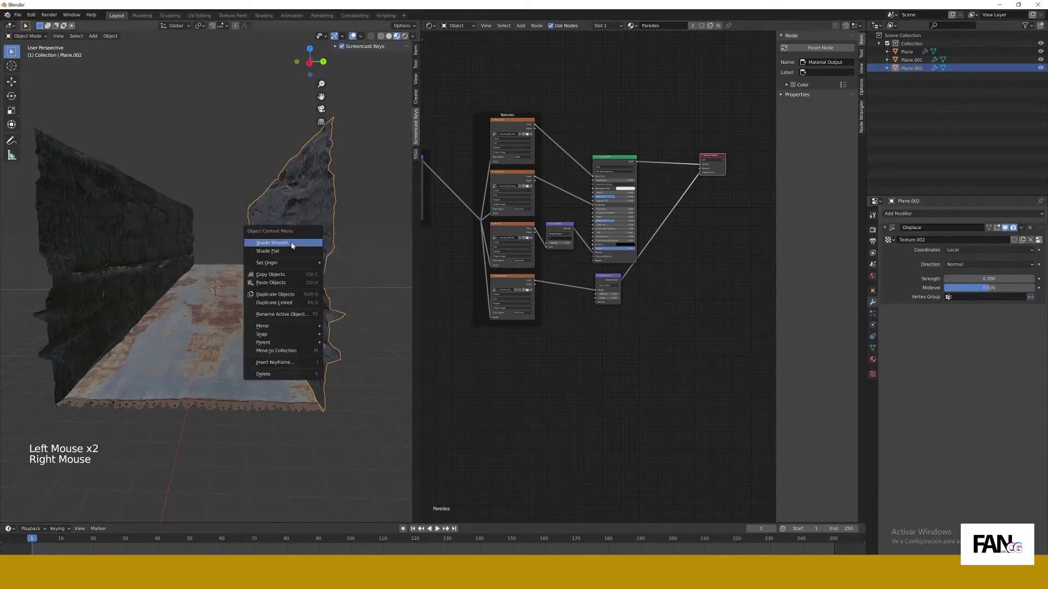
{"action": "left_click", "coordinate": [256, 244]}
Duplicate the floor and both walls and place the copies about 49 m along X to lengthen the corridor
{"action": "middle_click_drag", "start_coordinate": [262, 244], "coordinate": [299, 257]}
{"action": "scroll", "coordinate": [299, 257], "scroll_direction": "down", "scroll_amount": 2}
{"action": "middle_click_drag", "start_coordinate": [288, 299], "coordinate": [262, 304]}
{"action": "left_click", "coordinate": [163, 284]}
{"action": "left_click", "coordinate": [194, 317], "text": "shift"}
{"action": "left_click", "coordinate": [182, 303], "text": "shift"}
{"action": "middle_click_drag", "start_coordinate": [205, 319], "coordinate": [380, 272]}
{"action": "key", "text": "shift+d"}
{"action": "left_click", "coordinate": [380, 271]}
Scale the four wall planes by 2 along Z and raise them about 5 m
{"action": "scroll", "coordinate": [205, 286], "scroll_direction": "up", "scroll_amount": 5}
{"action": "middle_click_drag", "start_coordinate": [212, 283], "coordinate": [209, 282]}
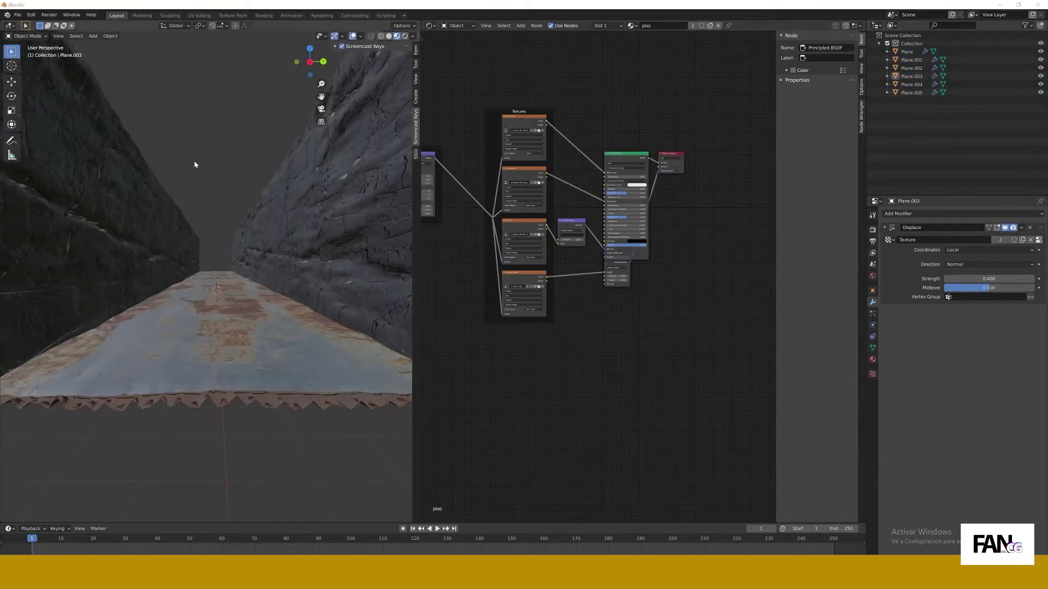
{"action": "scroll", "coordinate": [195, 165], "scroll_direction": "down", "scroll_amount": 3}
{"action": "middle_click_drag", "start_coordinate": [195, 164], "coordinate": [143, 183]}
{"action": "left_click", "coordinate": [143, 232]}
{"action": "left_click", "coordinate": [250, 206], "text": "shift"}
{"action": "middle_click_drag", "start_coordinate": [250, 206], "coordinate": [298, 210]}
{"action": "left_click", "coordinate": [255, 260], "text": "shift"}
{"action": "left_click", "coordinate": [232, 243], "text": "shift"}
{"action": "left_click", "coordinate": [872, 291]}
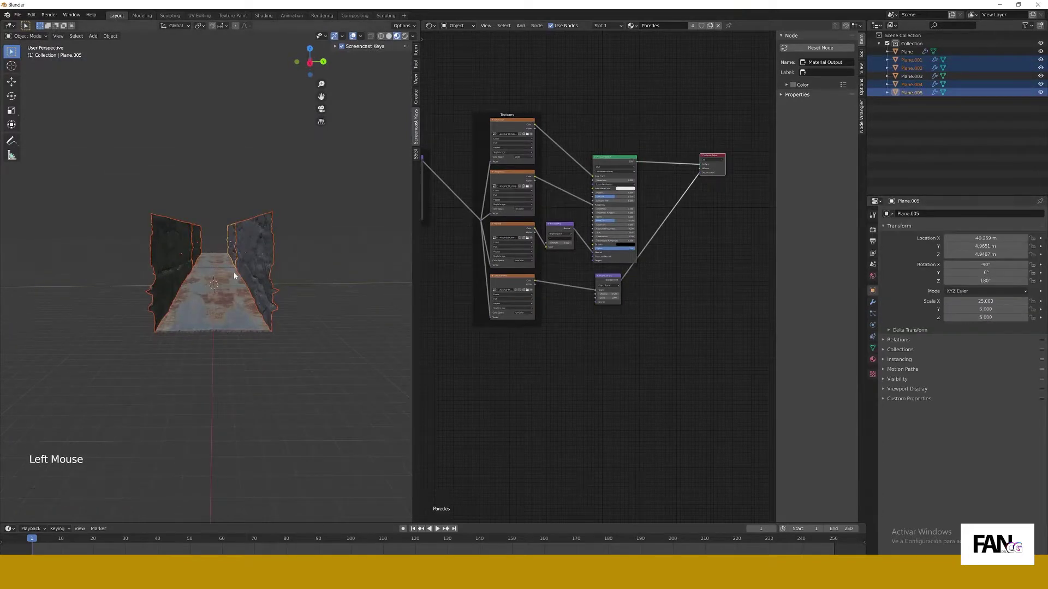
{"action": "left_click", "coordinate": [229, 250]}
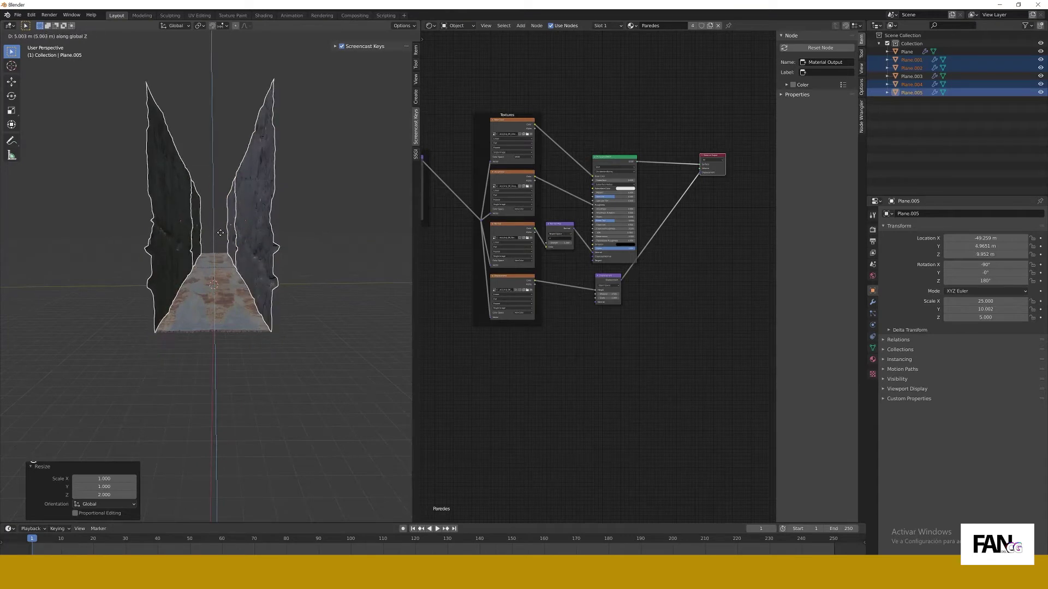
{"action": "left_click", "coordinate": [220, 204]}
Set the World background color to an Environment Texture and load simons_town_rocks_4k.hdr
{"action": "middle_click_drag", "start_coordinate": [220, 218], "coordinate": [235, 297]}
{"action": "scroll", "coordinate": [264, 304], "scroll_direction": "up", "scroll_amount": 3}
{"action": "scroll", "coordinate": [264, 304], "scroll_direction": "down", "scroll_amount": 1}
{"action": "left_click", "coordinate": [268, 308]}
{"action": "middle_click_drag", "start_coordinate": [235, 297], "coordinate": [243, 302]}
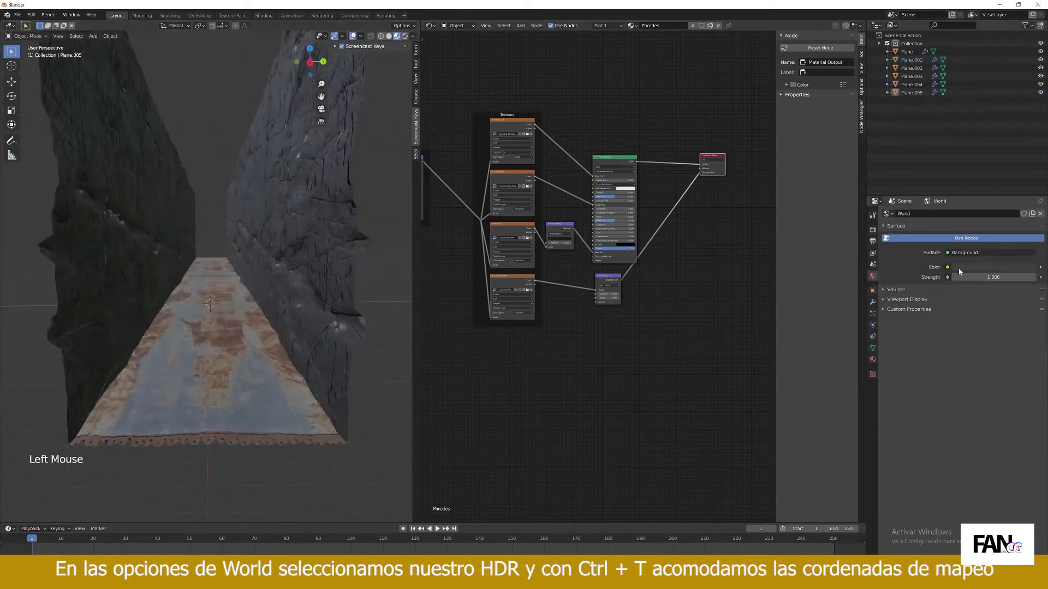
{"action": "left_click", "coordinate": [990, 267]}
{"action": "left_click", "coordinate": [786, 292]}
{"action": "left_click", "coordinate": [1010, 277]}
{"action": "left_click", "coordinate": [550, 287]}
{"action": "left_click", "coordinate": [798, 425]}
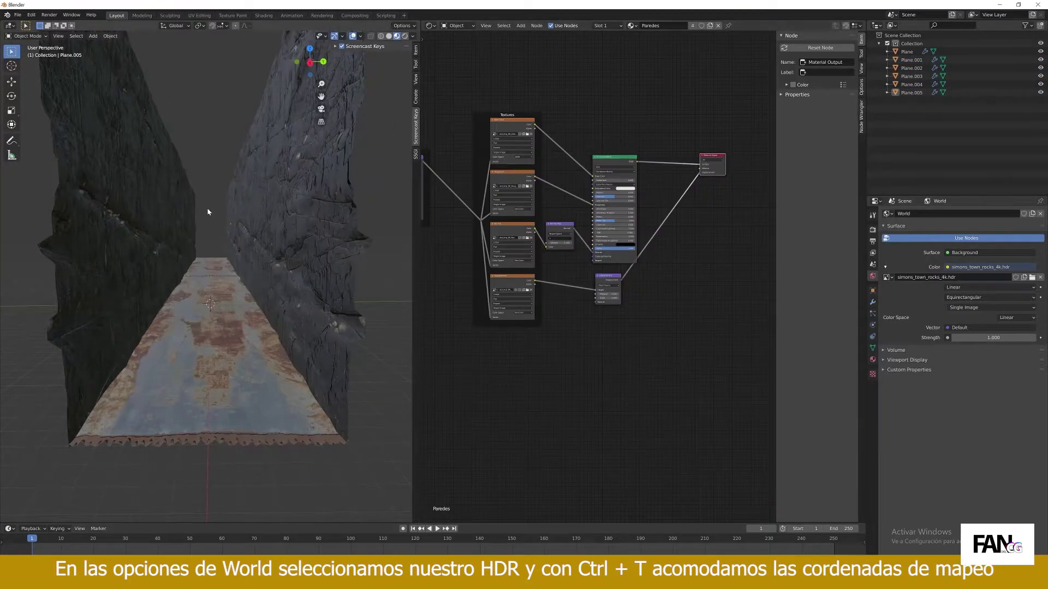
Show the viewport in rendered shading and switch the node editor to the World shader
{"action": "middle_click_drag", "start_coordinate": [233, 302], "coordinate": [217, 293]}
{"action": "left_click", "coordinate": [405, 36]}
{"action": "left_click", "coordinate": [457, 26]}
{"action": "left_click", "coordinate": [455, 46]}
{"action": "scroll", "coordinate": [584, 159], "scroll_direction": "down", "scroll_amount": 2}
{"action": "scroll", "coordinate": [584, 159], "scroll_direction": "up", "scroll_amount": 7}
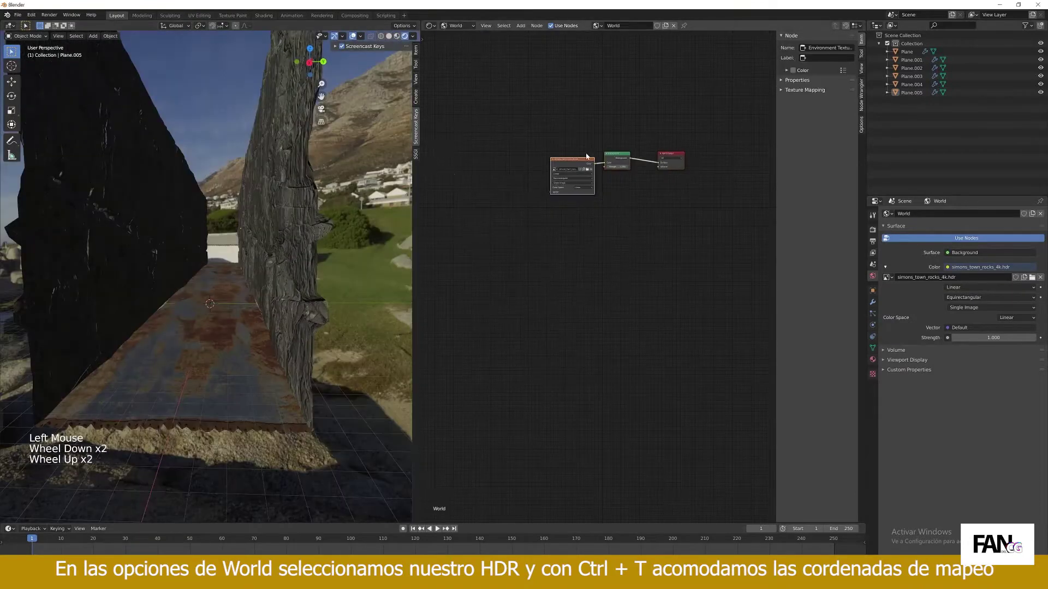
Add Mapping and Texture Coordinate nodes to the World's Environment Texture
{"action": "left_click", "coordinate": [565, 167]}
{"action": "scroll", "coordinate": [550, 159], "scroll_direction": "up", "scroll_amount": 4}
{"action": "middle_click_drag", "start_coordinate": [584, 160], "coordinate": [592, 227]}
{"action": "key", "text": "ctrl+t"}
Set the HDR Mapping node's Z rotation to 121° and its Z location to -0.2 m
{"action": "scroll", "coordinate": [558, 132], "scroll_direction": "down", "scroll_amount": 3}
{"action": "scroll", "coordinate": [591, 227], "scroll_direction": "up", "scroll_amount": 2}
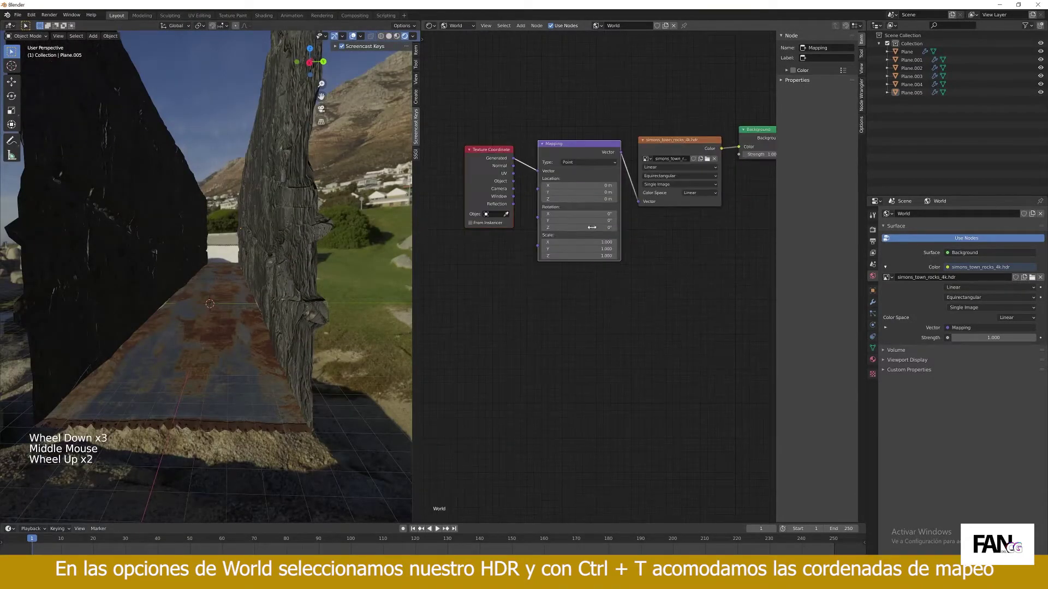
{"action": "type", "text": "121"}
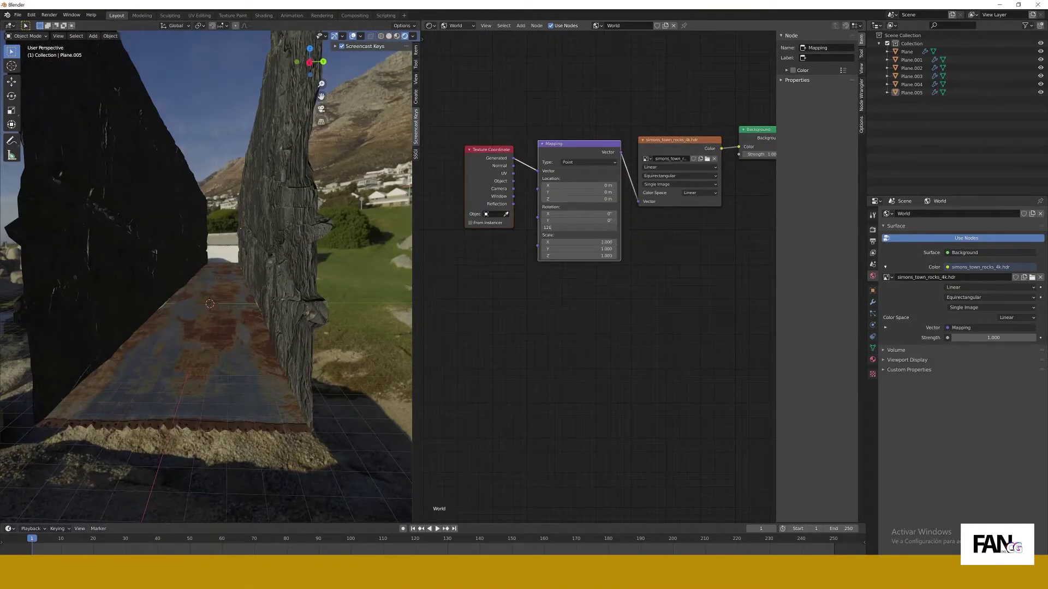
{"action": "key", "text": "Return"}
{"action": "left_click_drag", "start_coordinate": [591, 199], "coordinate": [580, 199]}
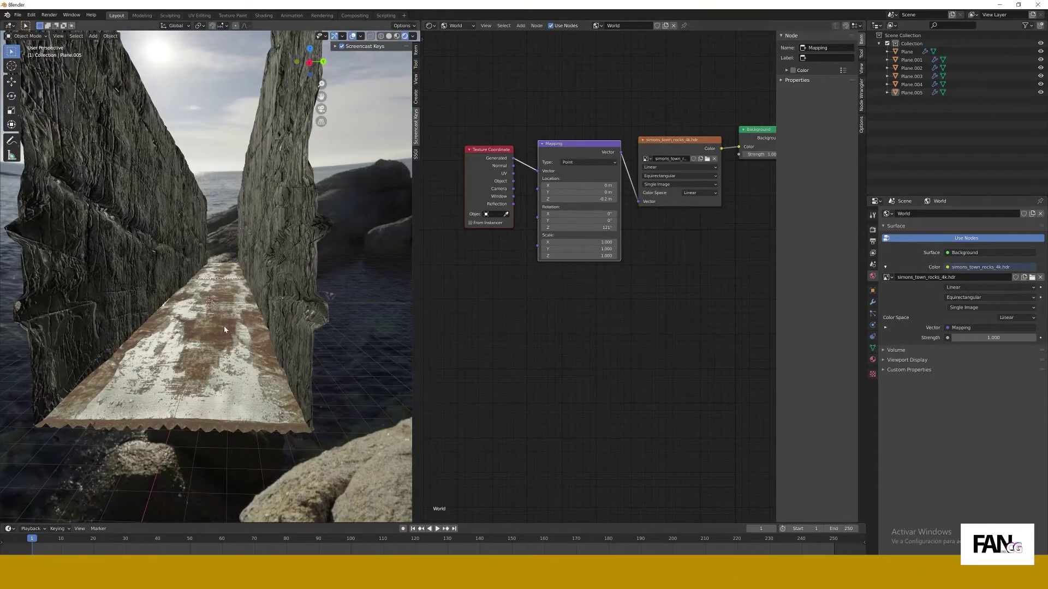
Enable Ambient Occlusion in the Eevee render settings and set its distance to about 5.02 m
{"action": "middle_click_drag", "start_coordinate": [224, 329], "coordinate": [256, 326]}
{"action": "left_click", "coordinate": [873, 229]}
{"action": "left_click", "coordinate": [889, 269]}
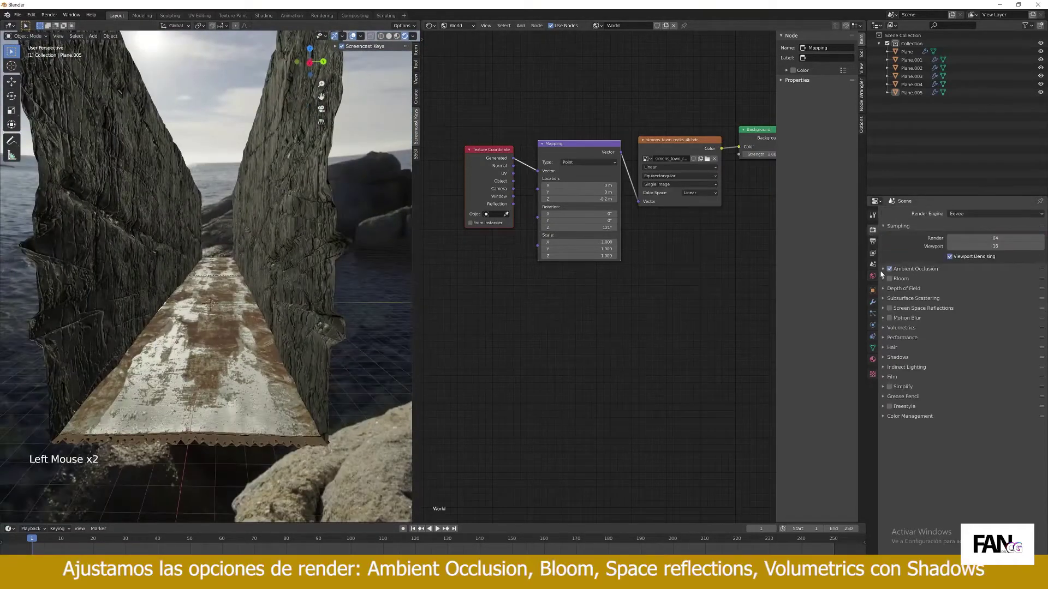
{"action": "left_click", "coordinate": [883, 269]}
{"action": "left_click_drag", "start_coordinate": [983, 281], "coordinate": [1031, 281]}
{"action": "middle_click_drag", "start_coordinate": [256, 327], "coordinate": [262, 311]}
{"action": "scroll", "coordinate": [262, 311], "scroll_direction": "up", "scroll_amount": 3}
{"action": "mouse_move", "coordinate": [262, 311]}
{"action": "middle_mouse_down"}
{"action": "mouse_move", "coordinate": [262, 295]}
{"action": "mouse_move", "coordinate": [273, 308]}
{"action": "middle_mouse_up"}
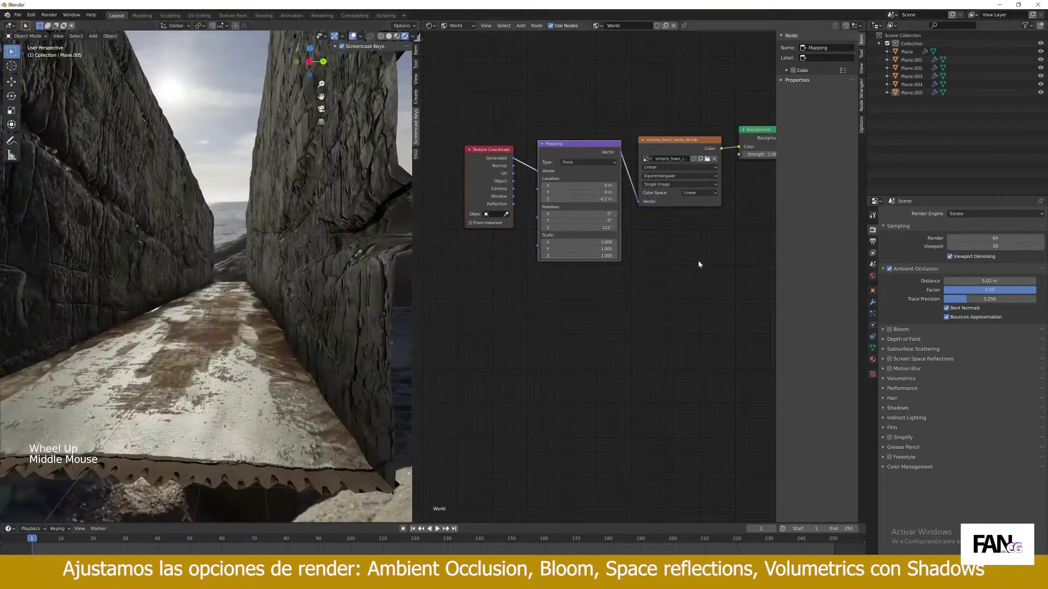
Enable Bloom and lower its intensity to 0.002
{"action": "left_click", "coordinate": [890, 329]}
{"action": "left_click", "coordinate": [883, 329]}
{"action": "left_click_drag", "start_coordinate": [982, 377], "coordinate": [946, 381]}
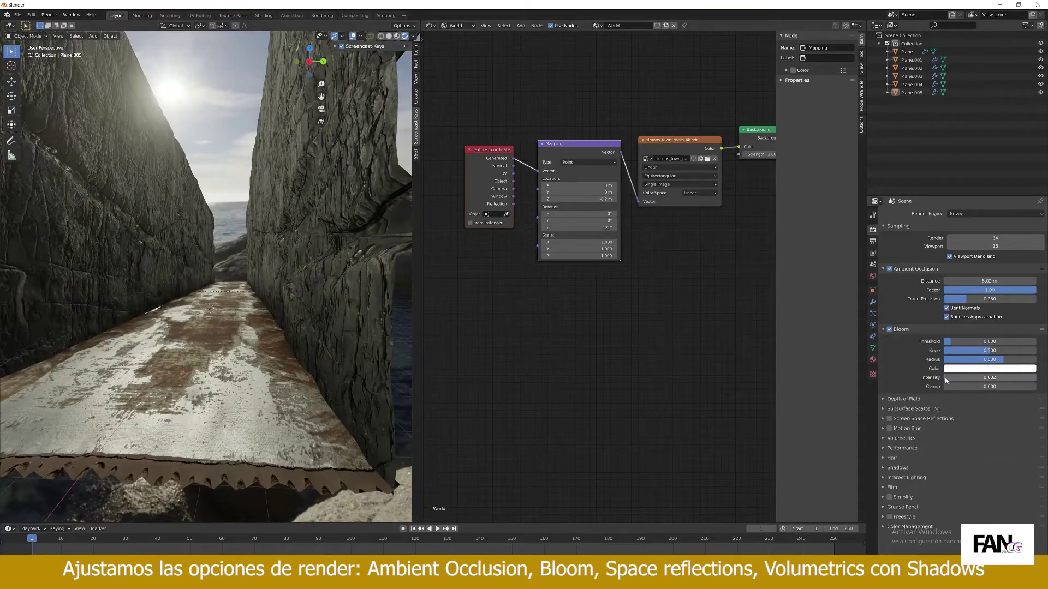
Enable Screen Space Reflections and expand the reflection and shadow settings
{"action": "left_click", "coordinate": [889, 418]}
{"action": "left_click", "coordinate": [883, 419]}
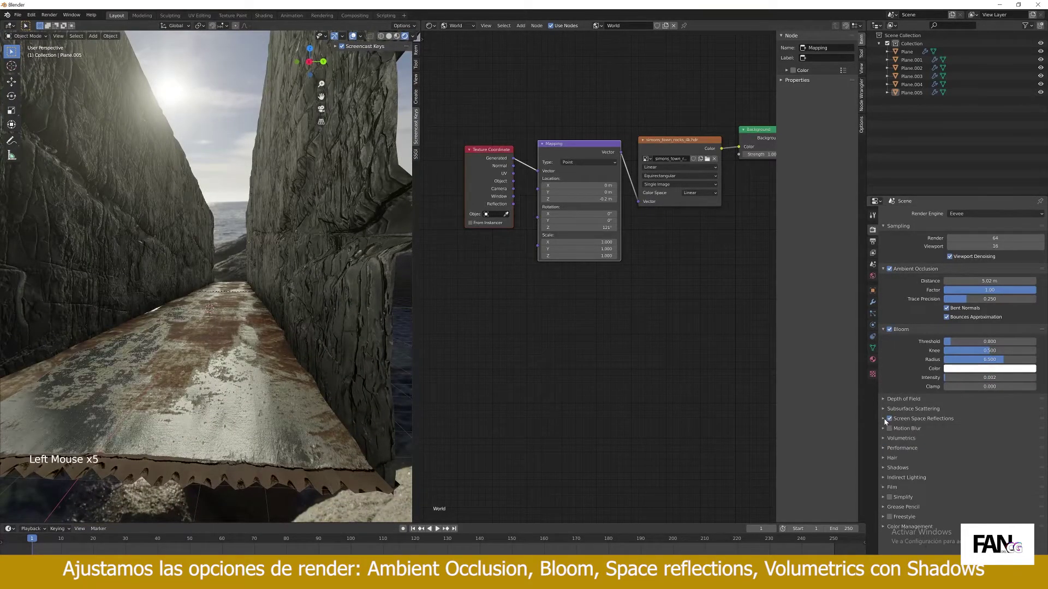
{"action": "scroll", "coordinate": [881, 425], "scroll_direction": "down", "scroll_amount": 3}
{"action": "scroll", "coordinate": [884, 506], "scroll_direction": "down", "scroll_amount": 1}
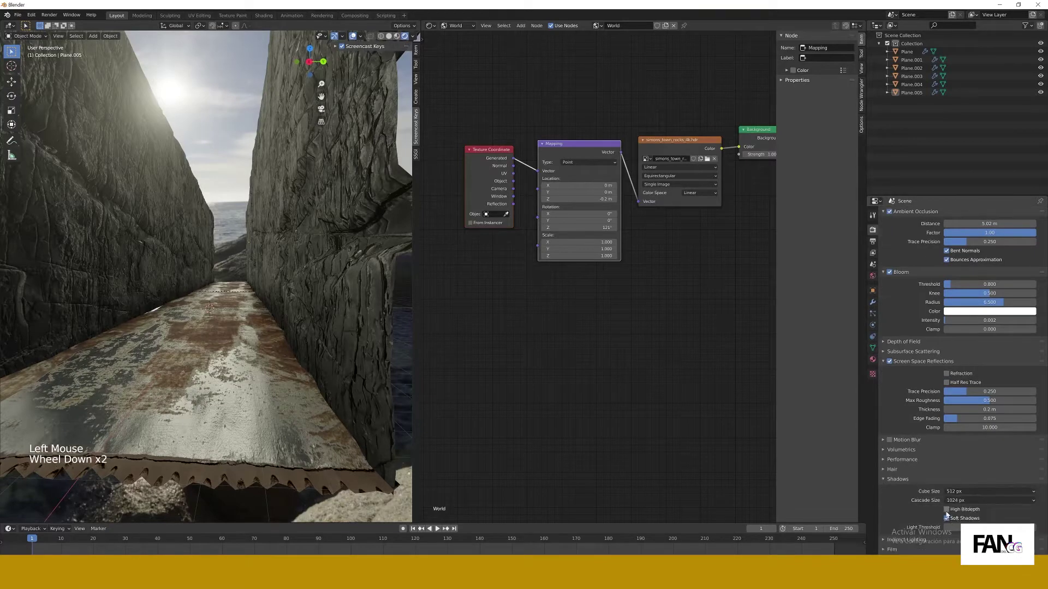
Set the World Background node's strength to 10
{"action": "scroll", "coordinate": [898, 437], "scroll_direction": "up", "scroll_amount": 11}
{"action": "middle_click_drag", "start_coordinate": [657, 244], "coordinate": [611, 232]}
{"action": "left_click", "coordinate": [612, 217]}
{"action": "type", "text": "10"}
{"action": "key", "text": "Return"}
Move the two left walls and then the two right walls slightly sideways at the floor's edges
{"action": "middle_click_drag", "start_coordinate": [248, 262], "coordinate": [250, 290]}
{"action": "scroll", "coordinate": [251, 286], "scroll_direction": "down", "scroll_amount": 2}
{"action": "scroll", "coordinate": [250, 291], "scroll_direction": "down", "scroll_amount": 2}
{"action": "left_click_drag", "start_coordinate": [208, 169], "coordinate": [153, 222]}
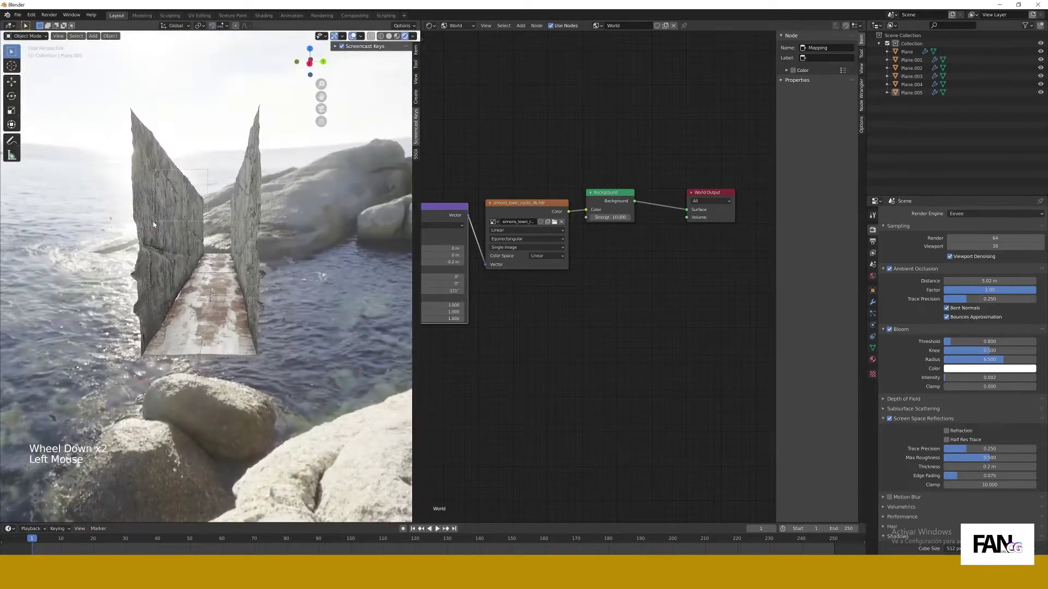
{"action": "left_click", "coordinate": [180, 237]}
{"action": "left_click_drag", "start_coordinate": [295, 185], "coordinate": [247, 221]}
{"action": "key", "text": "g"}
{"action": "left_click", "coordinate": [252, 224]}
{"action": "left_click", "coordinate": [295, 295]}
Duplicate the right wall and move the copy about 4.7 m along Y into the middle of the corridor
{"action": "middle_click_drag", "start_coordinate": [216, 317], "coordinate": [243, 305]}
{"action": "left_click", "coordinate": [278, 262]}
{"action": "key", "text": "r"}
{"action": "right_click", "coordinate": [281, 257]}
{"action": "key", "text": "shift+d"}
{"action": "left_click", "coordinate": [229, 248]}
Rotate the wall copy about 90° around X so it lies flat, and lower it along Z to floor level
{"action": "middle_click_drag", "start_coordinate": [229, 248], "coordinate": [243, 251]}
{"action": "type", "text": "r"}
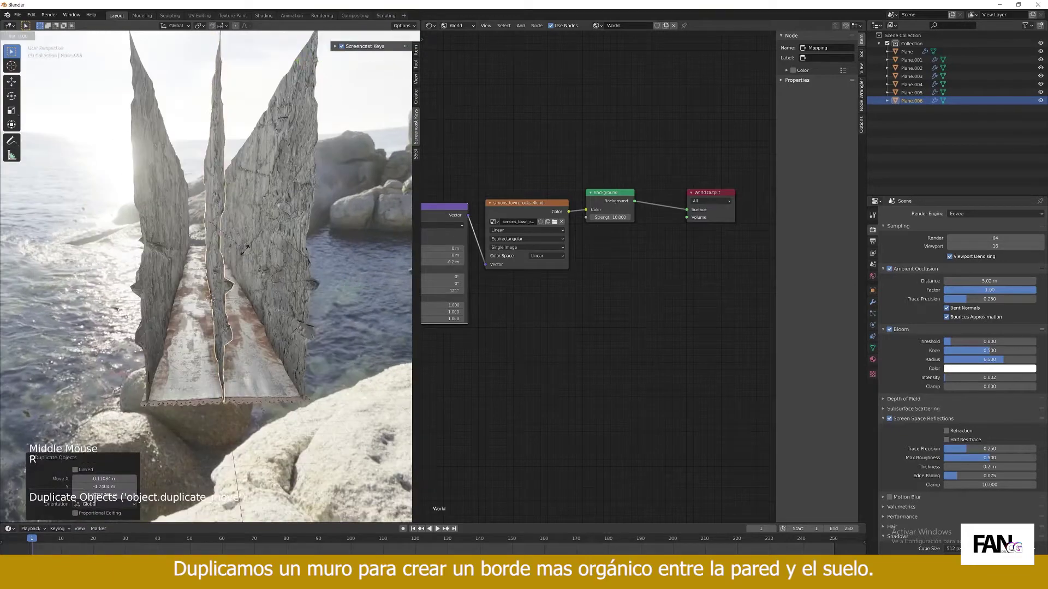
{"action": "type", "text": "x90"}
{"action": "key", "text": "Return"}
{"action": "key", "text": "g"}
{"action": "key", "text": "z"}
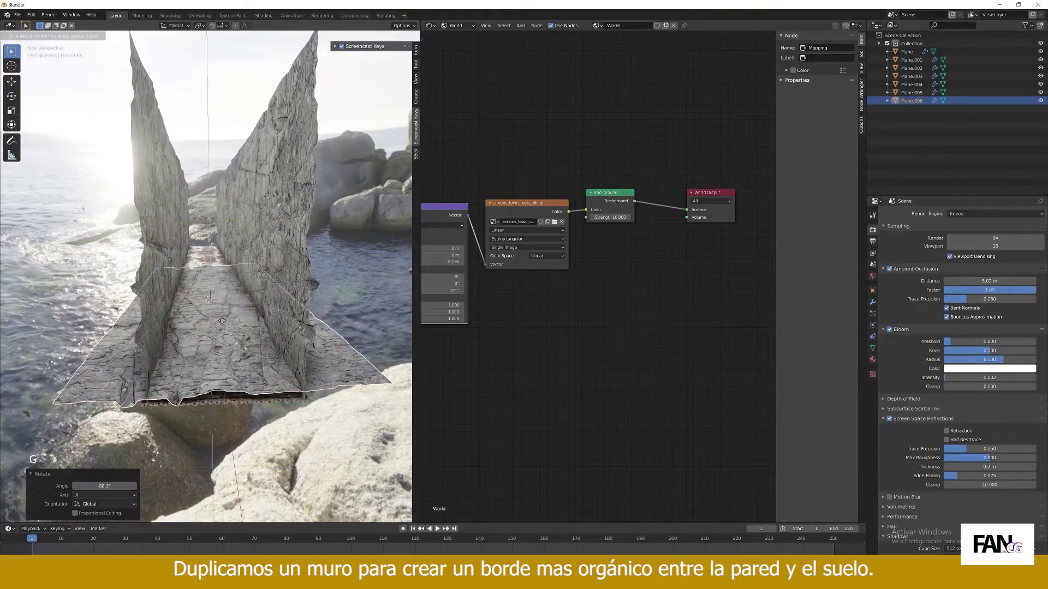
{"action": "left_click", "coordinate": [224, 300]}
Scale the flat wall copy along X so it stretches further along the corridor's length
{"action": "scroll", "coordinate": [224, 300], "scroll_direction": "down", "scroll_amount": 3}
{"action": "mouse_move", "coordinate": [224, 300]}
{"action": "middle_mouse_down"}
{"action": "mouse_move", "coordinate": [220, 345]}
{"action": "mouse_move", "coordinate": [221, 321]}
{"action": "middle_mouse_up"}
{"action": "key", "text": "s"}
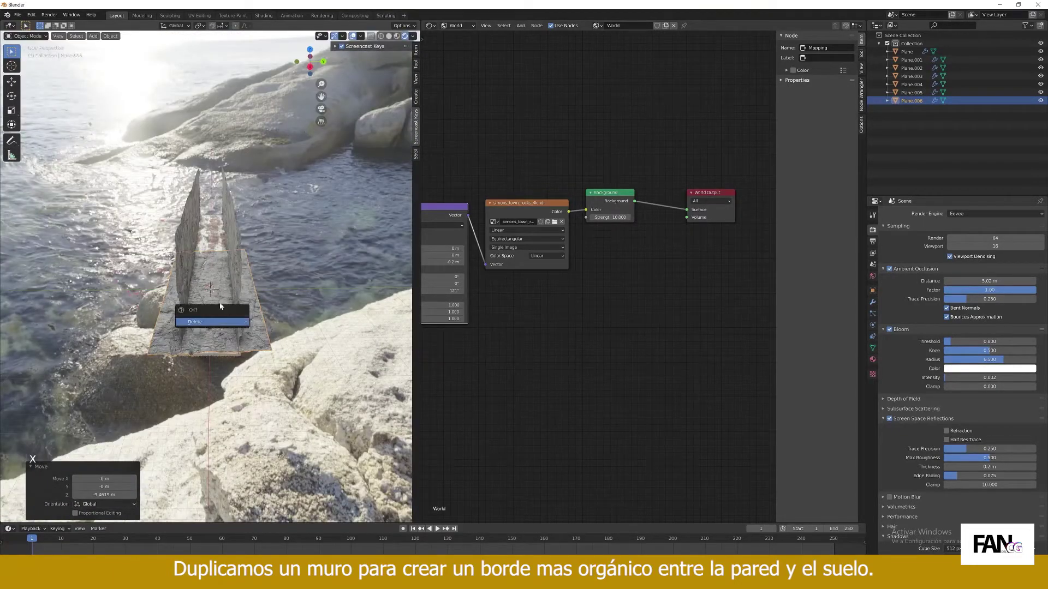
{"action": "right_click", "coordinate": [208, 297]}
{"action": "left_click", "coordinate": [207, 296]}
{"action": "left_click", "coordinate": [206, 296]}
{"action": "left_click", "coordinate": [206, 300]}
{"action": "key", "text": "s"}
{"action": "key", "text": "x"}
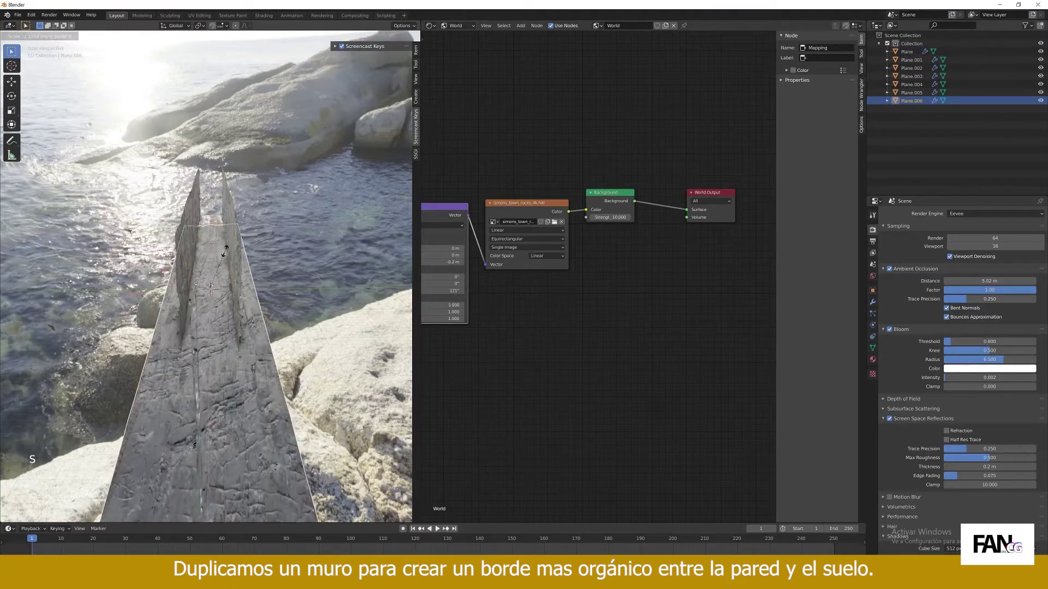
{"action": "left_click", "coordinate": [224, 251]}
Scale the flat copy along Y to narrow it into a strip for the wall-to-floor edge
{"action": "middle_click_drag", "start_coordinate": [225, 251], "coordinate": [240, 305]}
{"action": "scroll", "coordinate": [240, 305], "scroll_direction": "down", "scroll_amount": 3}
{"action": "middle_click_drag", "start_coordinate": [240, 305], "coordinate": [275, 368]}
{"action": "left_click", "coordinate": [176, 293]}
{"action": "scroll", "coordinate": [229, 218], "scroll_direction": "up", "scroll_amount": 8}
{"action": "middle_click_drag", "start_coordinate": [175, 293], "coordinate": [231, 320]}
{"action": "key", "text": "s"}
{"action": "key", "text": "y"}
{"action": "left_click", "coordinate": [215, 312]}
Move the narrow strip along Y to the base of the left wall and tilt it with a rotation
{"action": "scroll", "coordinate": [216, 314], "scroll_direction": "down", "scroll_amount": 3}
{"action": "scroll", "coordinate": [216, 314], "scroll_direction": "up", "scroll_amount": 3}
{"action": "key", "text": "g"}
{"action": "key", "text": "y"}
{"action": "left_click", "coordinate": [190, 305]}
{"action": "key", "text": "r"}
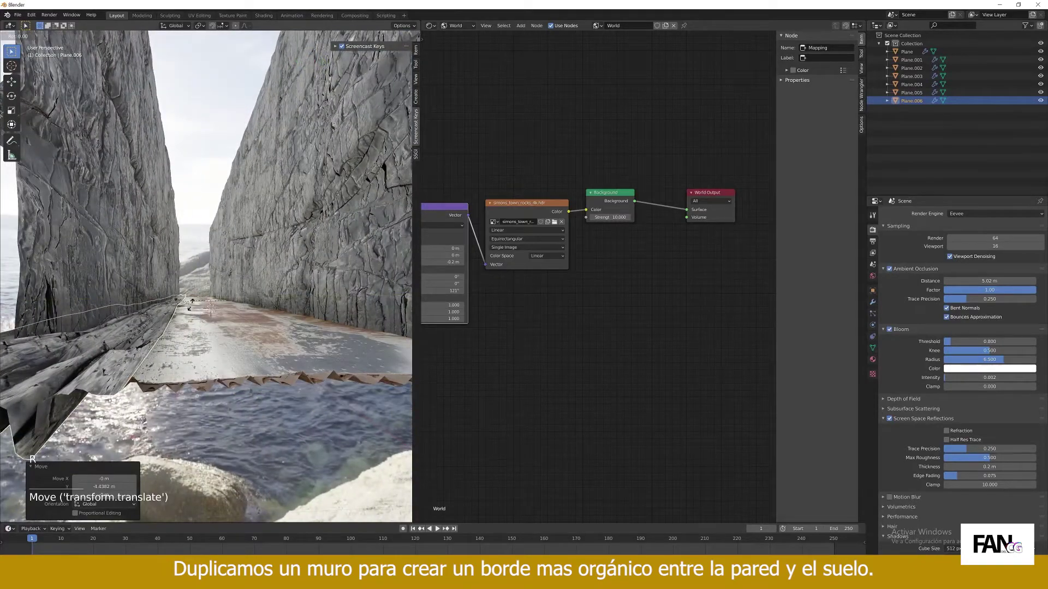
{"action": "left_click", "coordinate": [143, 334]}
Rescale the left edge strip along Y to fit the gap between wall and floor
{"action": "scroll", "coordinate": [143, 334], "scroll_direction": "down", "scroll_amount": 2}
{"action": "middle_click_drag", "start_coordinate": [143, 334], "coordinate": [186, 322]}
{"action": "key", "text": "s"}
{"action": "key", "text": "s"}
{"action": "key", "text": "y"}
{"action": "left_click", "coordinate": [121, 358]}
Rotate the left edge strip around X so it slopes from the wall onto the floor
{"action": "scroll", "coordinate": [148, 349], "scroll_direction": "down", "scroll_amount": 4}
{"action": "key", "text": "r"}
{"action": "right_click", "coordinate": [177, 322]}
{"action": "key", "text": "r"}
{"action": "key", "text": "x"}
{"action": "left_click", "coordinate": [184, 311]}
Duplicate the edge strip about 8.4 m along Y to the right wall's base and rotate it about 34° around X
{"action": "scroll", "coordinate": [191, 316], "scroll_direction": "up", "scroll_amount": 4}
{"action": "scroll", "coordinate": [186, 322], "scroll_direction": "down", "scroll_amount": 2}
{"action": "middle_click_drag", "start_coordinate": [185, 322], "coordinate": [180, 323]}
{"action": "key", "text": "shift+d"}
{"action": "key", "text": "y"}
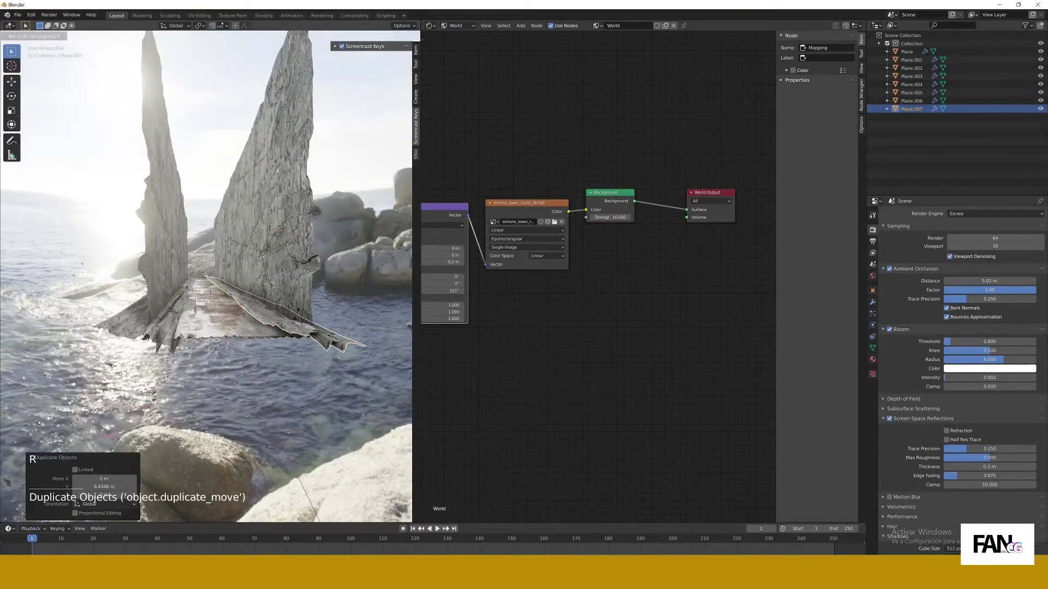
{"action": "scroll", "coordinate": [251, 334], "scroll_direction": "up", "scroll_amount": 4}
{"action": "middle_click_drag", "start_coordinate": [298, 312], "coordinate": [256, 338]}
{"action": "scroll", "coordinate": [245, 342], "scroll_direction": "up", "scroll_amount": 1}
{"action": "scroll", "coordinate": [256, 338], "scroll_direction": "down", "scroll_amount": 3}
{"action": "middle_click_drag", "start_coordinate": [256, 338], "coordinate": [213, 323]}
Duplicate the right edge strip and place the copy crosswise over the corridor floor
{"action": "key", "text": "shift+d"}
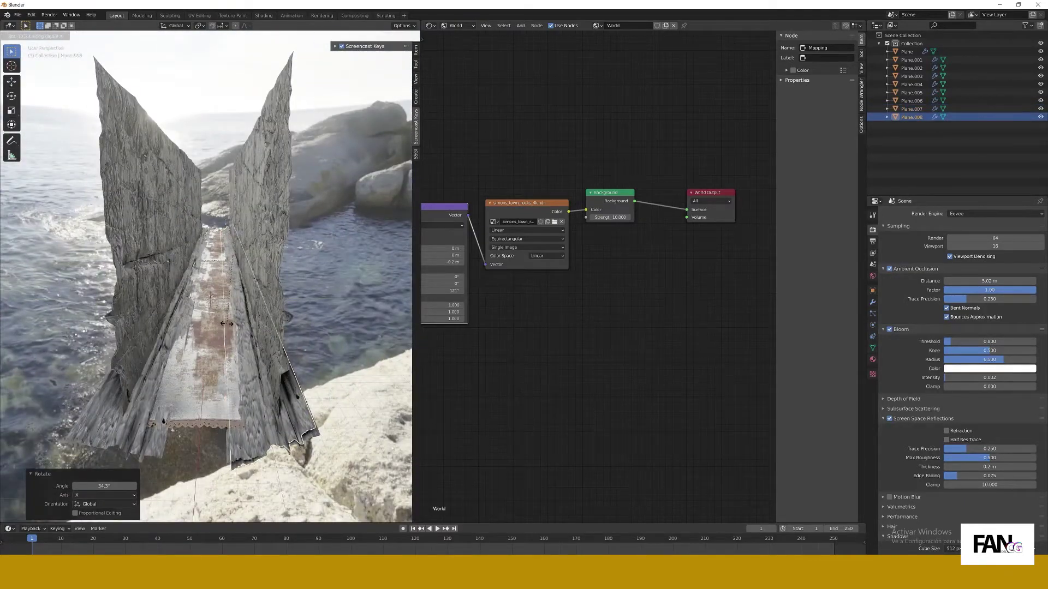
{"action": "left_click", "coordinate": [233, 257]}
{"action": "middle_click_drag", "start_coordinate": [233, 256], "coordinate": [308, 293]}
{"action": "scroll", "coordinate": [272, 273], "scroll_direction": "up", "scroll_amount": 3}
{"action": "scroll", "coordinate": [303, 300], "scroll_direction": "down", "scroll_amount": 2}
Scale the crosswise strip to about 1.2 along X and about 4.58 along its local Y
{"action": "key", "text": "s"}
{"action": "key", "text": "x"}
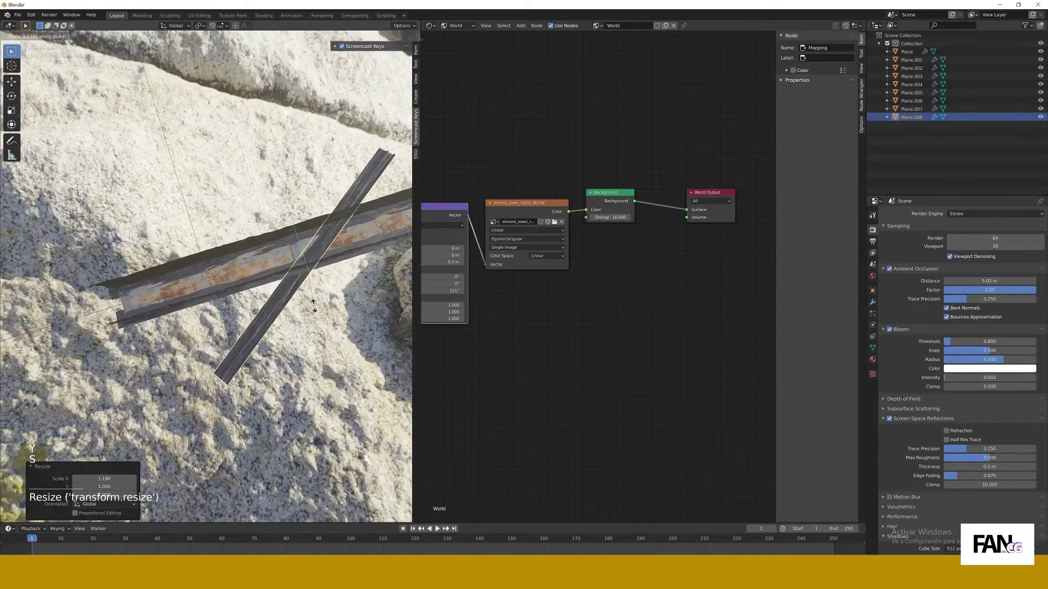
{"action": "key", "text": "y"}
{"action": "key", "text": "y"}
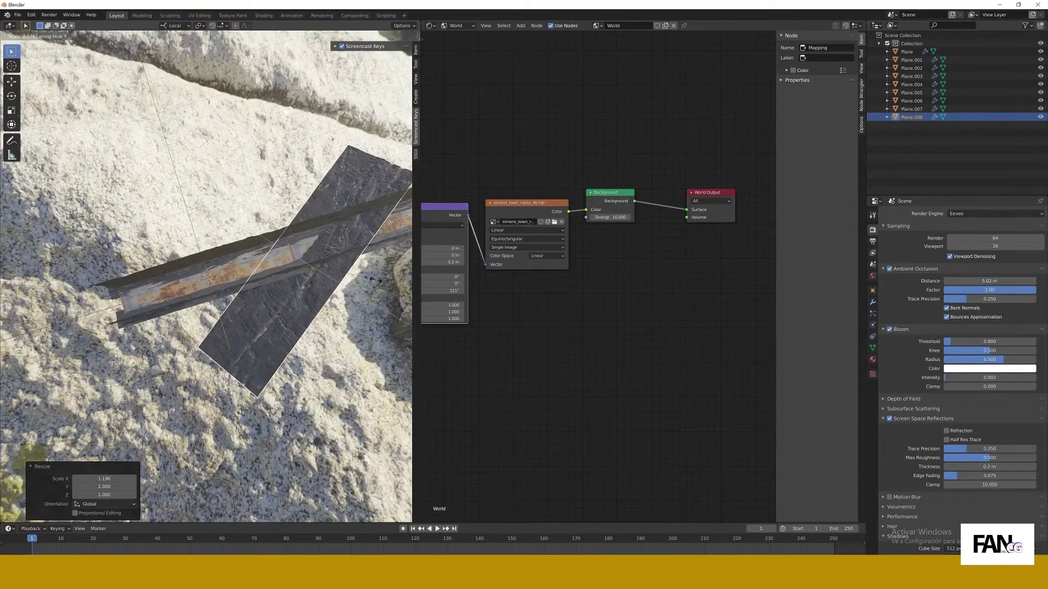
{"action": "left_click", "coordinate": [374, 229]}
Move the widened rock copy toward the corridor's far end and reorient it with a free trackball rotation
{"action": "middle_click_drag", "start_coordinate": [374, 229], "coordinate": [314, 279]}
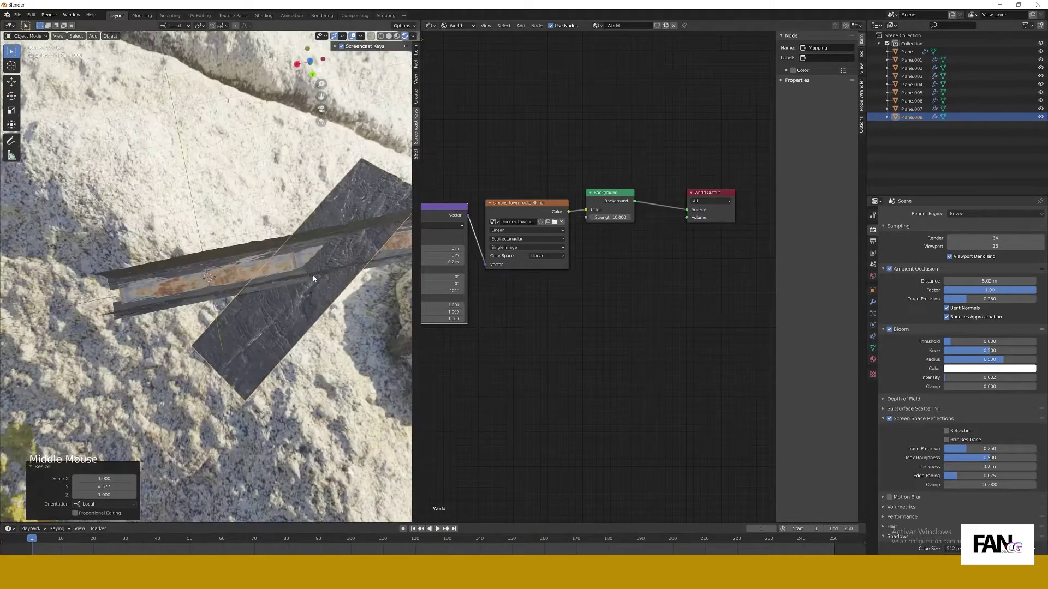
{"action": "key", "text": "g"}
{"action": "left_click", "coordinate": [234, 292]}
{"action": "key", "text": "g"}
{"action": "mouse_move", "coordinate": [234, 293]}
{"action": "middle_mouse_down"}
{"action": "mouse_move", "coordinate": [251, 251]}
{"action": "mouse_move", "coordinate": [224, 306]}
{"action": "middle_mouse_up"}
{"action": "left_click", "coordinate": [232, 268]}
{"action": "scroll", "coordinate": [248, 257], "scroll_direction": "up", "scroll_amount": 6}
{"action": "key", "text": "r"}
{"action": "key", "text": "r"}
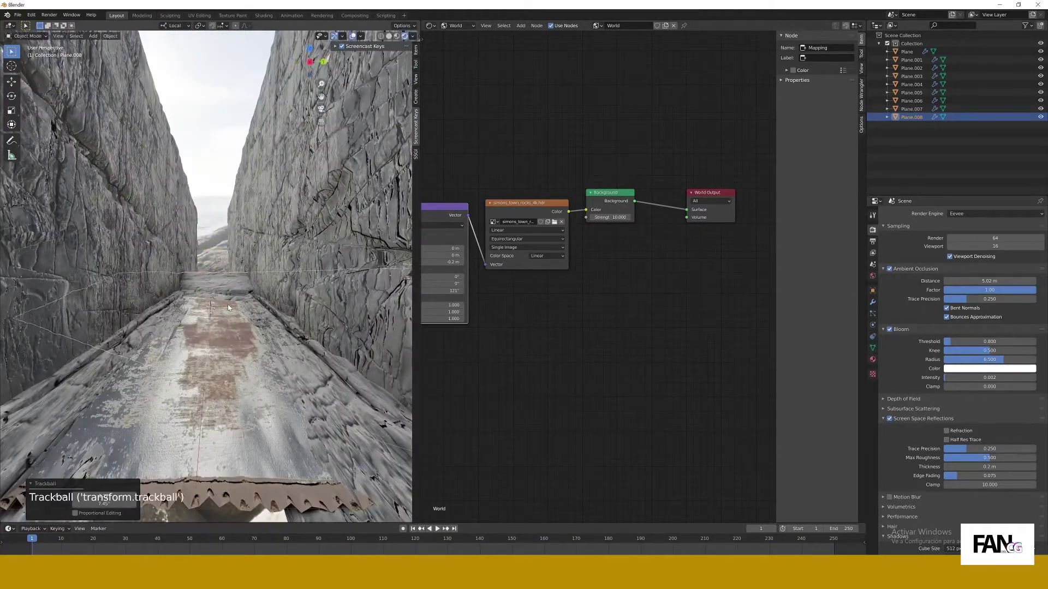
{"action": "left_click", "coordinate": [221, 302]}
Rotate the far-end rock slightly around its local X and enlarge it along its local Z for stronger relief
{"action": "middle_click_drag", "start_coordinate": [220, 302], "coordinate": [245, 322]}
{"action": "key", "text": "r"}
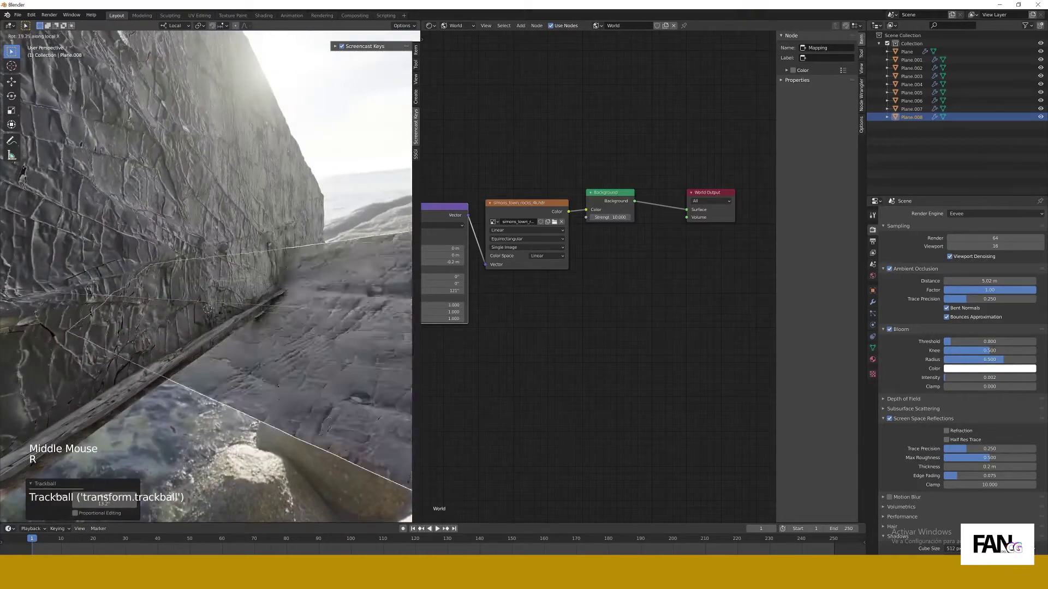
{"action": "key", "text": "x"}
{"action": "left_click", "coordinate": [242, 326]}
{"action": "key", "text": "s"}
{"action": "key", "text": "z"}
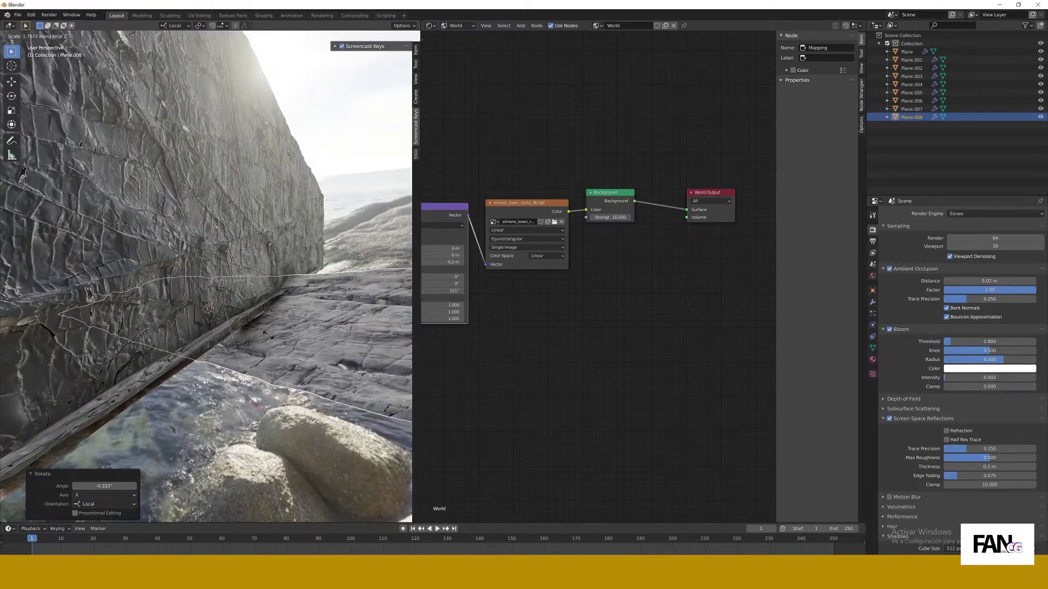
{"action": "left_click", "coordinate": [241, 332]}
Adjust the far-end rock's height along Z, rotate and reposition it to close the corridor floor, and deselect it
{"action": "middle_click_drag", "start_coordinate": [241, 331], "coordinate": [216, 302]}
{"action": "key", "text": "g"}
{"action": "key", "text": "z"}
{"action": "key", "text": "z"}
{"action": "left_click", "coordinate": [235, 304]}
{"action": "key", "text": "r"}
{"action": "left_click", "coordinate": [210, 294]}
{"action": "key", "text": "g"}
{"action": "left_click", "coordinate": [212, 291]}
{"action": "left_click", "coordinate": [217, 266]}
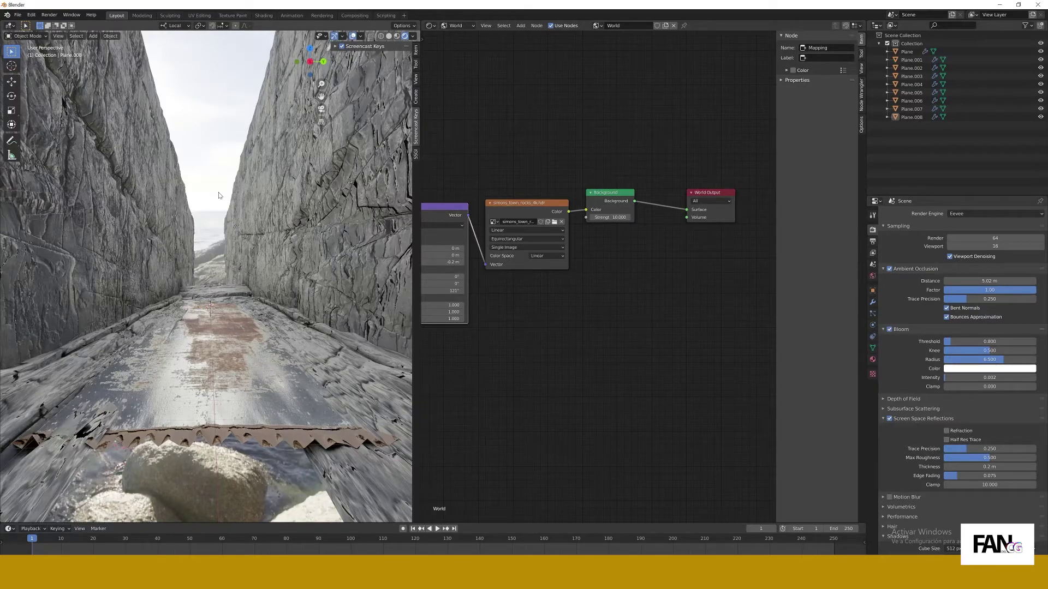
Add a camera, align it to the current corridor view and look through it
{"action": "middle_click_drag", "start_coordinate": [219, 196], "coordinate": [240, 306]}
{"action": "key", "text": "shift+a"}
{"action": "left_click", "coordinate": [224, 461]}
{"action": "key", "text": "ctrl+alt+KP_0"}
{"action": "key", "text": "KP_0"}
Lock the camera to the view and frame a low shot looking down the corridor
{"action": "key", "text": "n"}
{"action": "key", "text": "n"}
{"action": "left_click", "coordinate": [416, 80]}
{"action": "middle_click_drag", "start_coordinate": [240, 305], "coordinate": [244, 306]}
{"action": "left_click", "coordinate": [423, 339]}
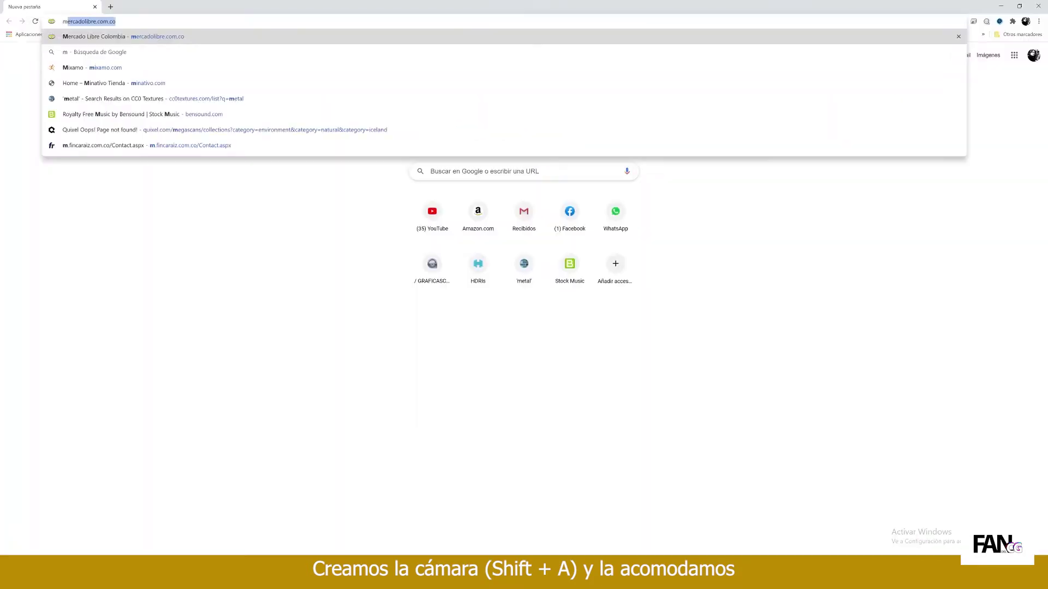
Open the Mixamo website in the browser and load the Alien Soldier character
{"action": "key", "text": "Return"}
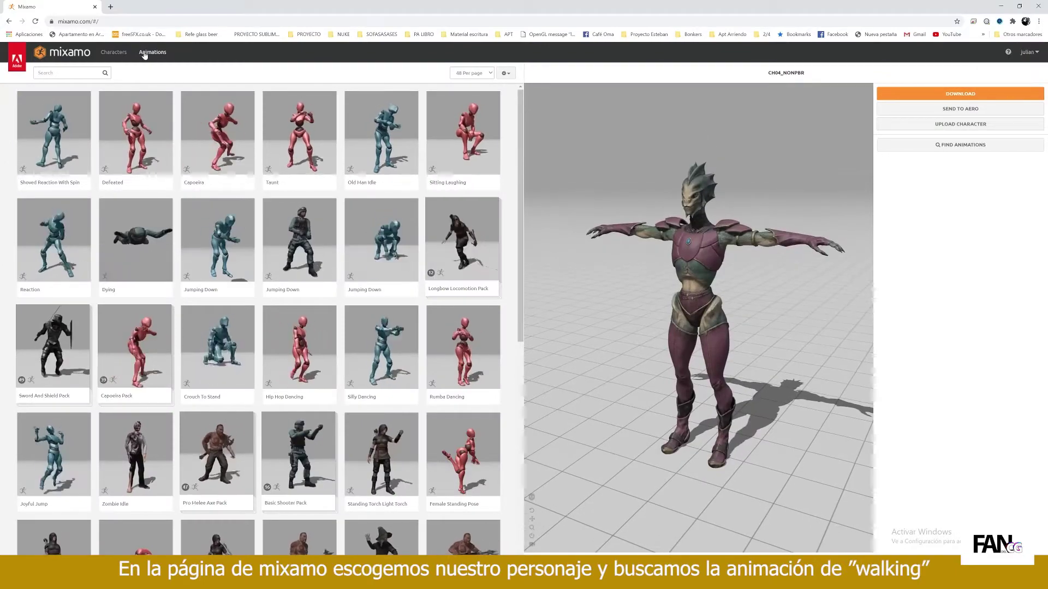
{"action": "left_click", "coordinate": [114, 52]}
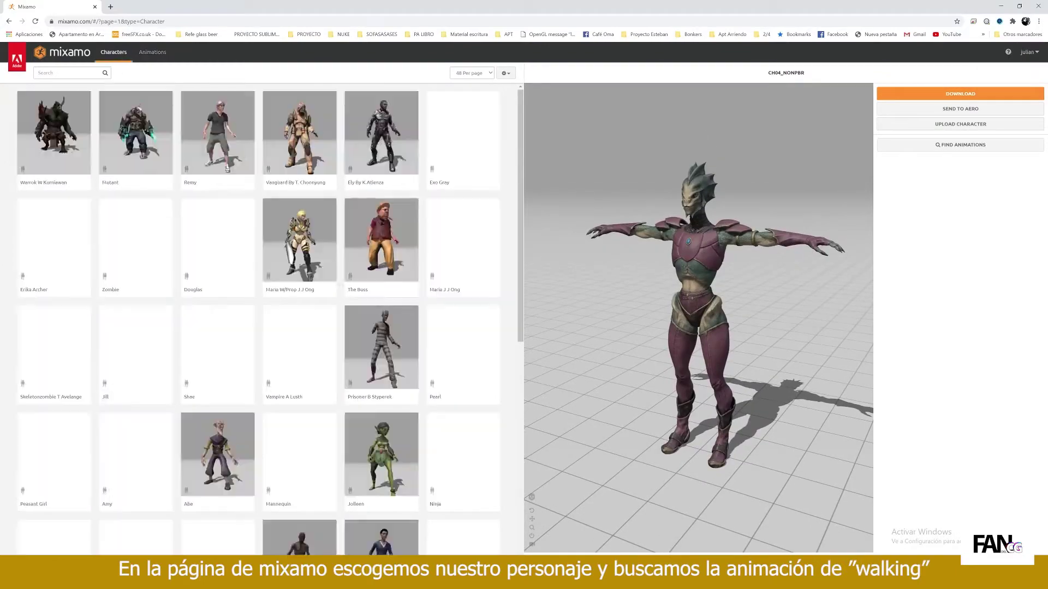
{"action": "scroll", "coordinate": [356, 240], "scroll_direction": "down", "scroll_amount": 10}
{"action": "left_click", "coordinate": [232, 466]}
{"action": "left_click", "coordinate": [676, 165]}
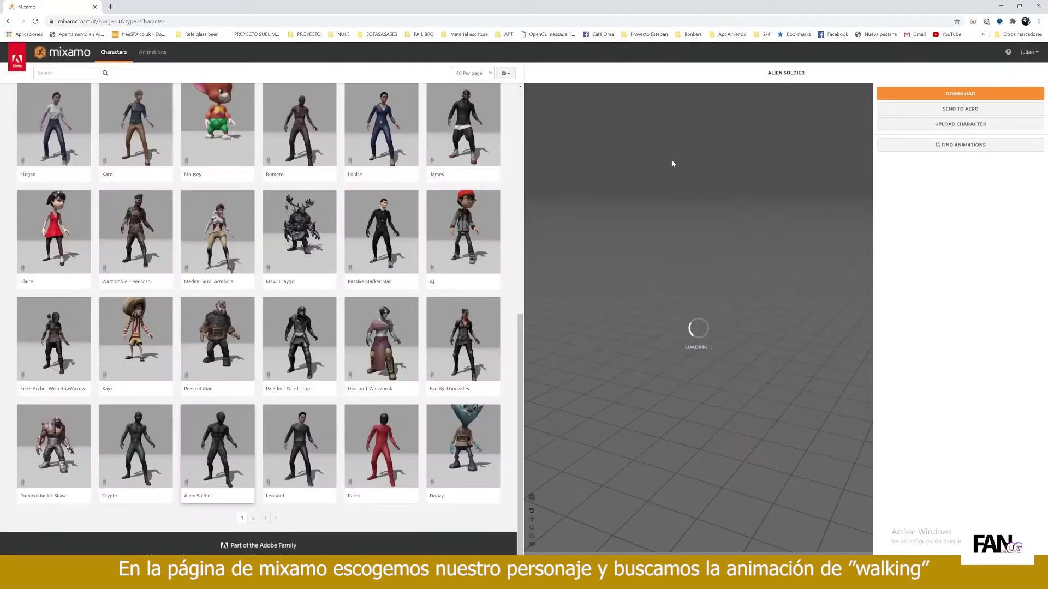
Search the animations for "walk" and apply Swagger Walk to the Alien Soldier
{"action": "left_click", "coordinate": [153, 50]}
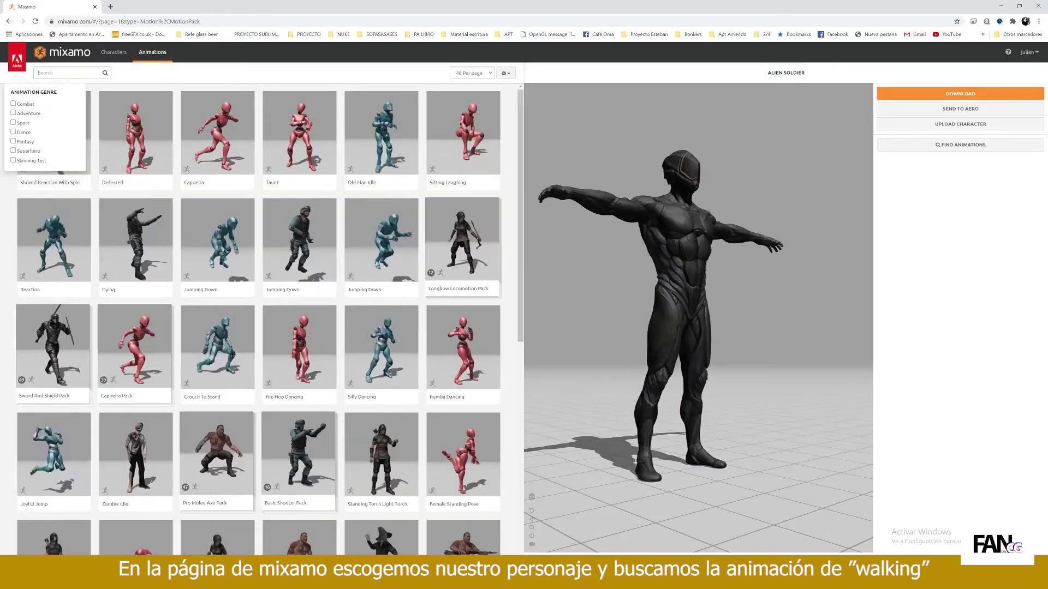
{"action": "left_click", "coordinate": [70, 73]}
{"action": "type", "text": "walk"}
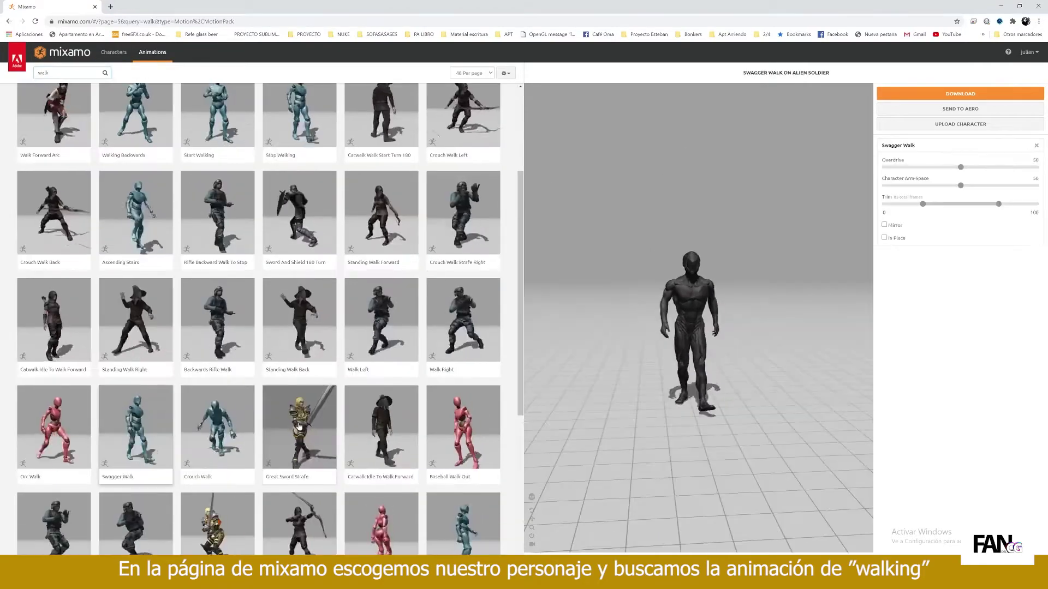
{"action": "scroll", "coordinate": [256, 316], "scroll_direction": "down", "scroll_amount": 5}
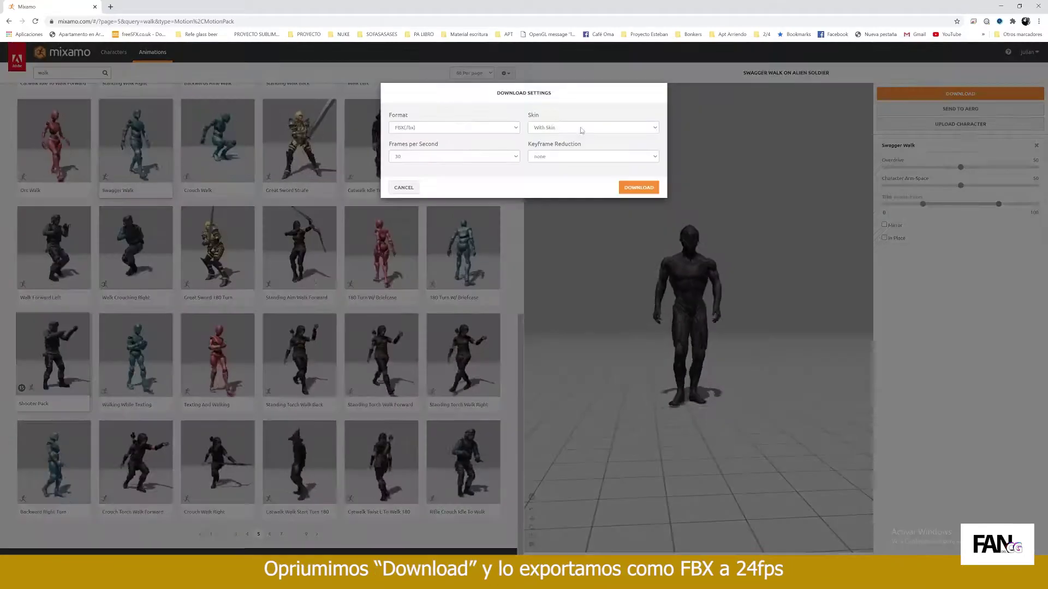
Download the animated character with skin as FBX at 24 frames per second, saving Swagger Walk.fbx in the MIXAMO folder
{"action": "left_click", "coordinate": [453, 153]}
{"action": "left_click", "coordinate": [647, 191]}
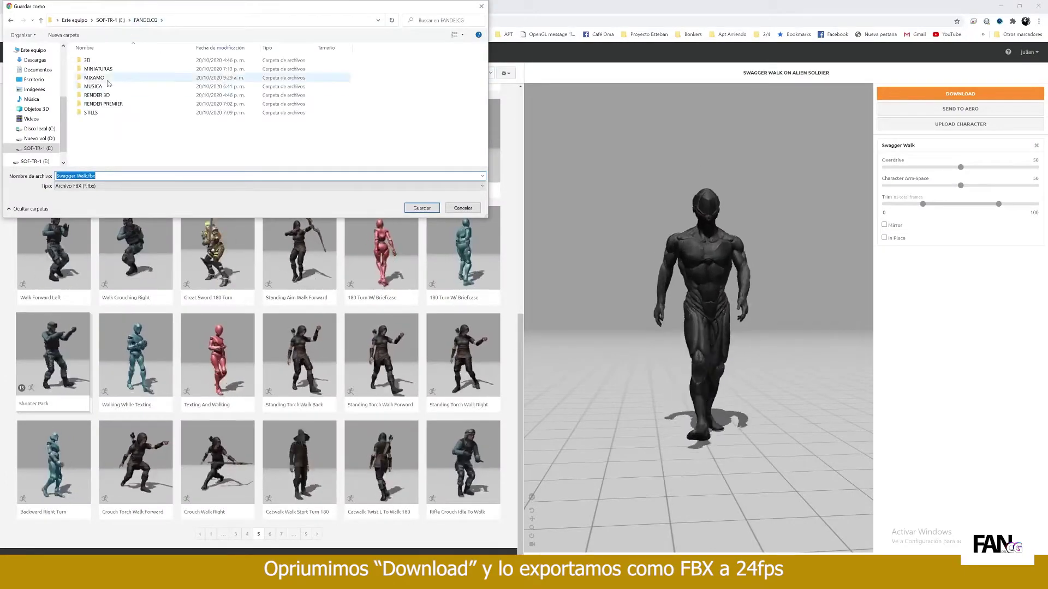
{"action": "left_click", "coordinate": [421, 208]}
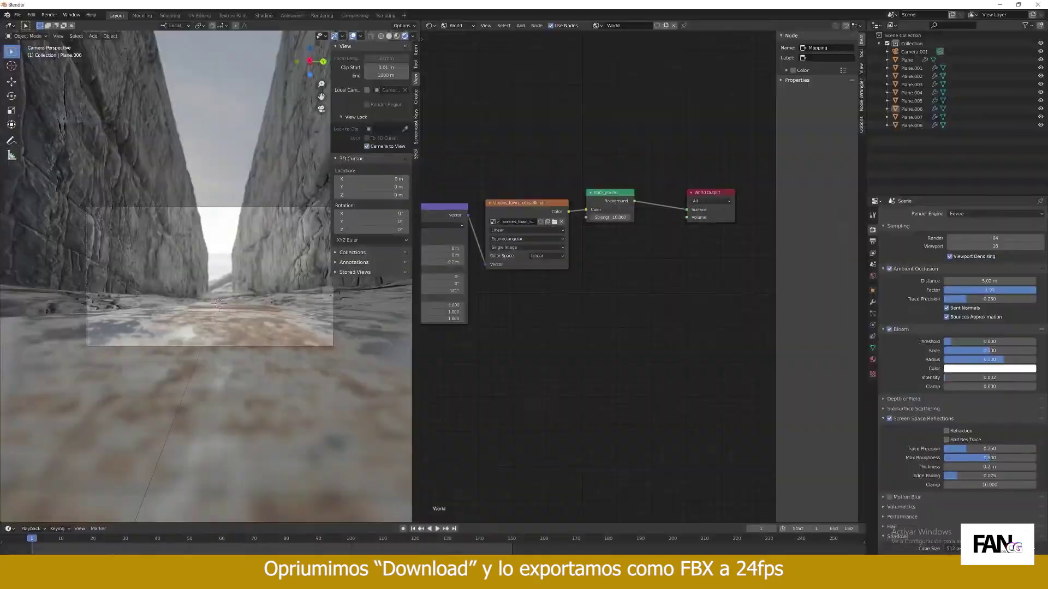
Return to Blender and import Swagger Walk.fbx from the MIXAMO folder as FBX
{"action": "left_click", "coordinate": [17, 15]}
{"action": "mouse_move", "coordinate": [43, 126]}
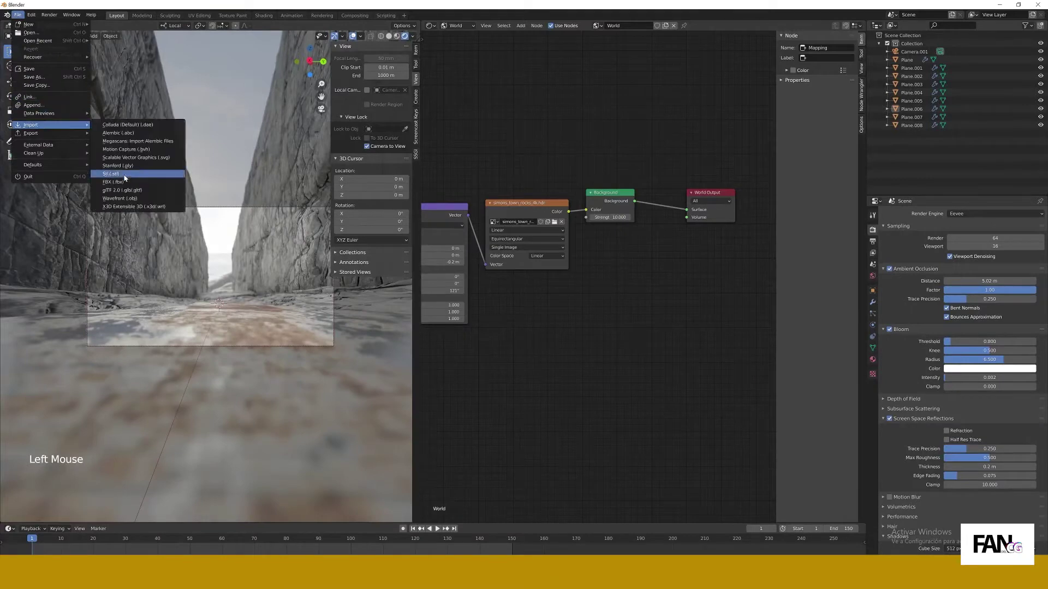
{"action": "left_click", "coordinate": [115, 170]}
{"action": "left_click", "coordinate": [202, 208]}
{"action": "double_click", "coordinate": [661, 232]}
{"action": "double_click", "coordinate": [442, 230]}
{"action": "left_click", "coordinate": [310, 235]}
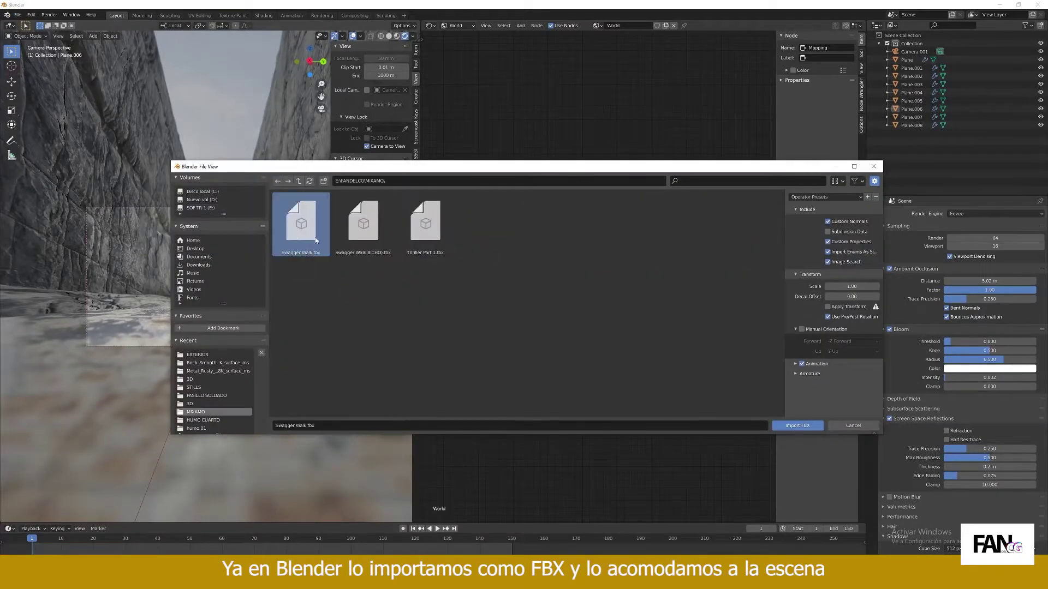
{"action": "left_click", "coordinate": [793, 427]}
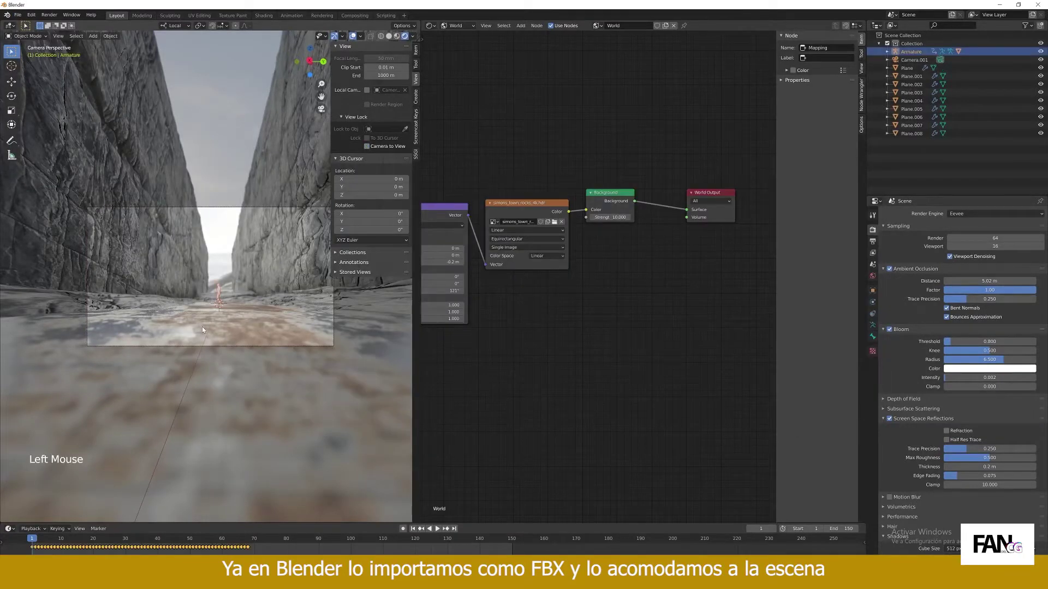
Rotate the imported character 90° around its local Y axis so it faces along the corridor
{"action": "middle_click_drag", "start_coordinate": [202, 329], "coordinate": [181, 237]}
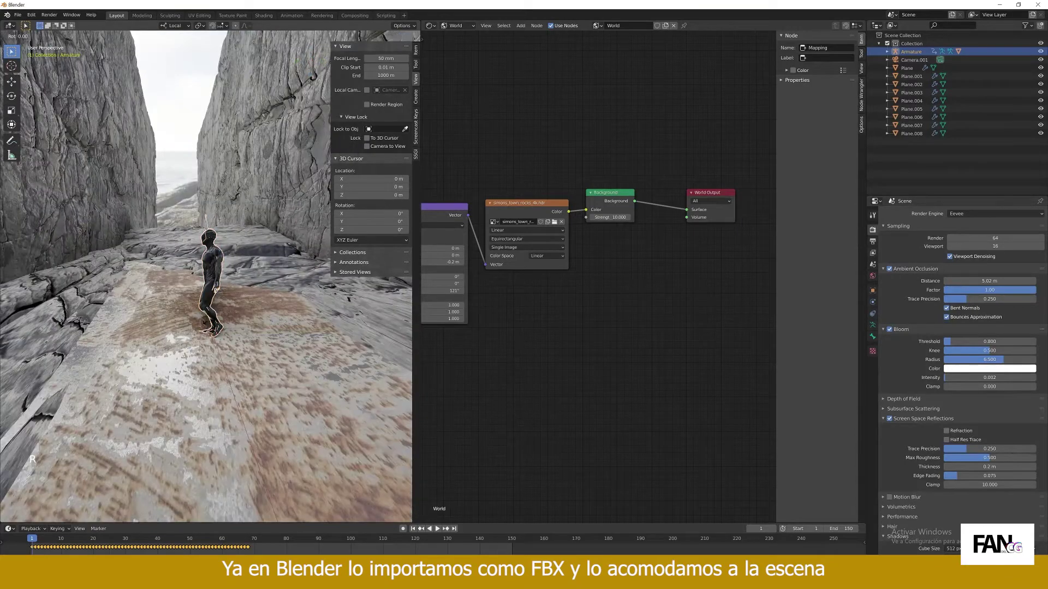
{"action": "right_click", "coordinate": [194, 311]}
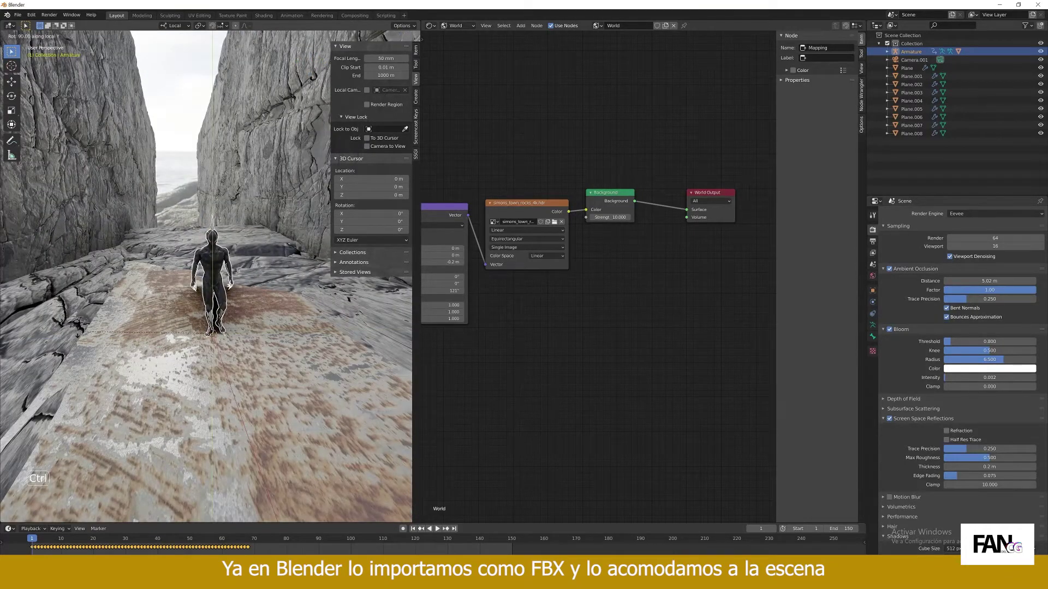
{"action": "left_click", "coordinate": [77, 337]}
Scale the character's armature uniformly by about 2.14 to suit the corridor
{"action": "middle_click_drag", "start_coordinate": [77, 336], "coordinate": [117, 339]}
{"action": "scroll", "coordinate": [164, 334], "scroll_direction": "down", "scroll_amount": 5}
{"action": "scroll", "coordinate": [228, 328], "scroll_direction": "down", "scroll_amount": 5}
{"action": "middle_click_drag", "start_coordinate": [186, 331], "coordinate": [267, 349]}
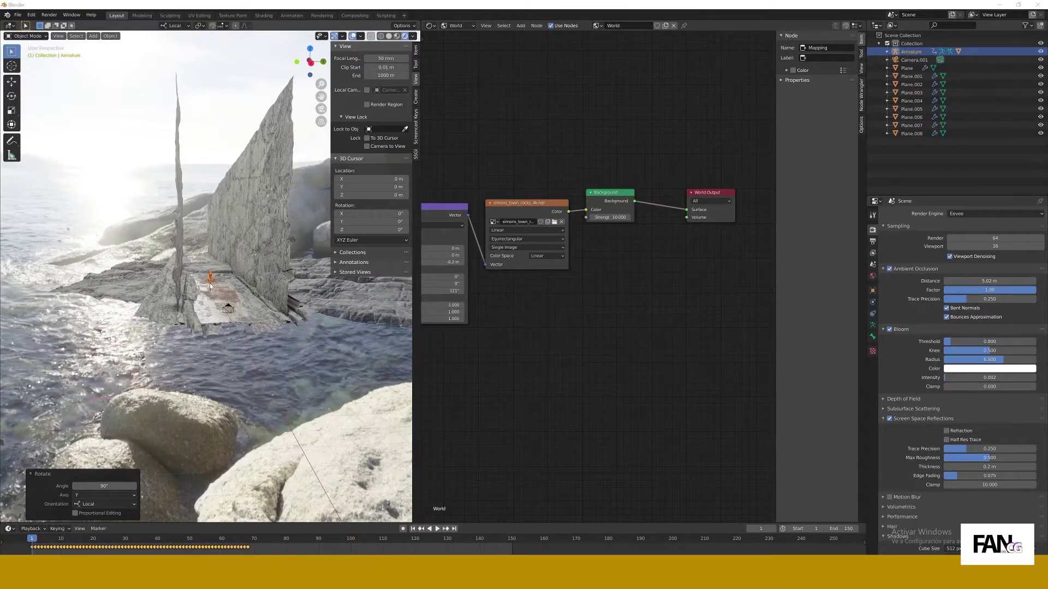
{"action": "scroll", "coordinate": [210, 286], "scroll_direction": "up", "scroll_amount": 2}
{"action": "middle_click_drag", "start_coordinate": [211, 286], "coordinate": [213, 292]}
{"action": "scroll", "coordinate": [213, 292], "scroll_direction": "up", "scroll_amount": 1}
{"action": "left_click", "coordinate": [220, 282]}
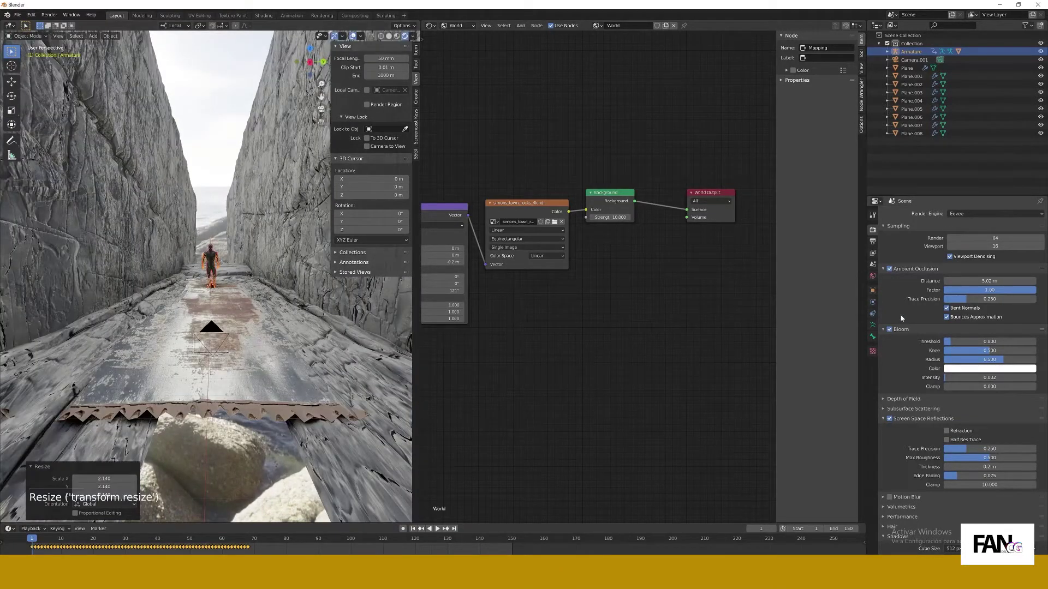
Move the character's armature about 16 m along its local Z so it stands closer to the camera
{"action": "left_click", "coordinate": [872, 290]}
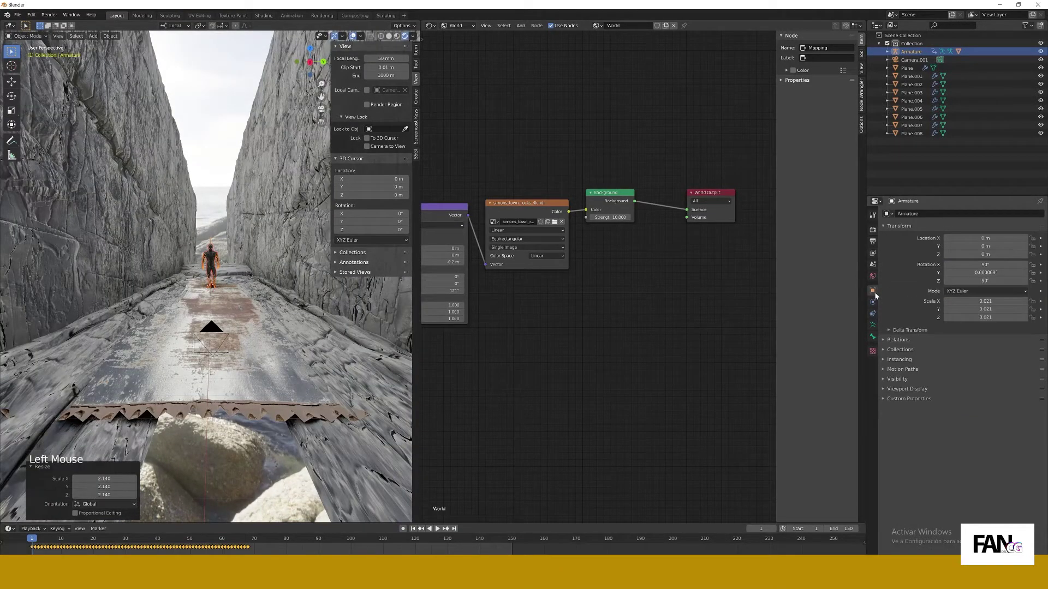
{"action": "left_click", "coordinate": [201, 287]}
{"action": "middle_click_drag", "start_coordinate": [200, 287], "coordinate": [187, 296]}
{"action": "key", "text": "g"}
{"action": "key", "text": "x"}
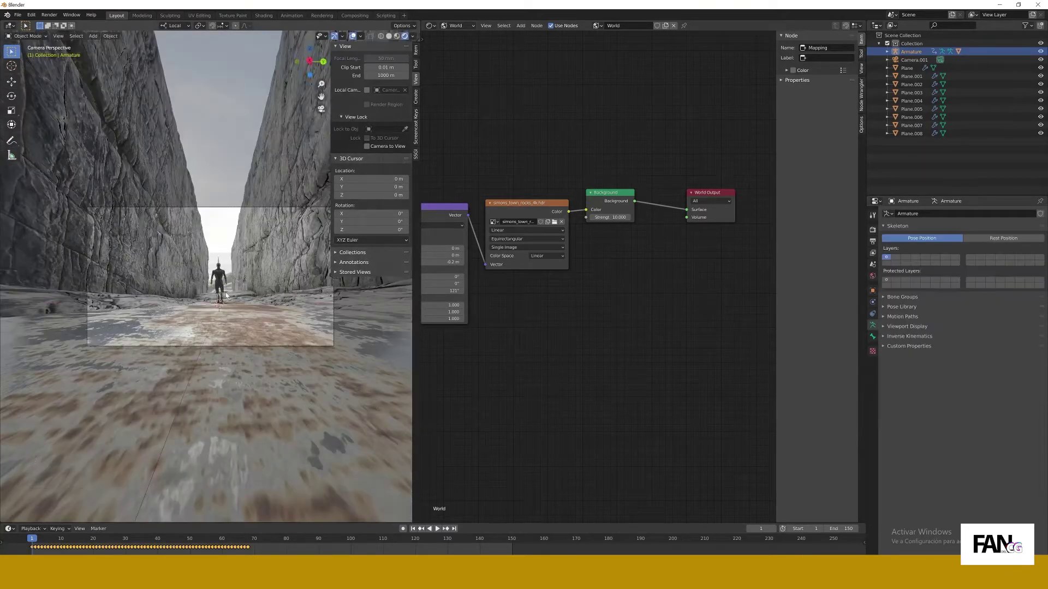
{"action": "key", "text": "g"}
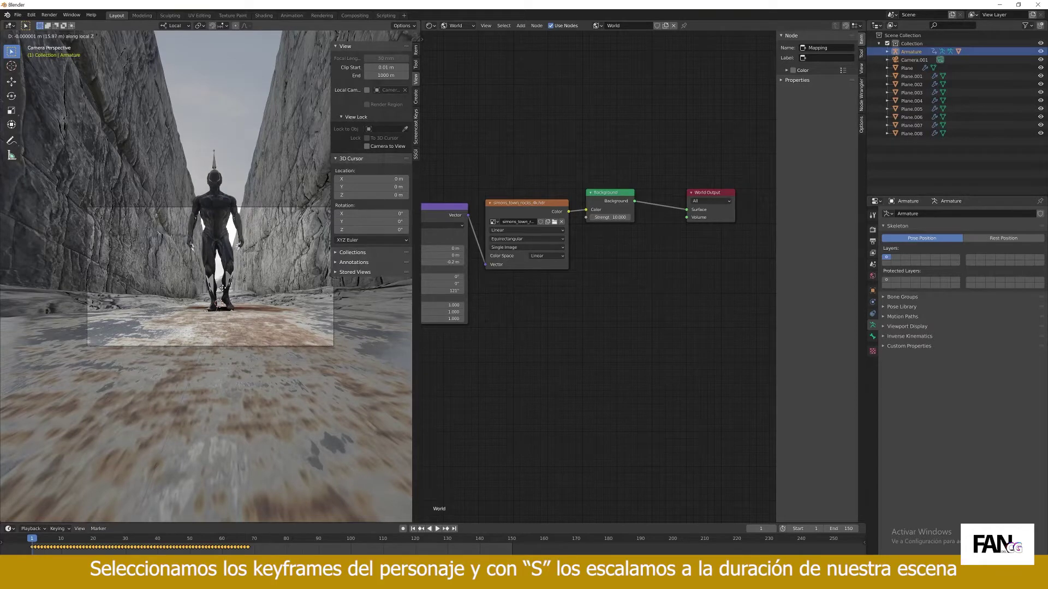
{"action": "left_click", "coordinate": [223, 287]}
Scale all of the character's keyframes by about 2.2 so they span to frame 150, and play the animation
{"action": "left_click_drag", "start_coordinate": [22, 542], "coordinate": [256, 552]}
{"action": "key", "text": "s"}
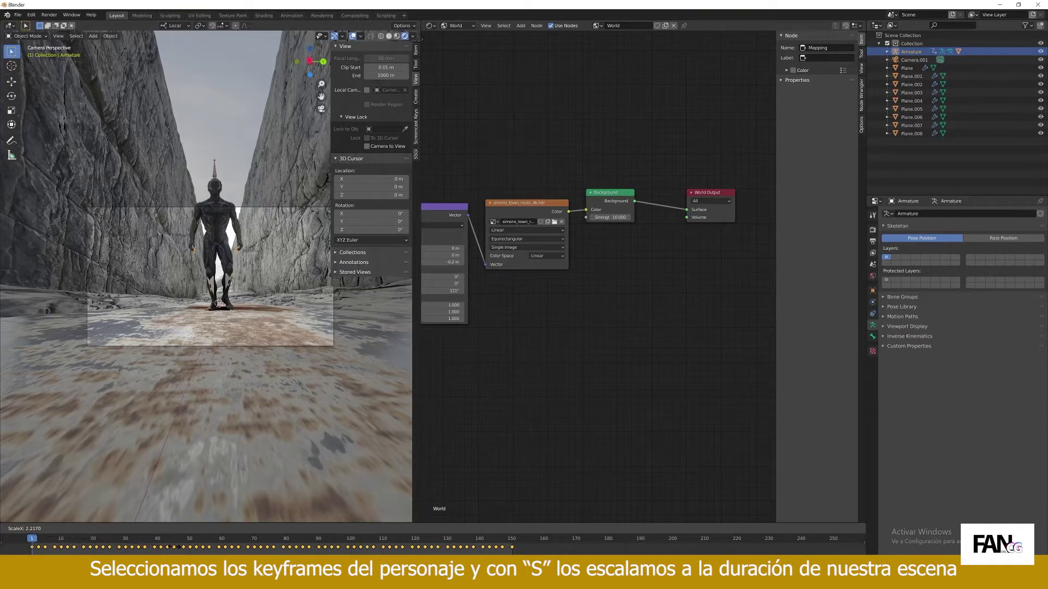
{"action": "left_click", "coordinate": [433, 528]}
{"action": "left_click", "coordinate": [520, 539]}
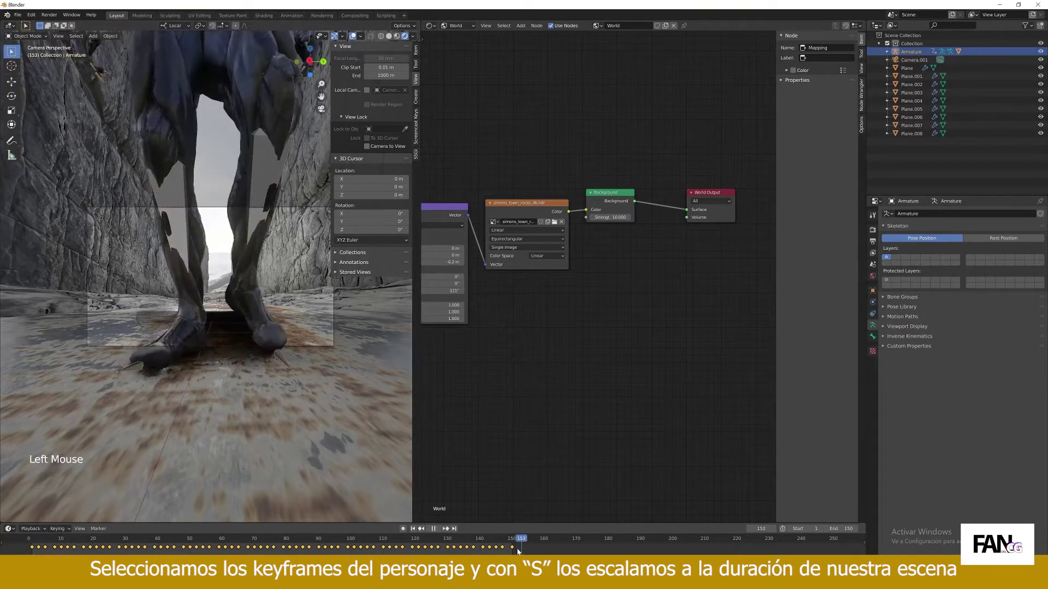
Inspect the character's position at frame 150 and return to the first frame
{"action": "left_click_drag", "start_coordinate": [519, 539], "coordinate": [509, 539]}
{"action": "left_click", "coordinate": [512, 539]}
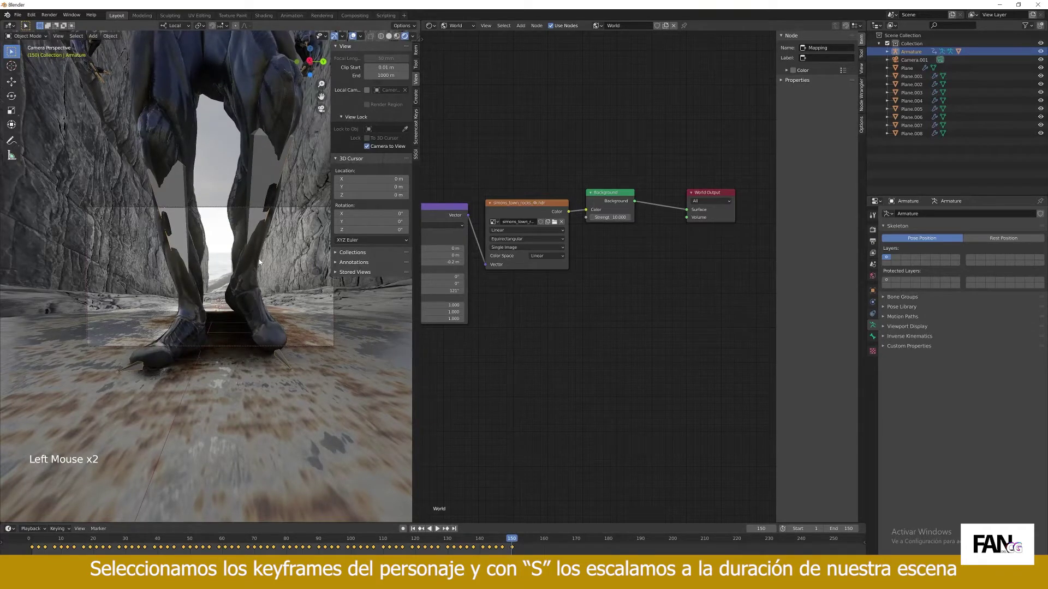
{"action": "middle_click_drag", "start_coordinate": [219, 234], "coordinate": [235, 262], "text": "ctrl"}
{"action": "left_click", "coordinate": [294, 305]}
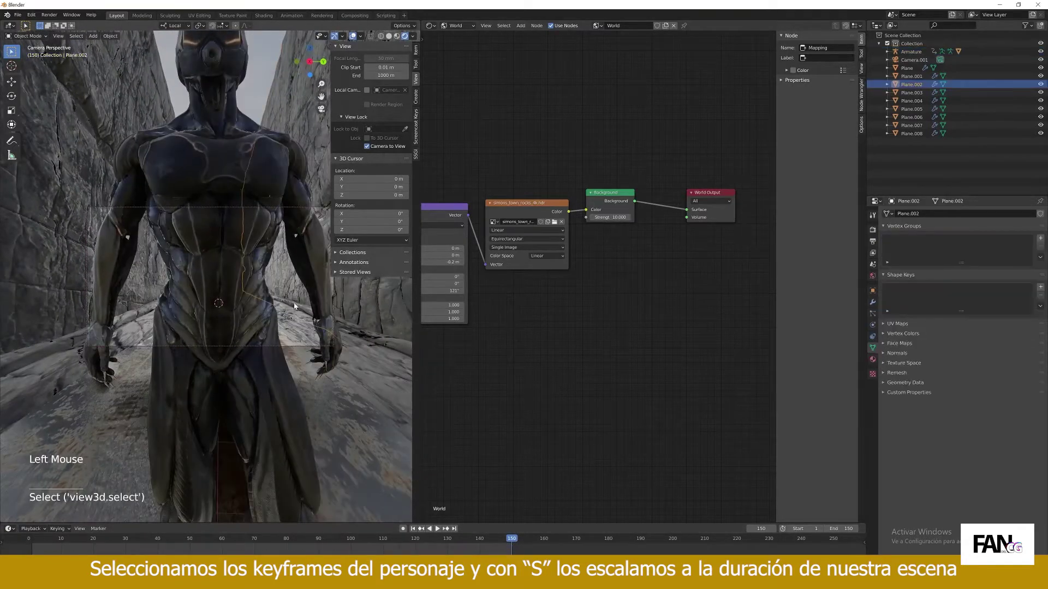
{"action": "key", "text": "ctrl+z"}
{"action": "left_click", "coordinate": [413, 529]}
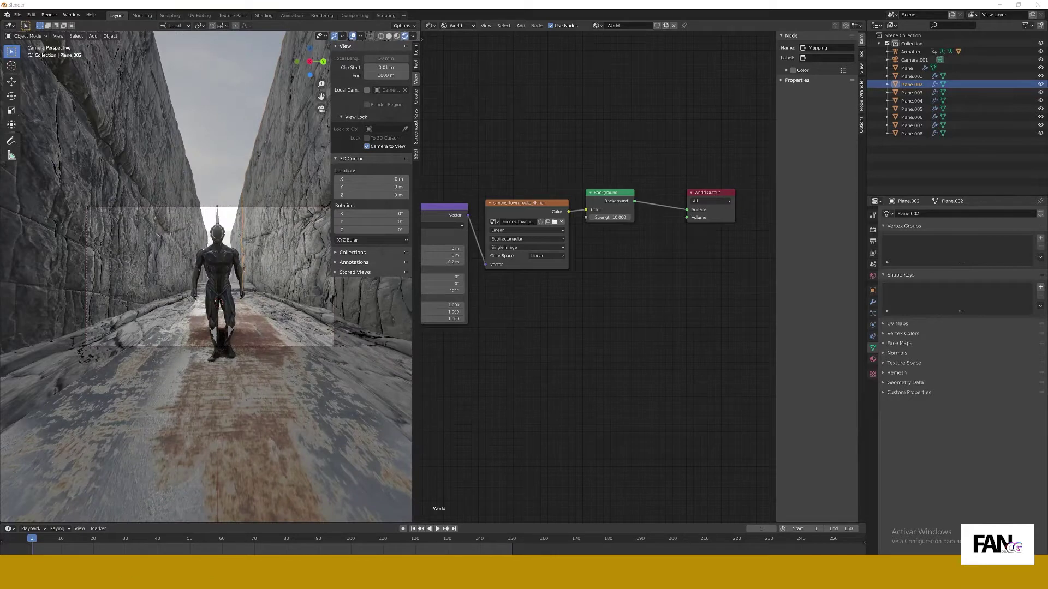
Enable auto keying and reframe the camera on the character at frame 1, and from a more lateral angle at frame 150
{"action": "middle_click_drag", "start_coordinate": [264, 307], "coordinate": [236, 286]}
{"action": "middle_click_drag", "start_coordinate": [236, 288], "coordinate": [19, 290], "text": "shift"}
{"action": "left_click", "coordinate": [403, 529]}
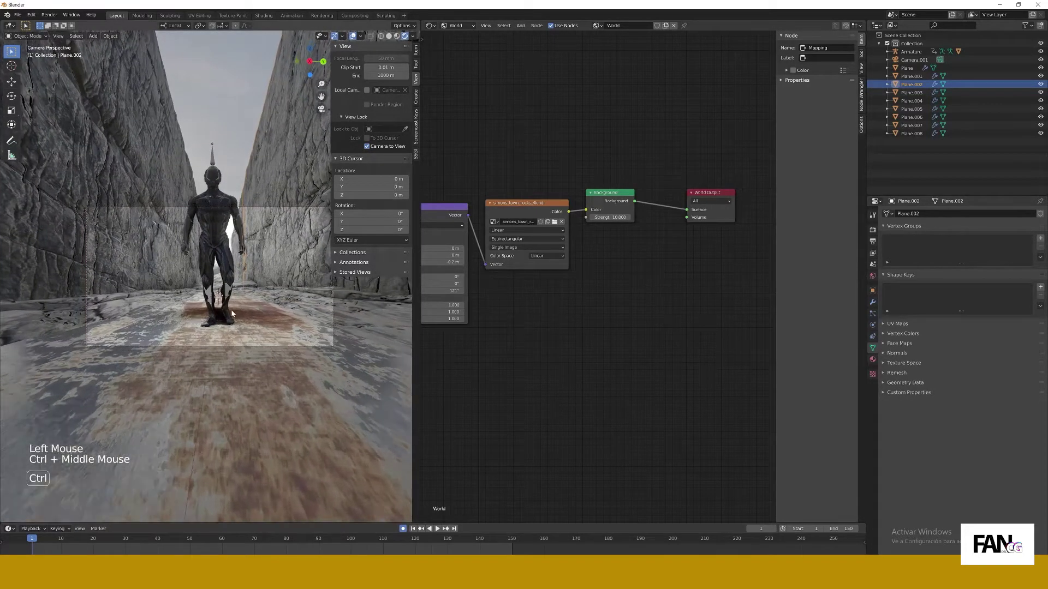
{"action": "left_click", "coordinate": [914, 60]}
{"action": "left_click", "coordinate": [512, 538]}
{"action": "left_click", "coordinate": [289, 250]}
{"action": "key", "text": "KP_Decimal"}
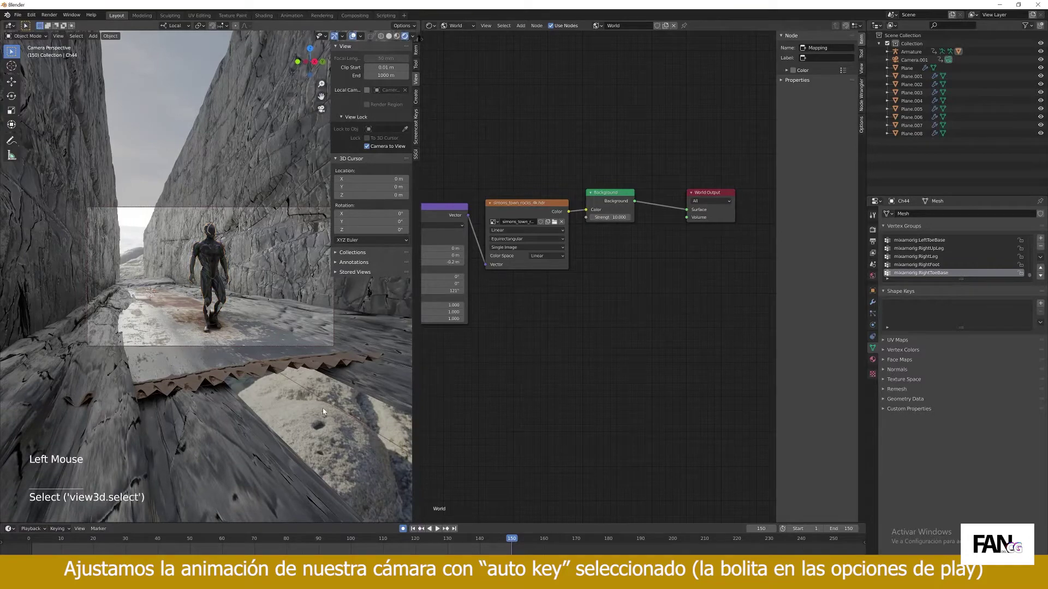
Select the camera and preview its animation from the first frame
{"action": "left_click", "coordinate": [914, 60]}
{"action": "left_click", "coordinate": [413, 529]}
{"action": "left_click", "coordinate": [430, 529]}
{"action": "left_click", "coordinate": [430, 528]}
{"action": "left_click", "coordinate": [413, 529]}
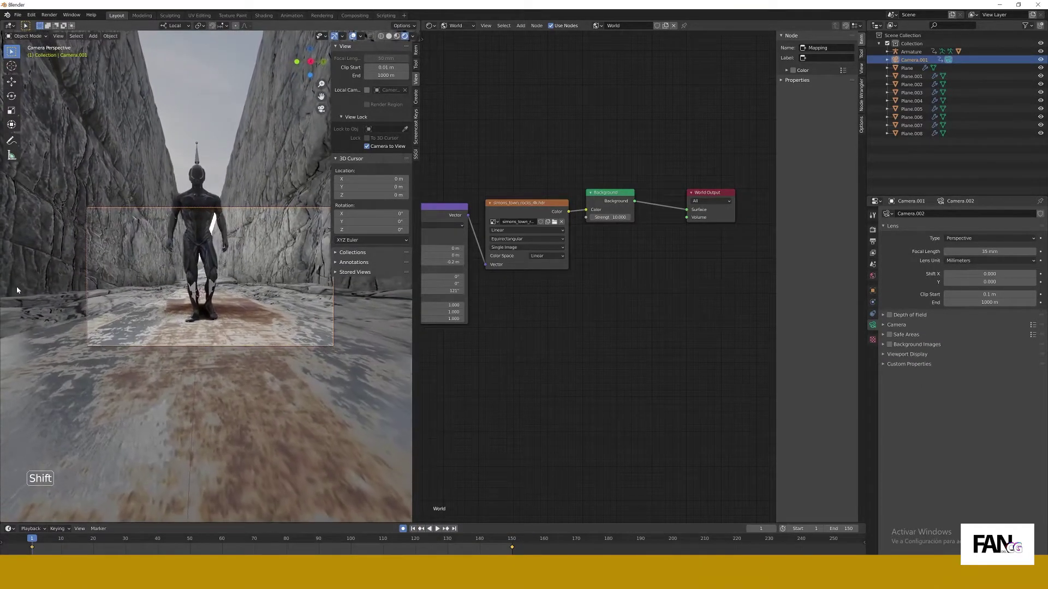
{"action": "left_click_drag", "start_coordinate": [34, 539], "coordinate": [302, 553]}
{"action": "left_click", "coordinate": [433, 528]}
Unlock the camera from the view and add a 2 m plane at the world origin
{"action": "left_click", "coordinate": [366, 146]}
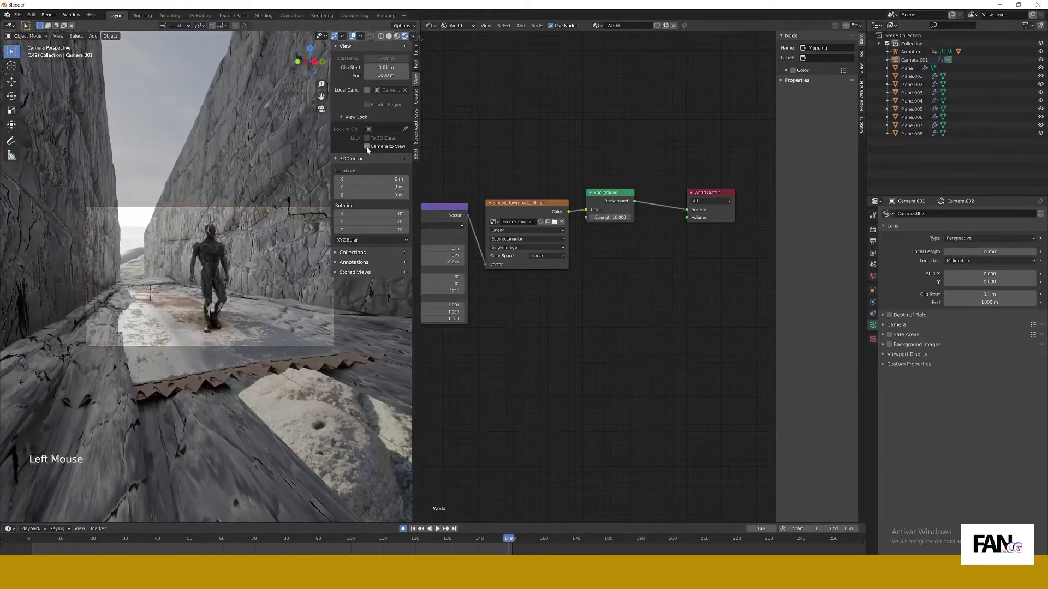
{"action": "middle_click_drag", "start_coordinate": [185, 234], "coordinate": [207, 262]}
{"action": "scroll", "coordinate": [202, 284], "scroll_direction": "down", "scroll_amount": 8}
{"action": "middle_click_drag", "start_coordinate": [207, 261], "coordinate": [198, 232]}
{"action": "scroll", "coordinate": [191, 234], "scroll_direction": "up", "scroll_amount": 4}
{"action": "key", "text": "shift+a"}
{"action": "mouse_move", "coordinate": [201, 139]}
{"action": "left_click", "coordinate": [236, 141]}
{"action": "middle_click_drag", "start_coordinate": [207, 336], "coordinate": [187, 272]}
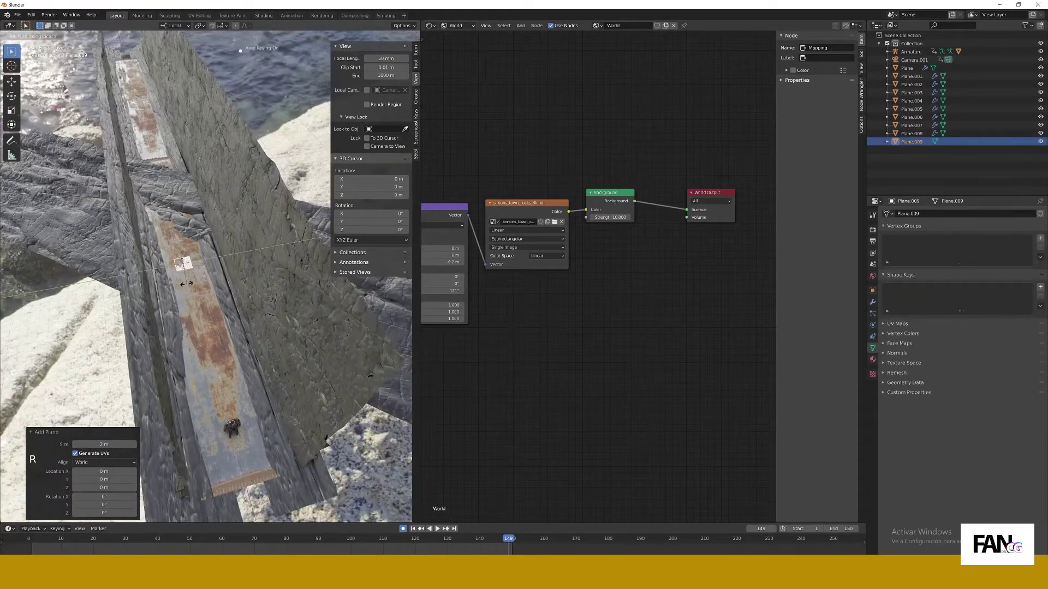
{"action": "right_click", "coordinate": [10, 297]}
Rotate the new plane 90° around its local Y axis so it stands upright across the corridor
{"action": "middle_click_drag", "start_coordinate": [186, 306], "coordinate": [225, 246]}
{"action": "scroll", "coordinate": [194, 267], "scroll_direction": "up", "scroll_amount": 4}
{"action": "key", "text": "KP_Decimal"}
{"action": "scroll", "coordinate": [194, 268], "scroll_direction": "down", "scroll_amount": 7}
{"action": "key", "text": "r"}
{"action": "right_click", "coordinate": [225, 284]}
{"action": "key", "text": "r"}
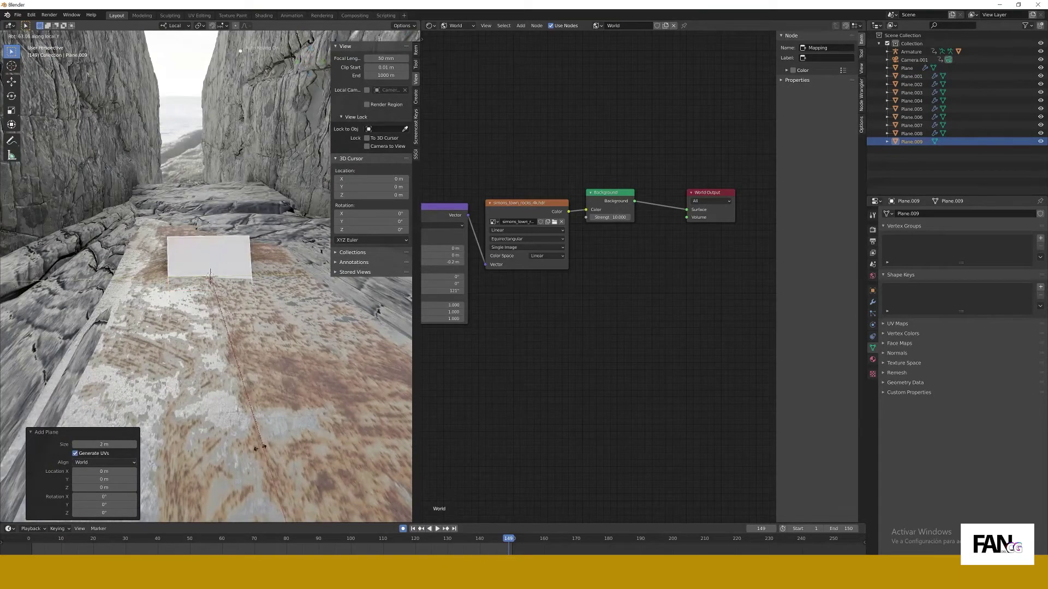
{"action": "left_click", "coordinate": [186, 429], "text": "ctrl"}
{"action": "middle_click_drag", "start_coordinate": [185, 404], "coordinate": [191, 355]}
{"action": "middle_click_drag", "start_coordinate": [191, 338], "coordinate": [200, 306]}
Place the plane at the far end of the corridor, raised about 9.3 m, and stretch it along local X by about 8.29
{"action": "scroll", "coordinate": [200, 300], "scroll_direction": "down", "scroll_amount": 5}
{"action": "middle_click_drag", "start_coordinate": [204, 256], "coordinate": [212, 273]}
{"action": "scroll", "coordinate": [212, 268], "scroll_direction": "down", "scroll_amount": 4}
{"action": "key", "text": "g"}
{"action": "key", "text": "z"}
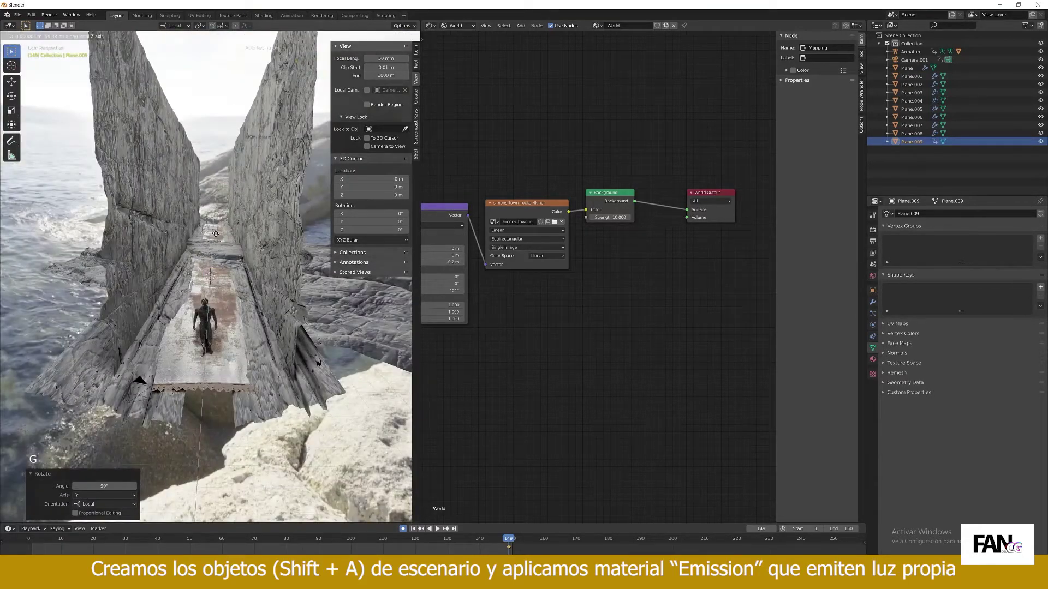
{"action": "left_click", "coordinate": [216, 233]}
{"action": "mouse_move", "coordinate": [215, 233]}
{"action": "middle_mouse_down"}
{"action": "mouse_move", "coordinate": [202, 261]}
{"action": "mouse_move", "coordinate": [208, 228]}
{"action": "middle_mouse_up"}
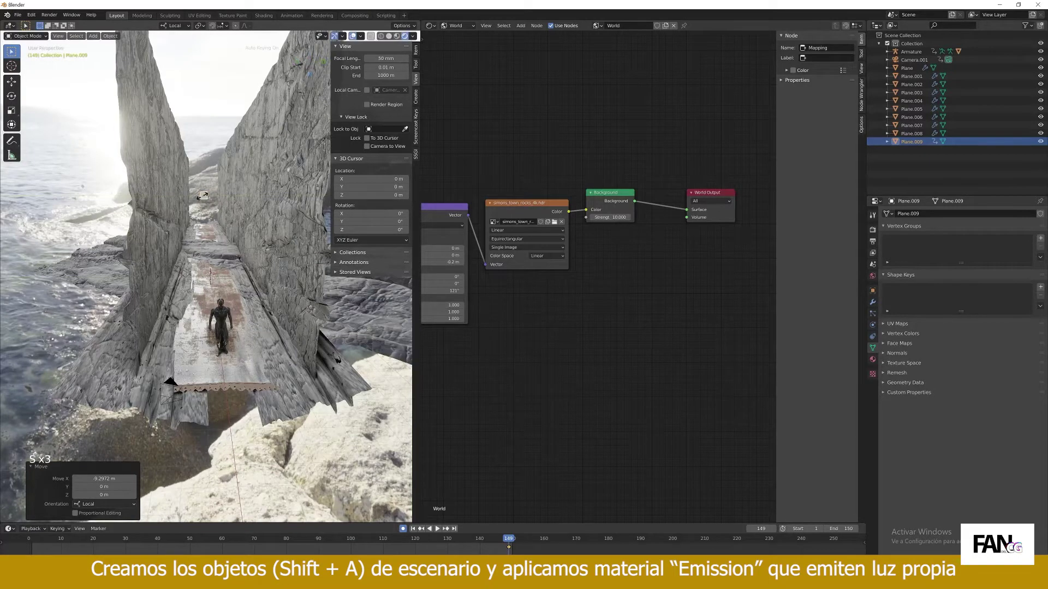
{"action": "left_click", "coordinate": [209, 119]}
{"action": "mouse_move", "coordinate": [208, 208]}
{"action": "middle_mouse_down"}
{"action": "mouse_move", "coordinate": [171, 219]}
{"action": "mouse_move", "coordinate": [206, 219]}
{"action": "middle_mouse_up"}
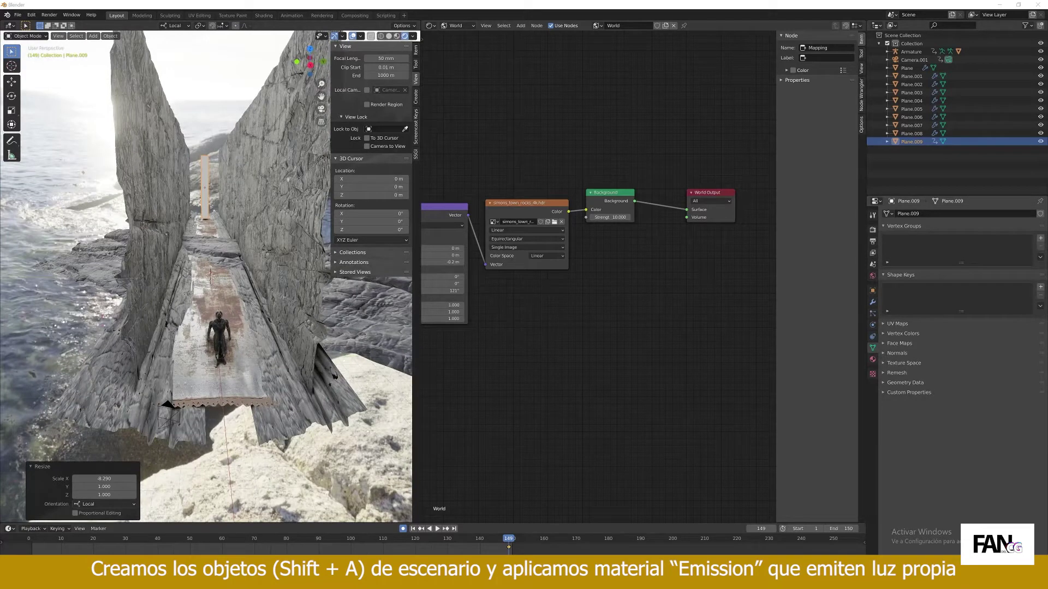
Turn off auto keying and delete the plane's keyframe at frame 149
{"action": "left_click", "coordinate": [872, 290]}
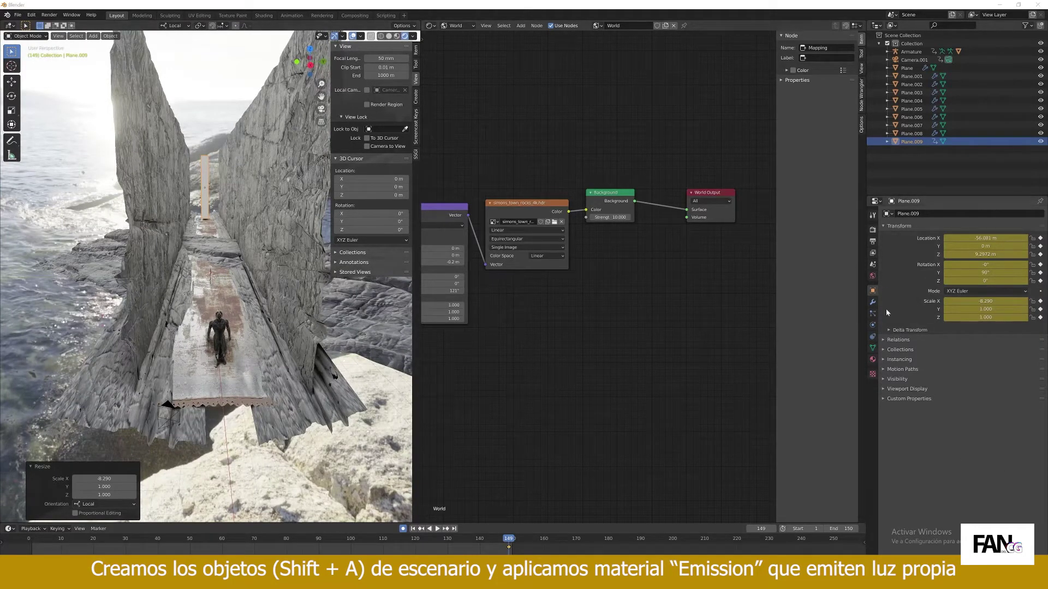
{"action": "left_click", "coordinate": [403, 529]}
{"action": "left_click", "coordinate": [509, 547]}
{"action": "right_click", "coordinate": [509, 547]}
{"action": "left_click", "coordinate": [505, 546]}
Set the plane's X scale to 8, undoing a trial widening along Y
{"action": "left_click", "coordinate": [205, 187]}
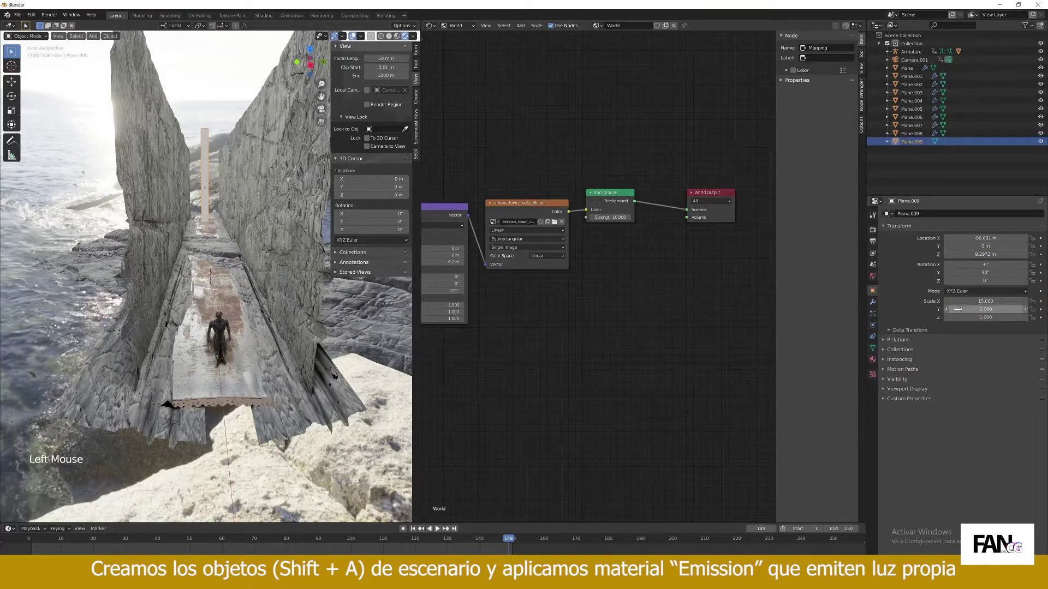
{"action": "left_click_drag", "start_coordinate": [976, 309], "coordinate": [1005, 309]}
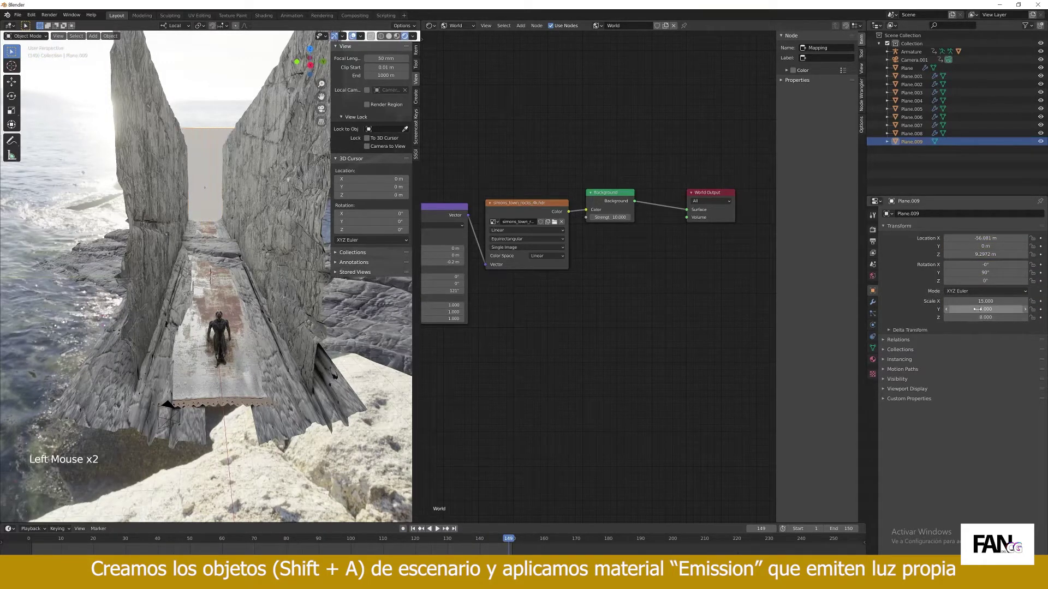
{"action": "left_click", "coordinate": [636, 308]}
{"action": "key", "text": "ctrl+z"}
{"action": "key", "text": "ctrl+z"}
{"action": "middle_click_drag", "start_coordinate": [169, 266], "coordinate": [452, 226]}
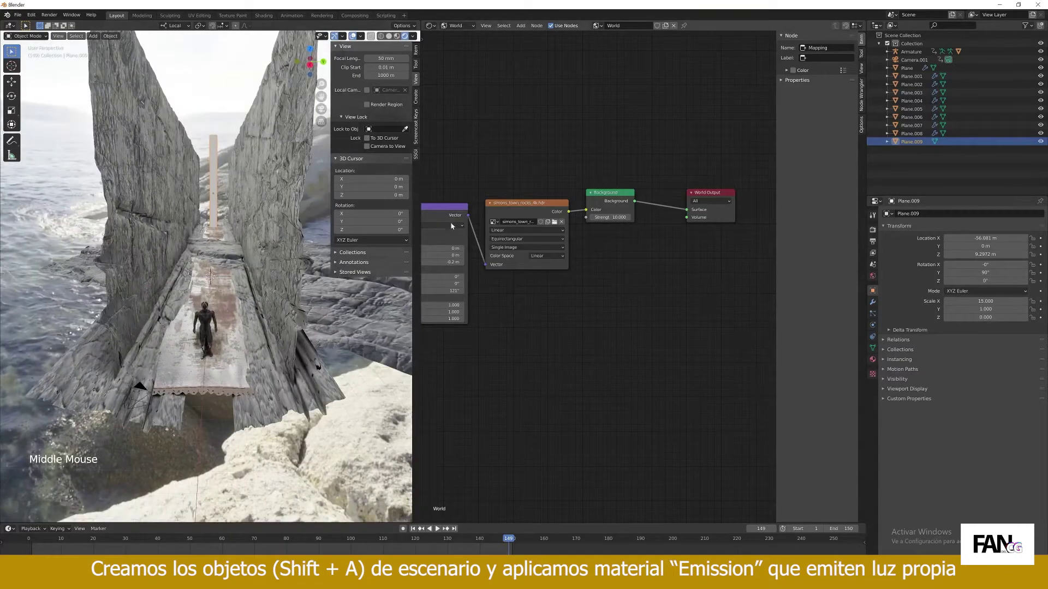
{"action": "scroll", "coordinate": [182, 207], "scroll_direction": "up", "scroll_amount": 5}
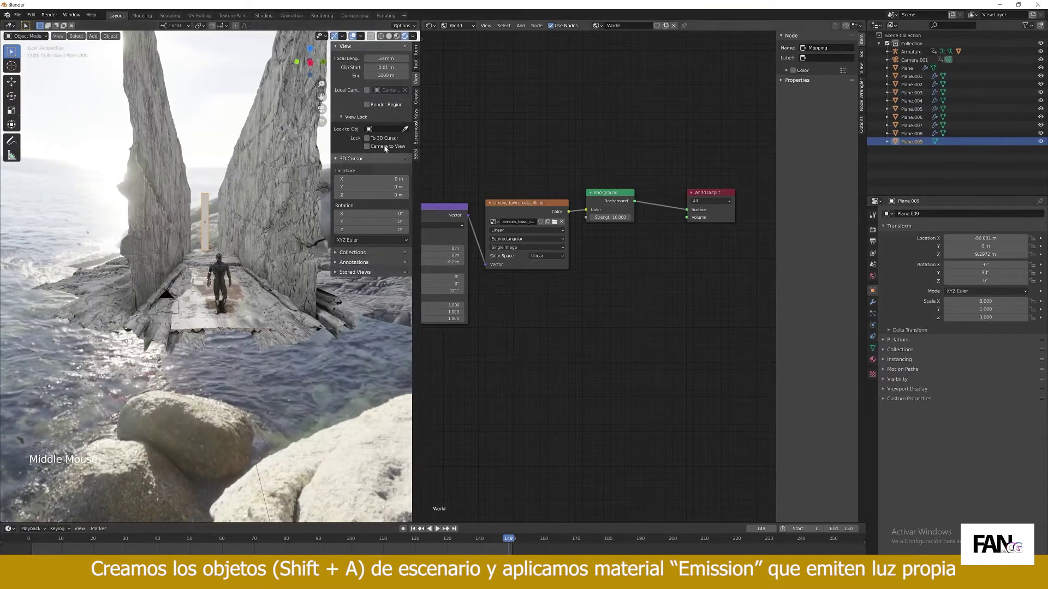
{"action": "key", "text": "KP_Decimal"}
{"action": "middle_click_drag", "start_coordinate": [181, 207], "coordinate": [171, 198]}
Switch the shader editor from world to object shading and create a new material for the plane
{"action": "left_click", "coordinate": [458, 25]}
{"action": "left_click", "coordinate": [456, 37]}
{"action": "scroll", "coordinate": [568, 109], "scroll_direction": "down", "scroll_amount": 2}
{"action": "left_click", "coordinate": [658, 25]}
{"action": "middle_click_drag", "start_coordinate": [642, 156], "coordinate": [594, 152]}
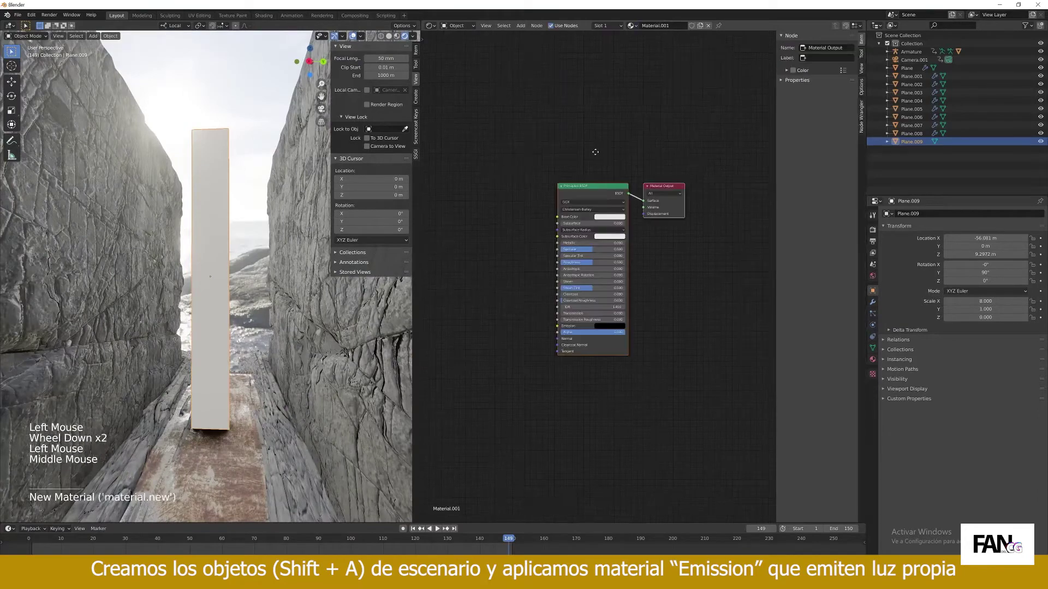
Replace the plane's Principled BSDF with an Emission shader of strength 10000 feeding the Material Output's Surface
{"action": "left_click_drag", "start_coordinate": [584, 184], "coordinate": [641, 197]}
{"action": "left_click", "coordinate": [589, 198]}
{"action": "key", "text": "Delete"}
{"action": "left_click", "coordinate": [589, 199]}
{"action": "key", "text": "shift+a"}
{"action": "key", "text": "Return"}
{"action": "left_click", "coordinate": [584, 197]}
{"action": "type", "text": "10000"}
{"action": "key", "text": "Return"}
View the glowing plane through the camera, and add a cube at the world origin
{"action": "scroll", "coordinate": [262, 258], "scroll_direction": "down", "scroll_amount": 7}
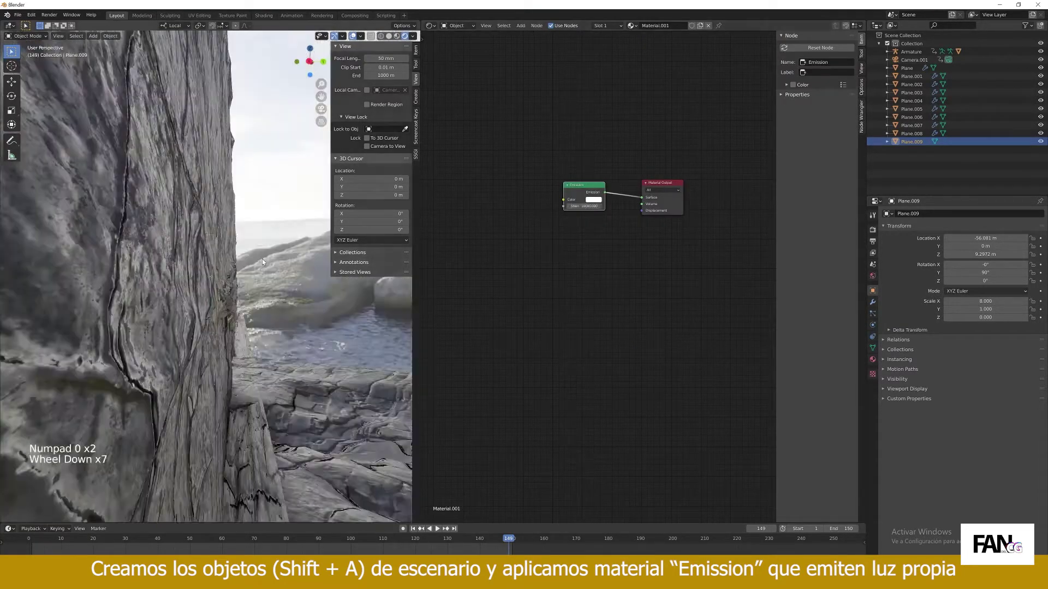
{"action": "middle_click_drag", "start_coordinate": [262, 258], "coordinate": [208, 288]}
{"action": "scroll", "coordinate": [219, 274], "scroll_direction": "down", "scroll_amount": 3}
{"action": "key", "text": "KP_0"}
{"action": "left_click", "coordinate": [143, 171]}
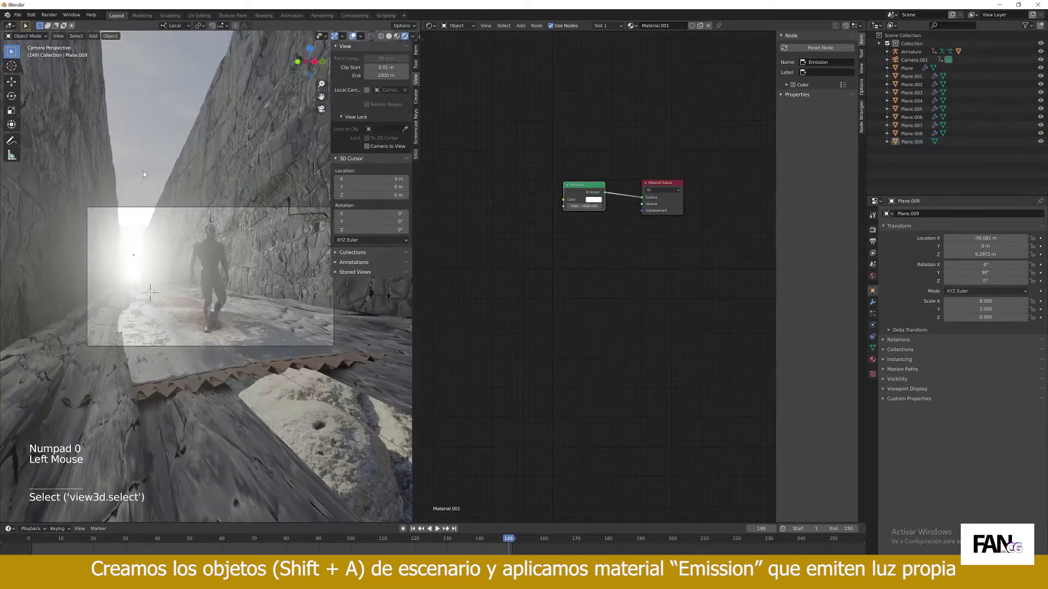
{"action": "scroll", "coordinate": [143, 171], "scroll_direction": "up", "scroll_amount": 1}
{"action": "middle_click_drag", "start_coordinate": [143, 171], "coordinate": [201, 293]}
{"action": "scroll", "coordinate": [216, 271], "scroll_direction": "down", "scroll_amount": 6}
{"action": "key", "text": "shift+a"}
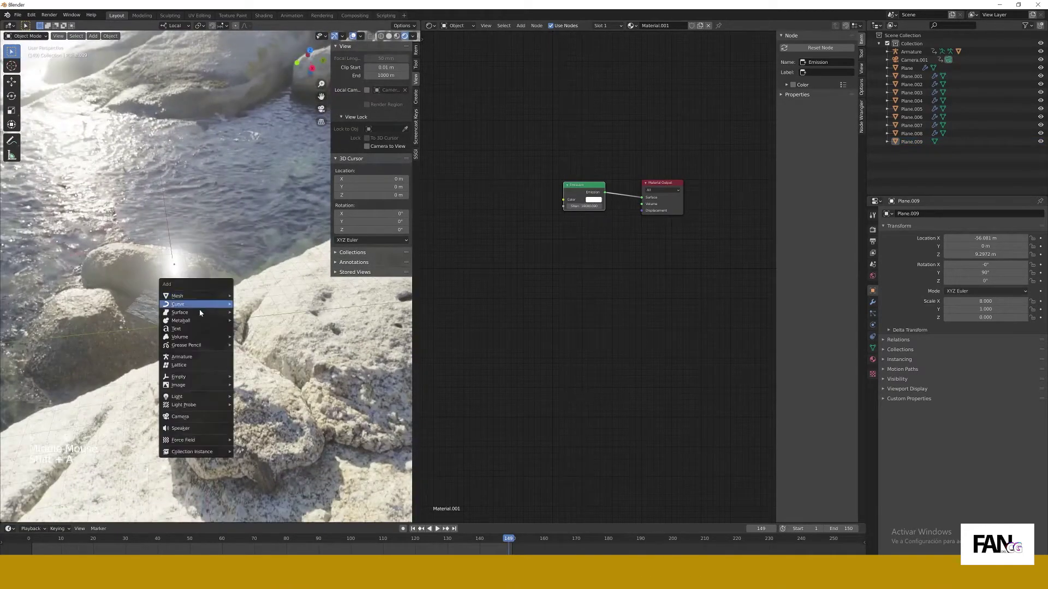
{"action": "mouse_move", "coordinate": [203, 299]}
{"action": "left_click", "coordinate": [257, 307]}
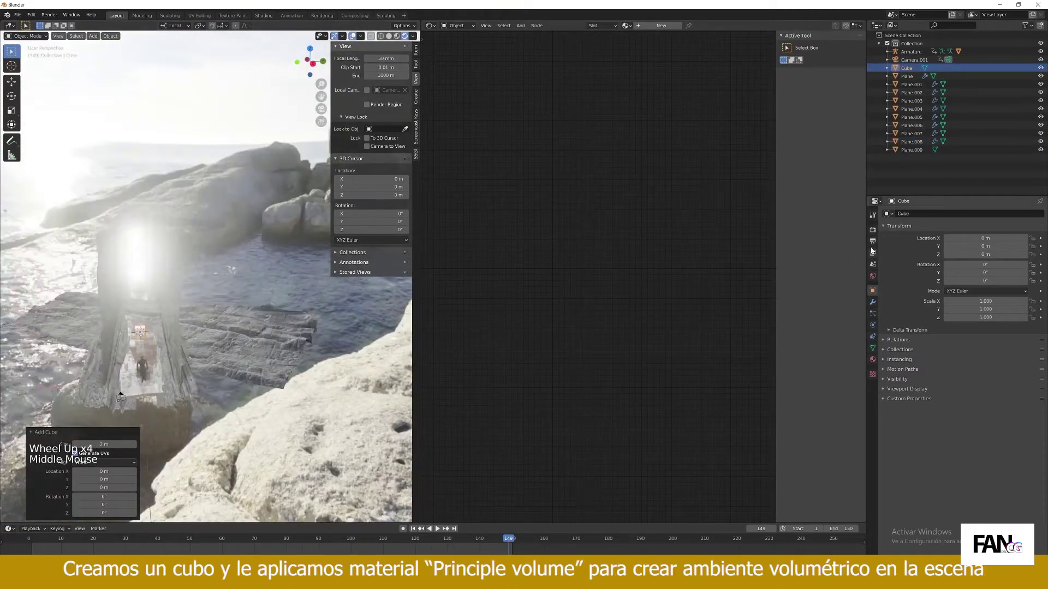
Disable Bloom in the render settings and scale the new cube uniformly by about 5.58
{"action": "left_click", "coordinate": [872, 229]}
{"action": "left_click", "coordinate": [890, 330]}
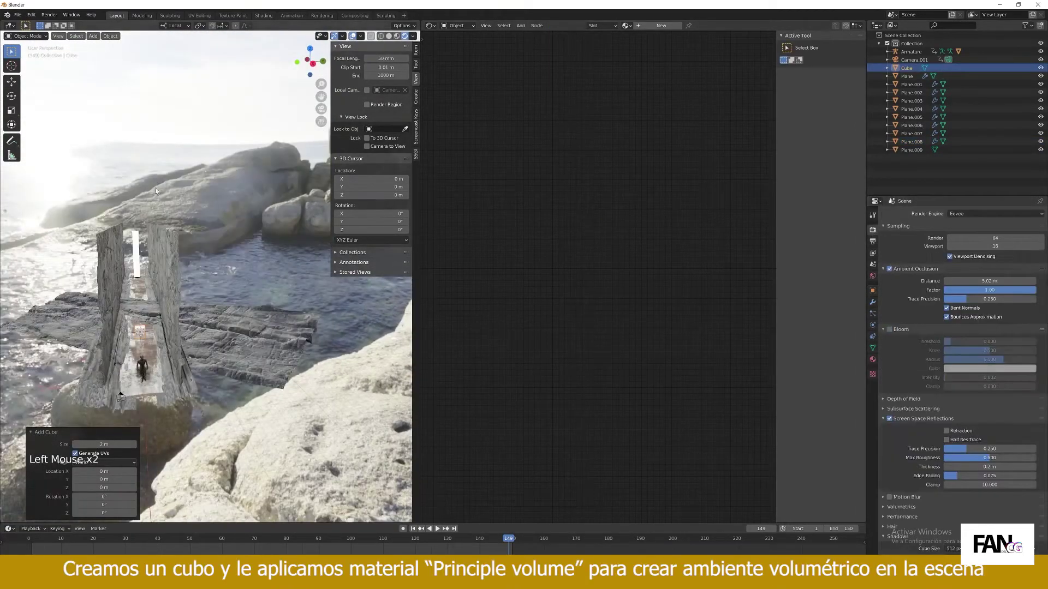
{"action": "scroll", "coordinate": [115, 324], "scroll_direction": "up", "scroll_amount": 3}
{"action": "middle_click_drag", "start_coordinate": [116, 324], "coordinate": [113, 313]}
{"action": "left_click", "coordinate": [110, 312]}
{"action": "left_click", "coordinate": [109, 312]}
{"action": "left_click", "coordinate": [110, 313]}
{"action": "key", "text": "s"}
{"action": "left_click", "coordinate": [133, 289]}
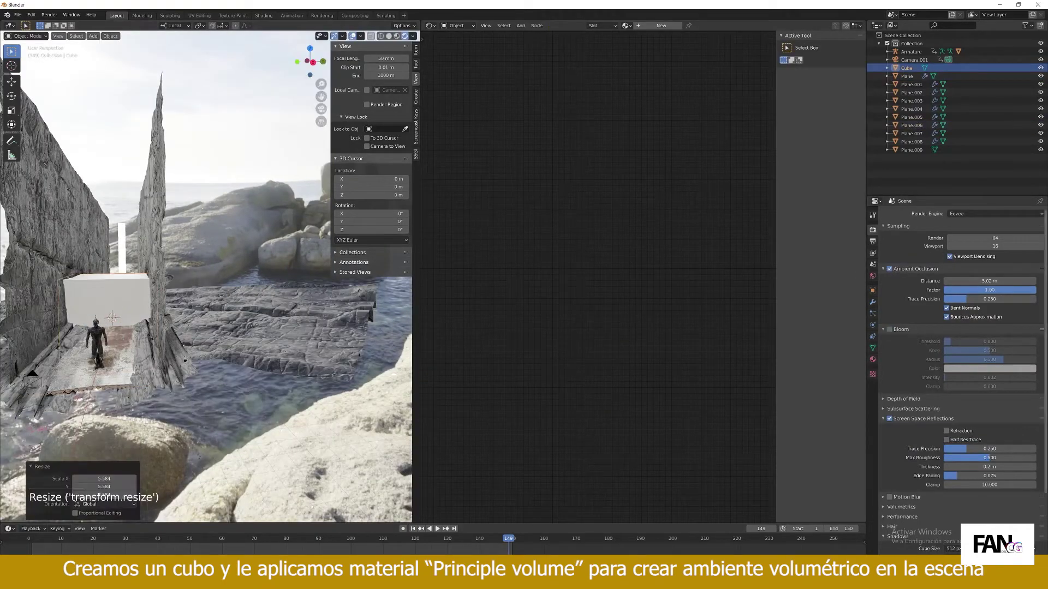
{"action": "middle_click_drag", "start_coordinate": [245, 262], "coordinate": [284, 349]}
{"action": "scroll", "coordinate": [273, 305], "scroll_direction": "down", "scroll_amount": 3}
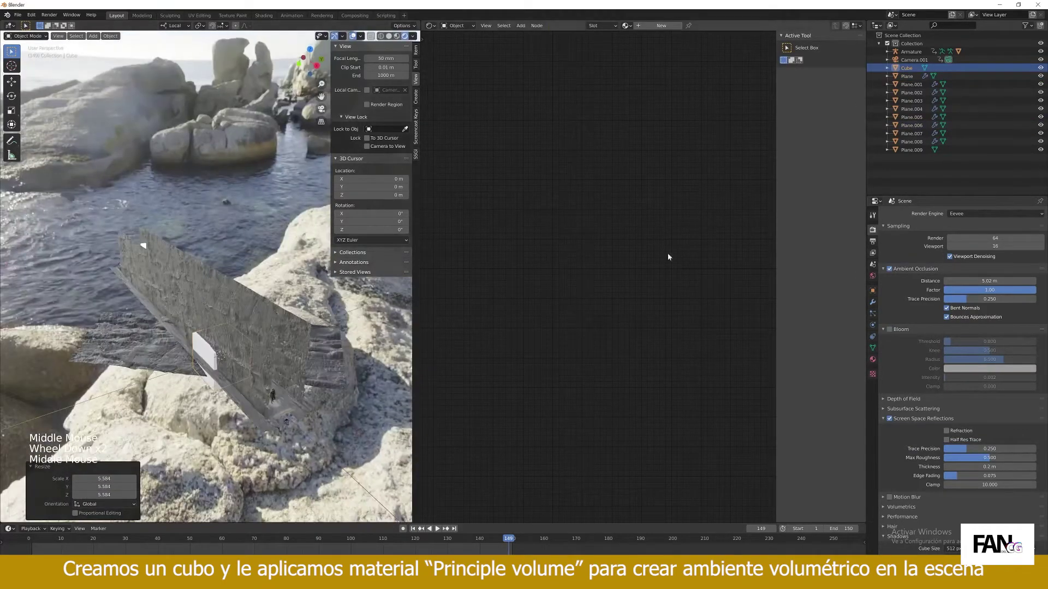
Raise the cube along Z and enlarge it uniformly to a scale of about 10.6
{"action": "left_click", "coordinate": [872, 290]}
{"action": "middle_click_drag", "start_coordinate": [273, 431], "coordinate": [246, 415]}
{"action": "key", "text": "g"}
{"action": "key", "text": "z"}
{"action": "left_click", "coordinate": [186, 299]}
{"action": "key", "text": "s"}
{"action": "left_click", "coordinate": [194, 298]}
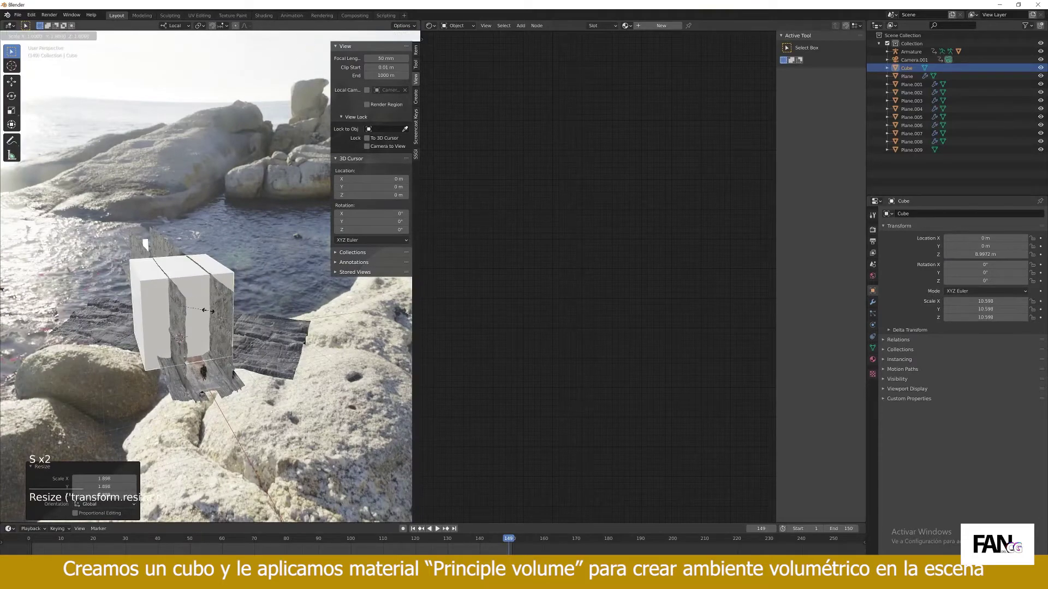
Scale the cube along its Y axis to suit the corridor's width
{"action": "key", "text": "s"}
{"action": "key", "text": "y"}
{"action": "key", "text": "y"}
{"action": "left_click", "coordinate": [193, 311]}
{"action": "mouse_move", "coordinate": [192, 311]}
{"action": "middle_mouse_down"}
{"action": "mouse_move", "coordinate": [312, 347]}
{"action": "mouse_move", "coordinate": [332, 324]}
{"action": "mouse_move", "coordinate": [178, 298]}
{"action": "middle_mouse_up"}
{"action": "key", "text": "s"}
{"action": "key", "text": "z"}
{"action": "right_click", "coordinate": [312, 346]}
Stretch the cube along X to a scale of about 55.2 and shift it along X over the corridor's length
{"action": "key", "text": "s"}
{"action": "key", "text": "x"}
{"action": "left_click", "coordinate": [363, 351]}
{"action": "scroll", "coordinate": [364, 351], "scroll_direction": "down", "scroll_amount": 3}
{"action": "key", "text": "g"}
{"action": "key", "text": "x"}
{"action": "left_click", "coordinate": [289, 318]}
{"action": "key", "text": "s"}
{"action": "key", "text": "x"}
{"action": "left_click", "coordinate": [283, 317]}
{"action": "key", "text": "g"}
{"action": "key", "text": "x"}
{"action": "left_click", "coordinate": [277, 316]}
Set the cube's Y scale to about 7.5 and center it on the corridor at about X -28.9 m, Y -0.9 m
{"action": "key", "text": "s"}
{"action": "key", "text": "y"}
{"action": "left_click", "coordinate": [184, 309]}
{"action": "key", "text": "g"}
{"action": "key", "text": "y"}
{"action": "left_click", "coordinate": [140, 324]}
{"action": "key", "text": "g"}
{"action": "key", "text": "x"}
{"action": "middle_click_drag", "start_coordinate": [139, 327], "coordinate": [180, 305]}
{"action": "left_click", "coordinate": [256, 338]}
{"action": "scroll", "coordinate": [164, 305], "scroll_direction": "up", "scroll_amount": 3}
{"action": "left_click", "coordinate": [147, 300]}
Create a new material for the cube and delete its Principled BSDF node
{"action": "left_click", "coordinate": [660, 25]}
{"action": "left_click", "coordinate": [602, 186]}
{"action": "key", "text": "Delete"}
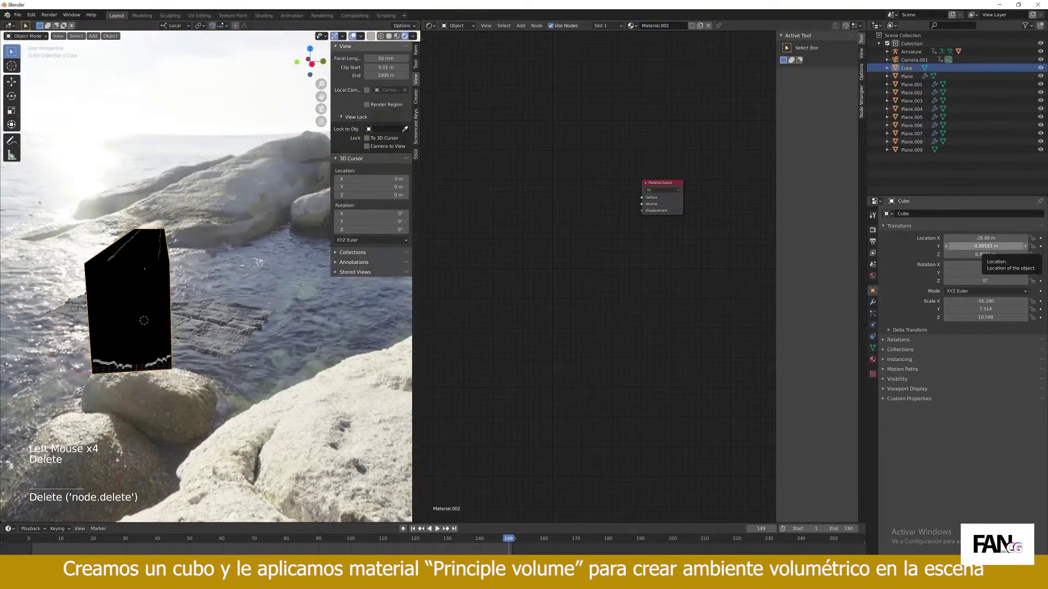
Add a Principled Volume node and connect it to the Material Output's Volume input
{"action": "left_click", "coordinate": [591, 284]}
{"action": "key", "text": "shift+a"}
{"action": "left_click", "coordinate": [590, 214]}
{"action": "type", "text": "vol"}
{"action": "key", "text": "Return"}
{"action": "left_click", "coordinate": [504, 143]}
{"action": "left_click_drag", "start_coordinate": [599, 169], "coordinate": [642, 204]}
{"action": "left_click_drag", "start_coordinate": [570, 162], "coordinate": [571, 198]}
{"action": "left_click", "coordinate": [524, 388]}
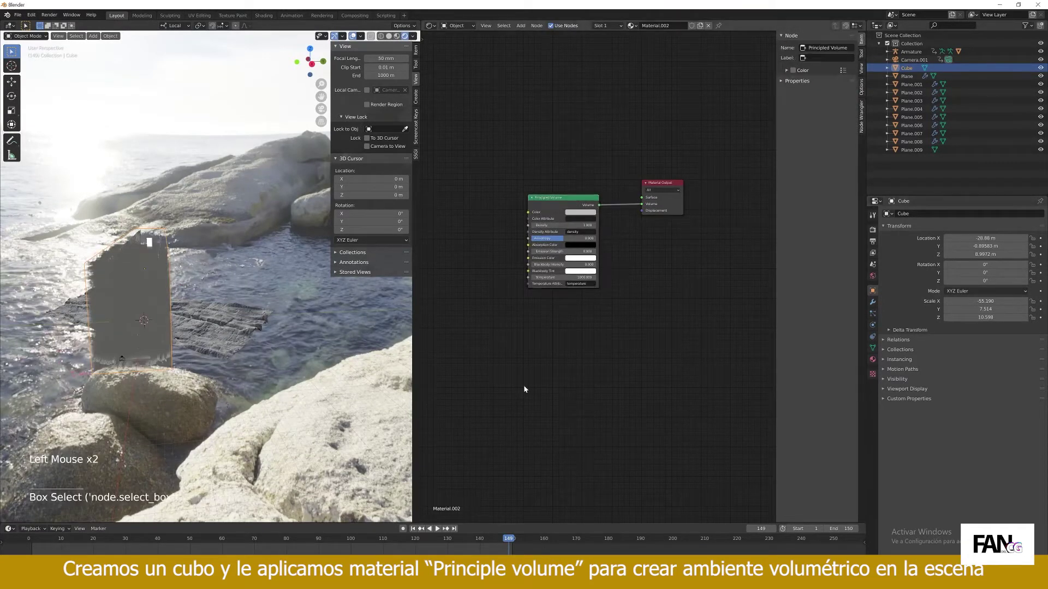
Set the Principled Volume's density to 0.05 and view the fog inside the corridor
{"action": "scroll", "coordinate": [546, 223], "scroll_direction": "up", "scroll_amount": 5}
{"action": "middle_click_drag", "start_coordinate": [567, 232], "coordinate": [562, 215]}
{"action": "scroll", "coordinate": [568, 216], "scroll_direction": "up", "scroll_amount": 5}
{"action": "left_click", "coordinate": [571, 208]}
{"action": "type", "text": ".05"}
{"action": "key", "text": "Return"}
{"action": "middle_click_drag", "start_coordinate": [351, 290], "coordinate": [229, 316]}
{"action": "scroll", "coordinate": [218, 319], "scroll_direction": "up", "scroll_amount": 3}
{"action": "middle_click_drag", "start_coordinate": [207, 322], "coordinate": [119, 334]}
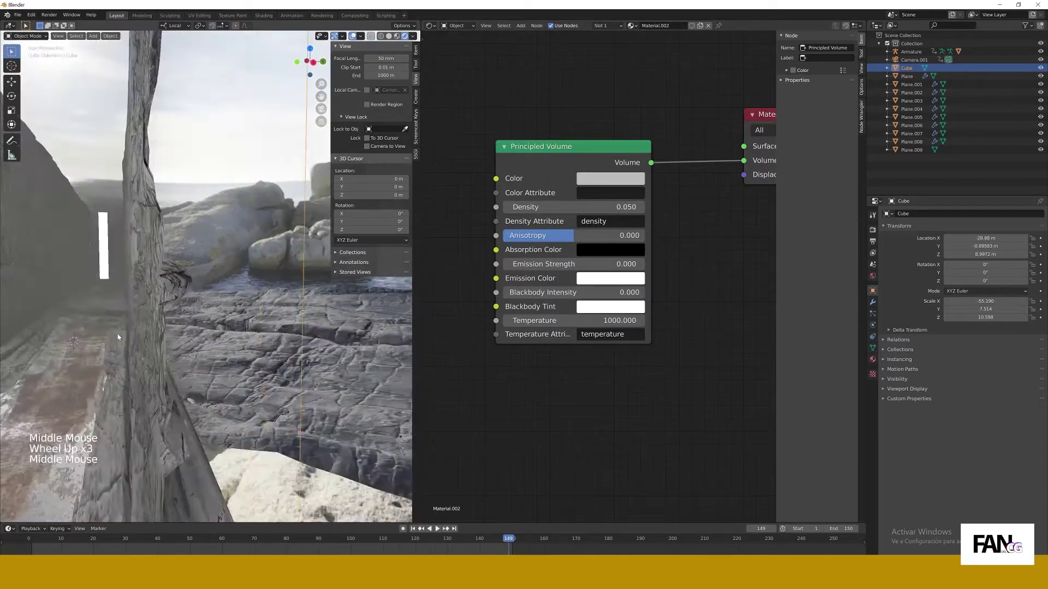
Tint the Principled Volume color muted pink at about H 0.020, S 0.221, V 0.735, and the emission plane's color pale peach
{"action": "key", "text": "KP_0"}
{"action": "left_click", "coordinate": [613, 183]}
{"action": "left_click_drag", "start_coordinate": [632, 267], "coordinate": [630, 250]}
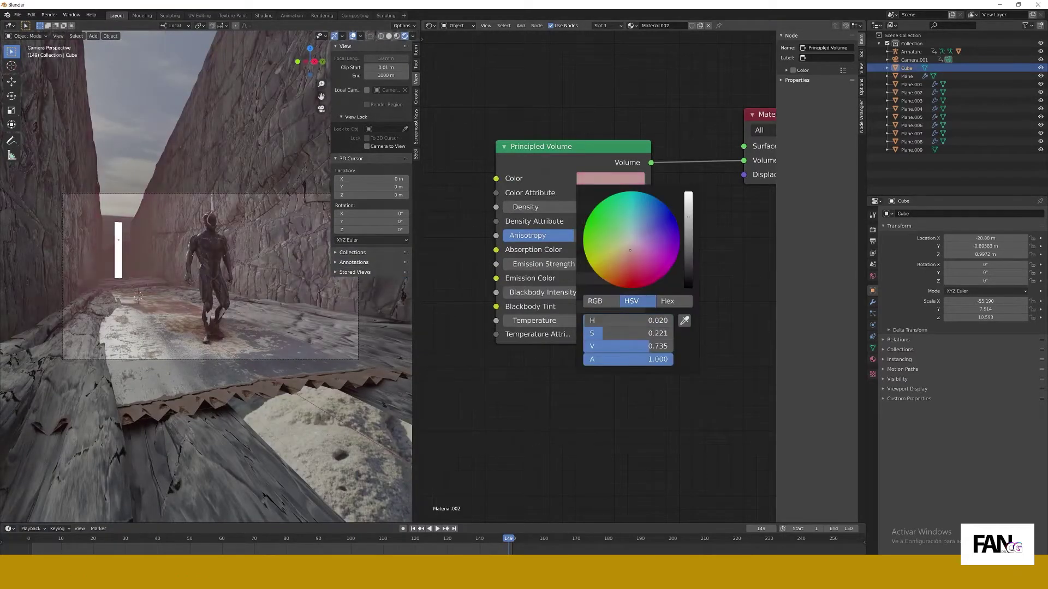
{"action": "left_click", "coordinate": [119, 269]}
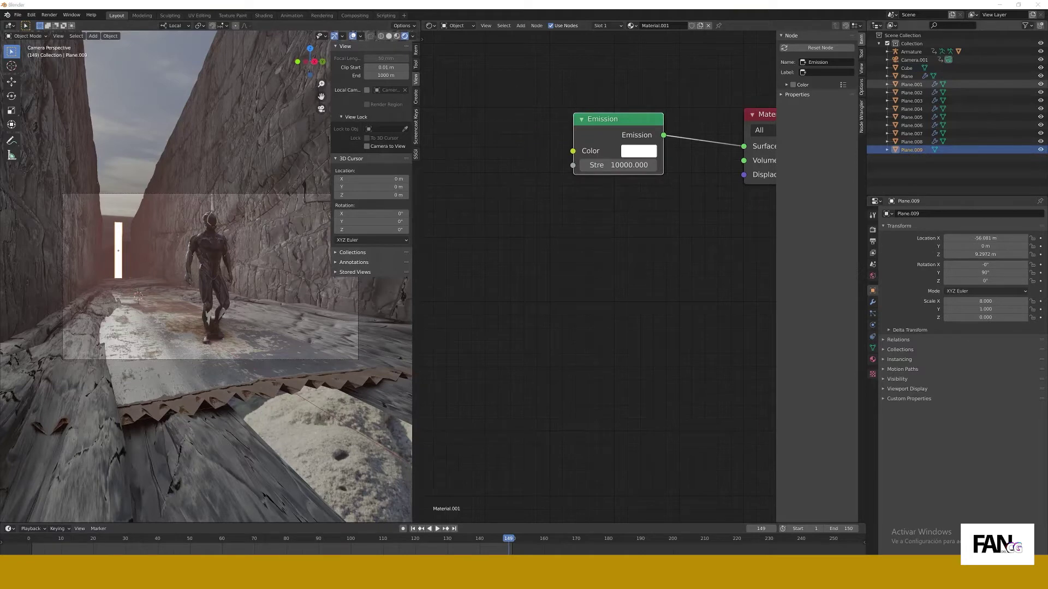
{"action": "left_click", "coordinate": [639, 151]}
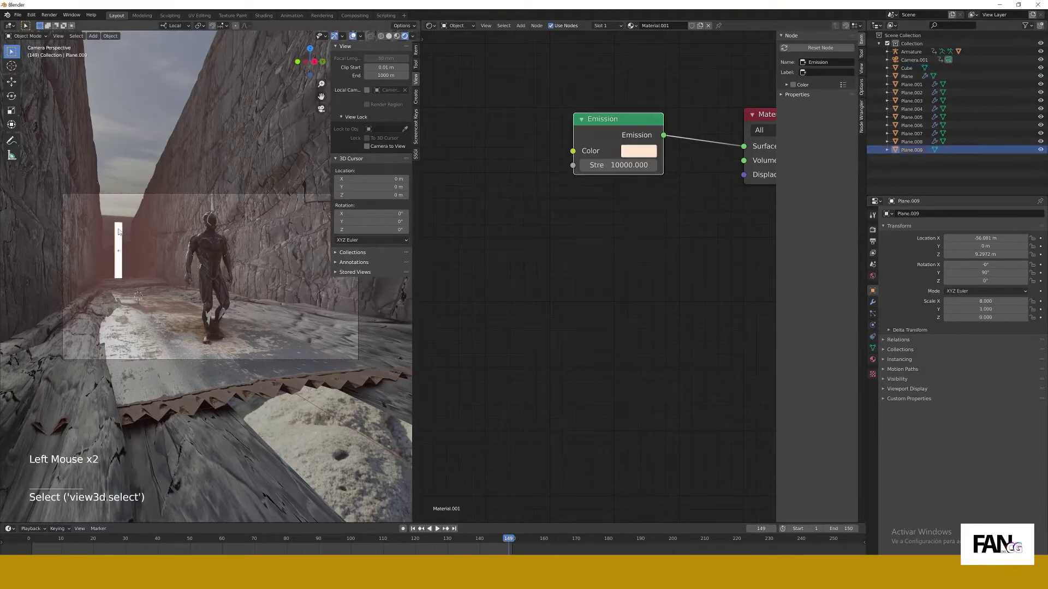
{"action": "key", "text": "shift+d"}
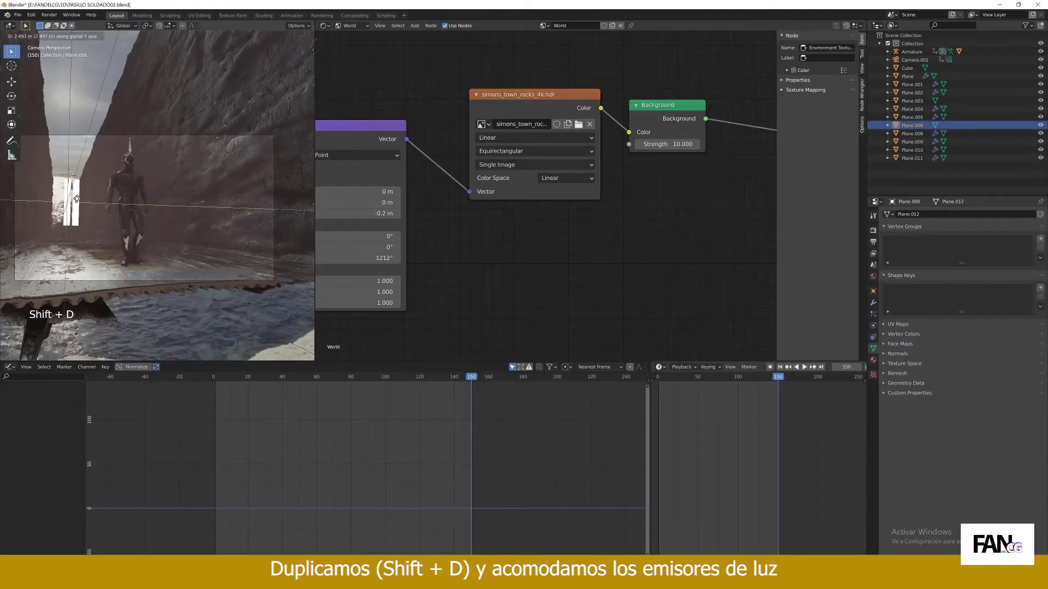
{"action": "key", "text": "ctrl+z"}
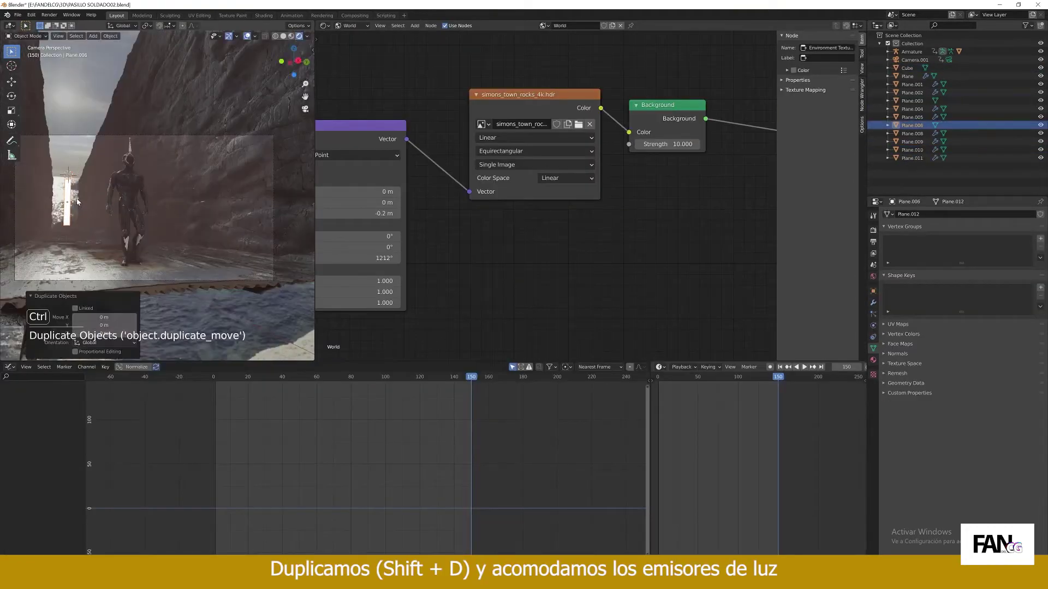
{"action": "left_click", "coordinate": [1040, 102]}
Duplicate the emission plane about 2.7 m along Y and 6.2 m up, and duplicate that copy about 5.5 m back along Y
{"action": "key", "text": "shift+d"}
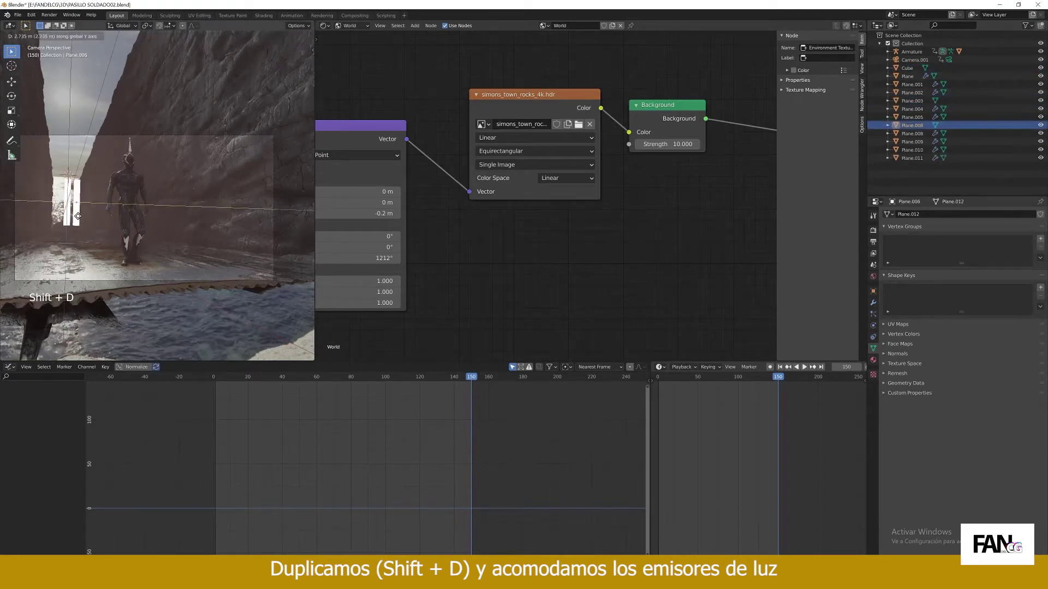
{"action": "left_click", "coordinate": [78, 218]}
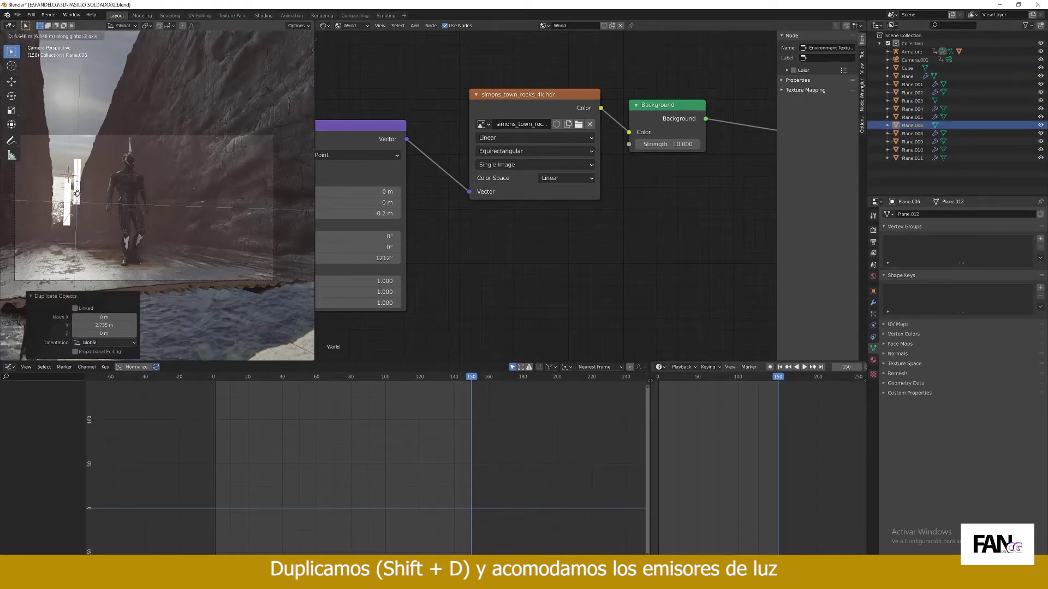
{"action": "left_click", "coordinate": [77, 195]}
{"action": "key", "text": "shift+d"}
{"action": "key", "text": "y"}
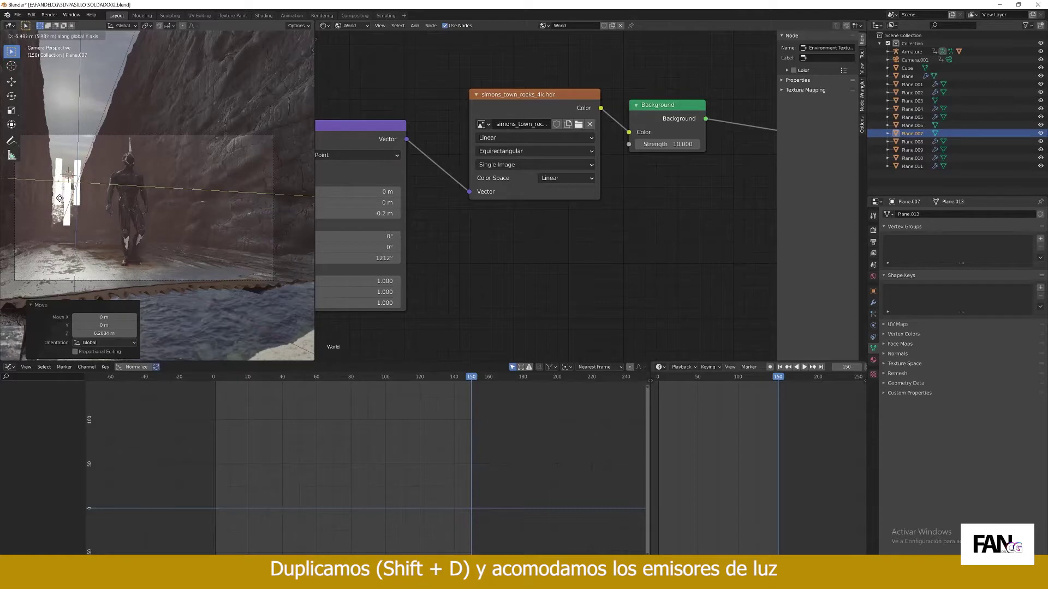
{"action": "left_click", "coordinate": [59, 198]}
Go to frame 149 and add an area light to the scene
{"action": "key", "text": "space"}
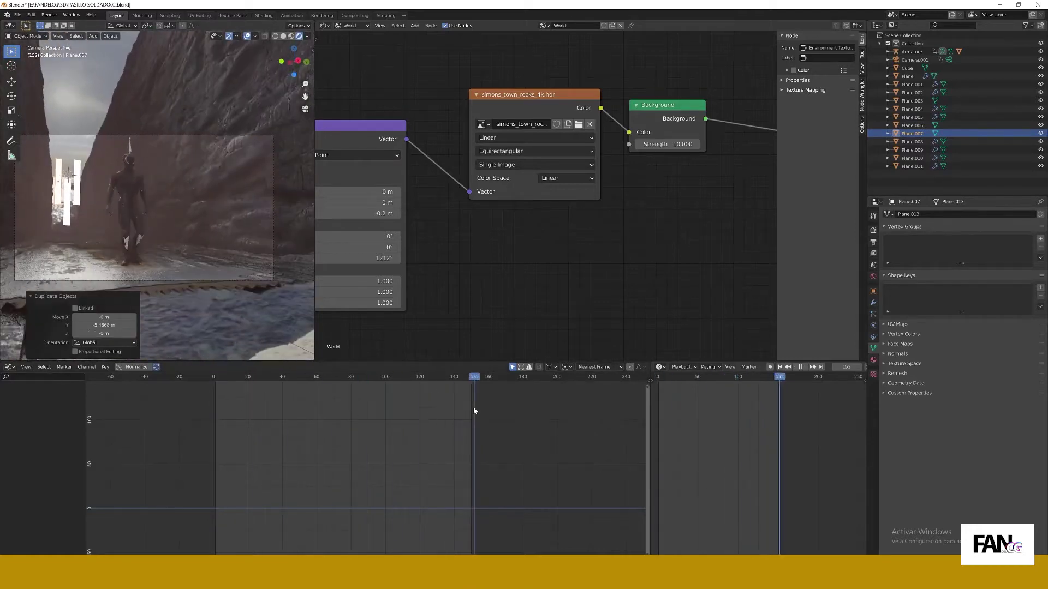
{"action": "left_click_drag", "start_coordinate": [474, 411], "coordinate": [469, 409]}
{"action": "left_click", "coordinate": [95, 175]}
{"action": "key", "text": "shift+a"}
{"action": "mouse_move", "coordinate": [74, 258]}
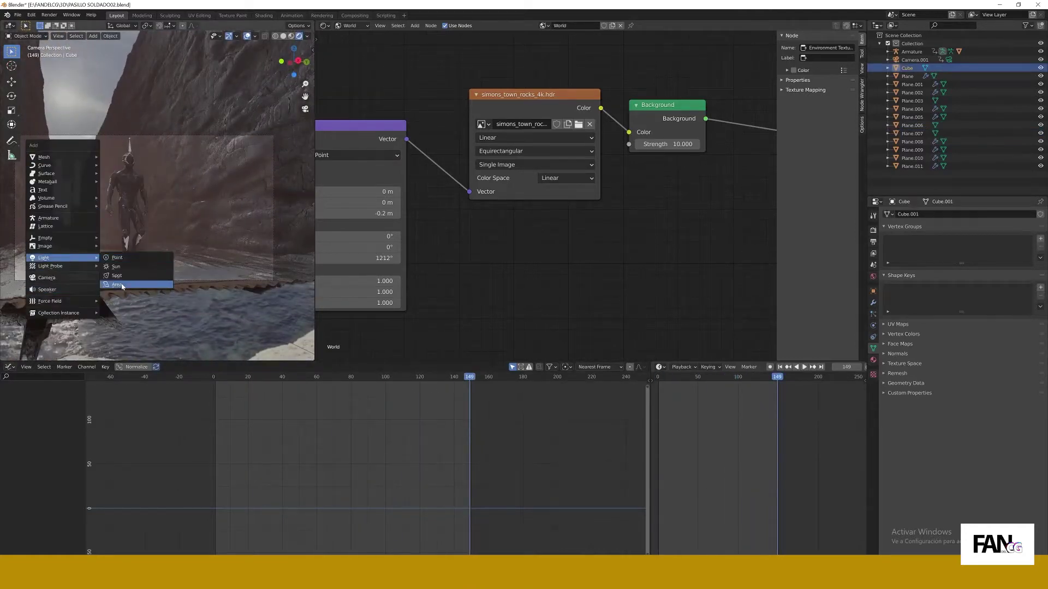
{"action": "left_click", "coordinate": [119, 285]}
Frame the new area light and rotate it by -90 degrees
{"action": "key", "text": "n"}
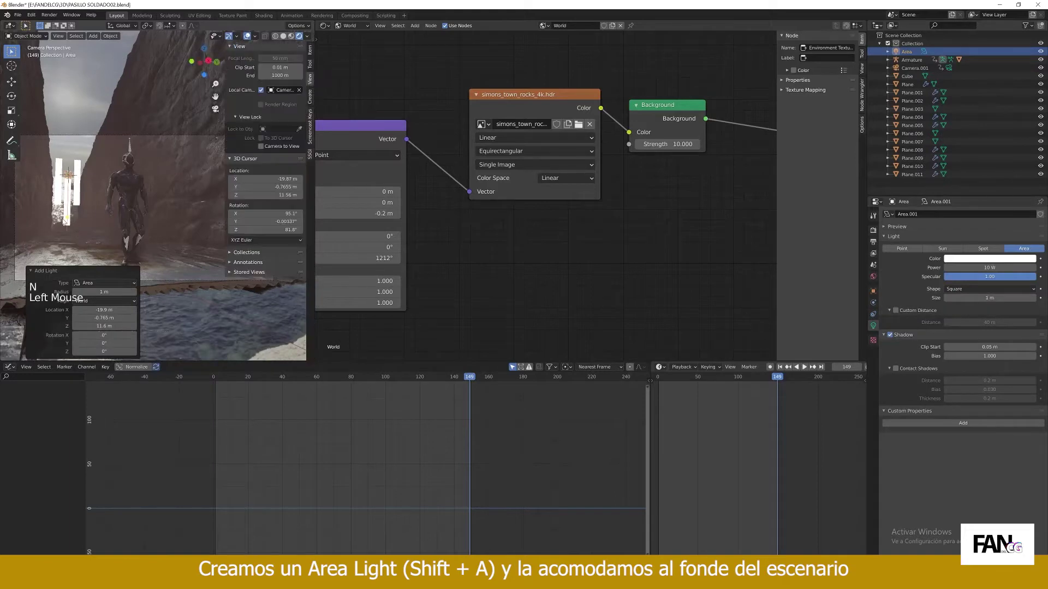
{"action": "left_click", "coordinate": [76, 233]}
{"action": "key", "text": "KP_Decimal"}
{"action": "middle_click_drag", "start_coordinate": [76, 233], "coordinate": [143, 229]}
{"action": "scroll", "coordinate": [144, 230], "scroll_direction": "down", "scroll_amount": 8}
{"action": "middle_click_drag", "start_coordinate": [146, 232], "coordinate": [163, 193]}
{"action": "type", "text": "r-90"}
{"action": "key", "text": "Return"}
Move the area light along the corridor's X axis to the far end, beside the emission planes
{"action": "scroll", "coordinate": [194, 203], "scroll_direction": "down", "scroll_amount": 4}
{"action": "key", "text": "g"}
{"action": "key", "text": "x"}
{"action": "left_click", "coordinate": [44, 214]}
{"action": "middle_click_drag", "start_coordinate": [44, 215], "coordinate": [121, 206]}
{"action": "key", "text": "g"}
{"action": "left_click", "coordinate": [170, 225]}
{"action": "scroll", "coordinate": [120, 206], "scroll_direction": "up", "scroll_amount": 7}
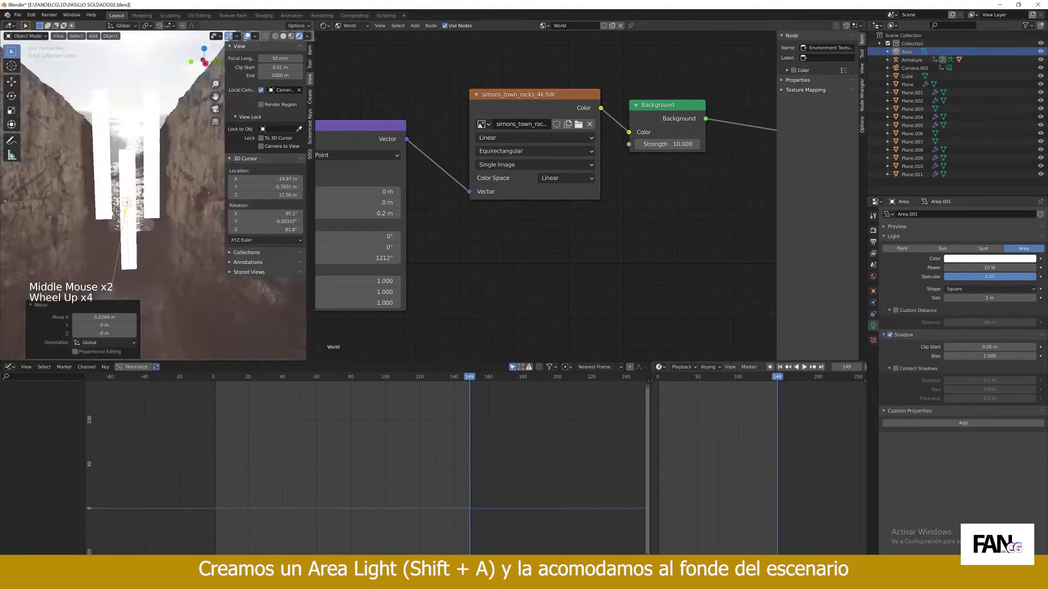
Scale up the area light and adjust its height along Z to line up with the emission planes
{"action": "key", "text": "s"}
{"action": "left_click", "coordinate": [109, 200]}
{"action": "key", "text": "s"}
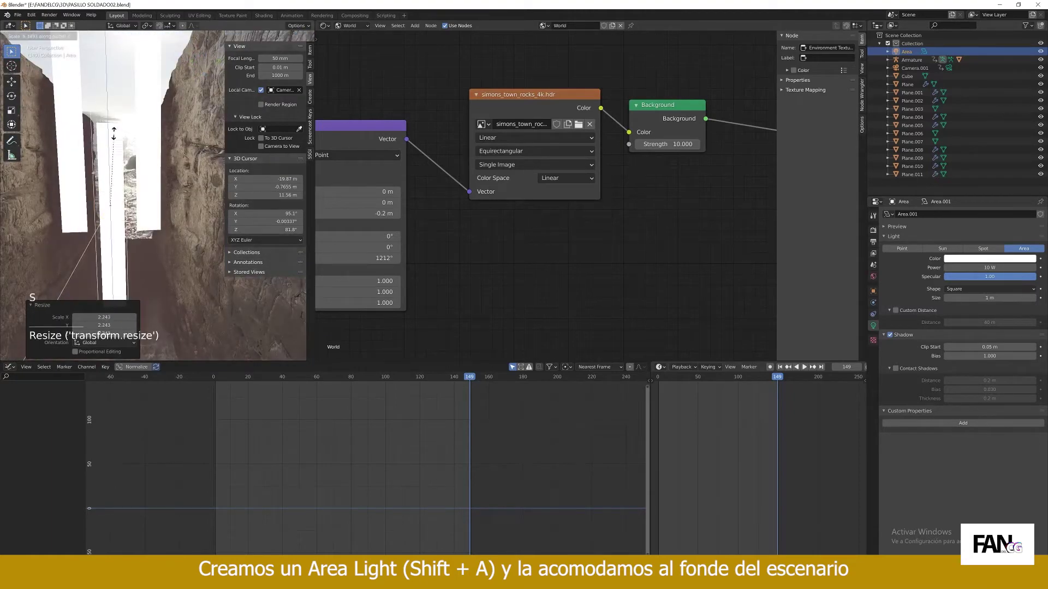
{"action": "left_click", "coordinate": [115, 134]}
{"action": "scroll", "coordinate": [115, 133], "scroll_direction": "down", "scroll_amount": 4}
{"action": "key", "text": "g"}
{"action": "key", "text": "z"}
{"action": "left_click", "coordinate": [121, 164]}
{"action": "middle_click_drag", "start_coordinate": [121, 163], "coordinate": [137, 152]}
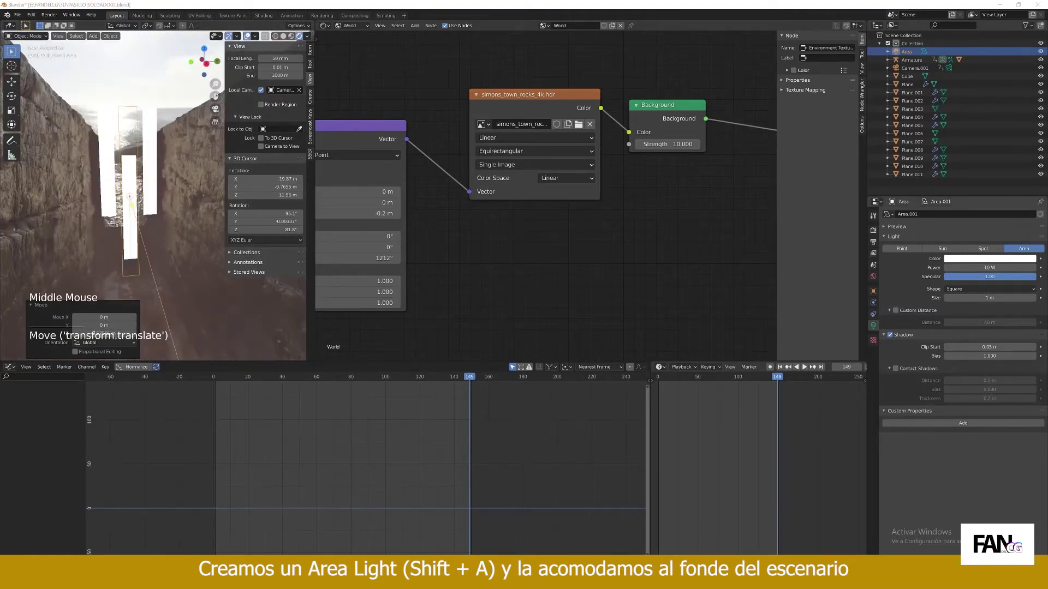
Stretch the area light taller along Z and widen it along Y by a factor of about 1.69
{"action": "double_click", "coordinate": [119, 141]}
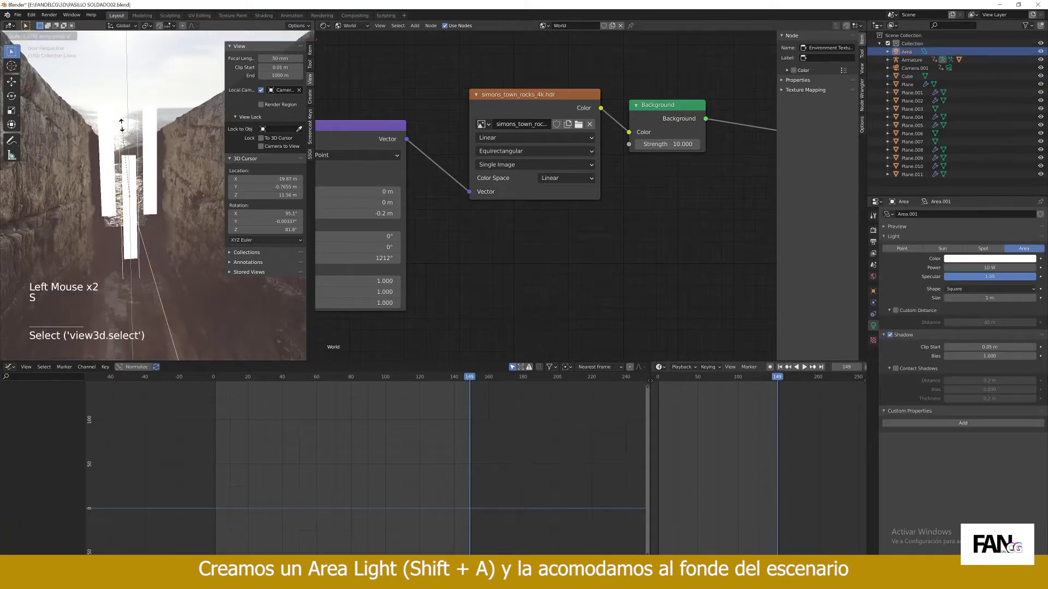
{"action": "left_click", "coordinate": [122, 124]}
{"action": "key", "text": "s"}
{"action": "left_click", "coordinate": [200, 144]}
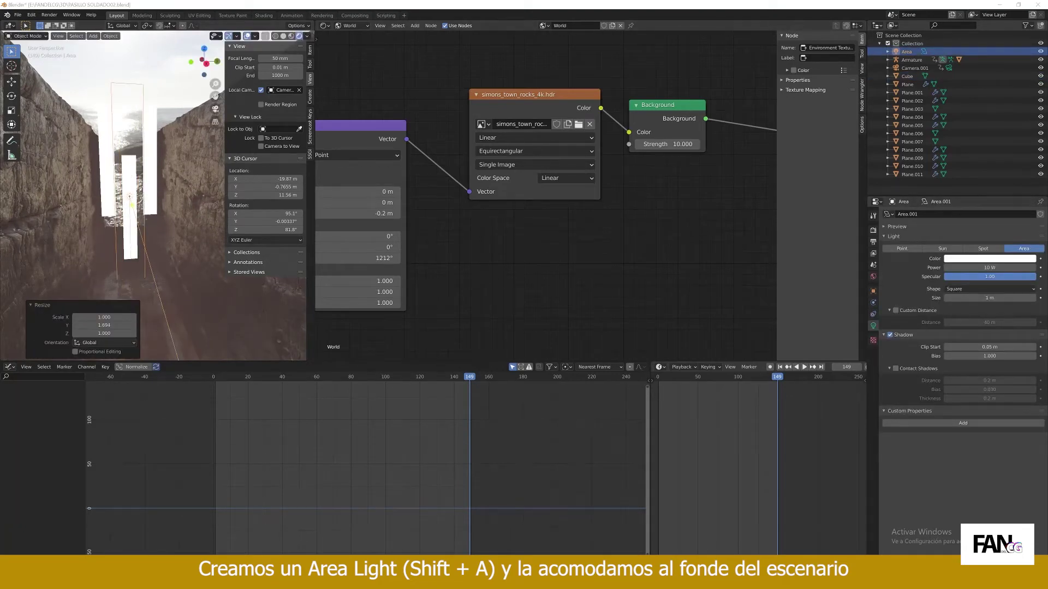
Set the area light's power to 200000 W and view the result through the camera
{"action": "type", "text": "20"}
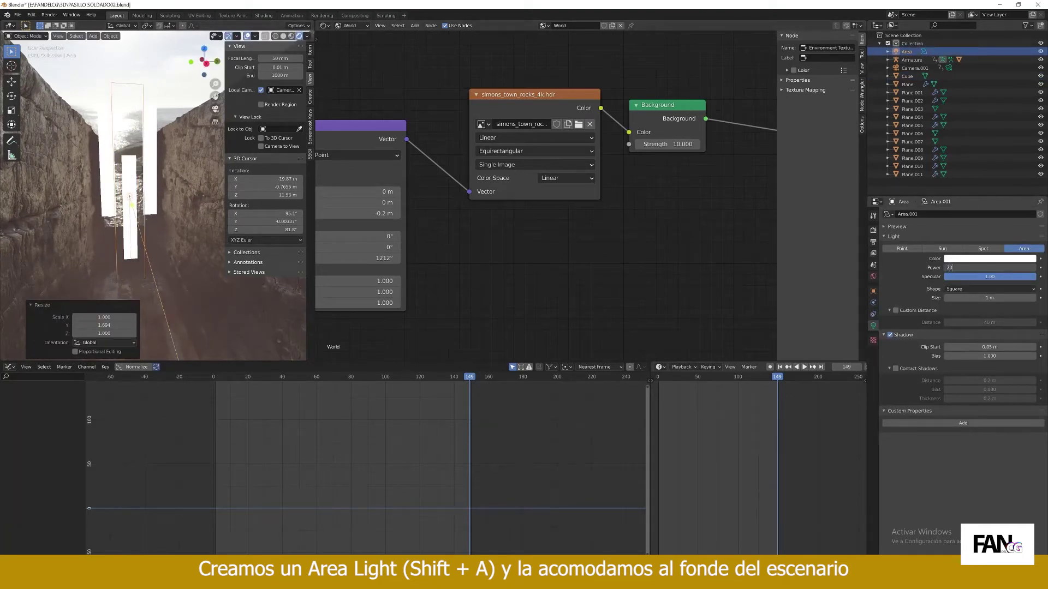
{"action": "type", "text": "0000"}
{"action": "key", "text": "Return"}
{"action": "key", "text": "KP_0"}
{"action": "key", "text": "KP_0"}
{"action": "scroll", "coordinate": [164, 218], "scroll_direction": "down", "scroll_amount": 2}
{"action": "middle_click_drag", "start_coordinate": [163, 218], "coordinate": [172, 254]}
{"action": "scroll", "coordinate": [172, 254], "scroll_direction": "down", "scroll_amount": 1}
{"action": "key", "text": "KP_0"}
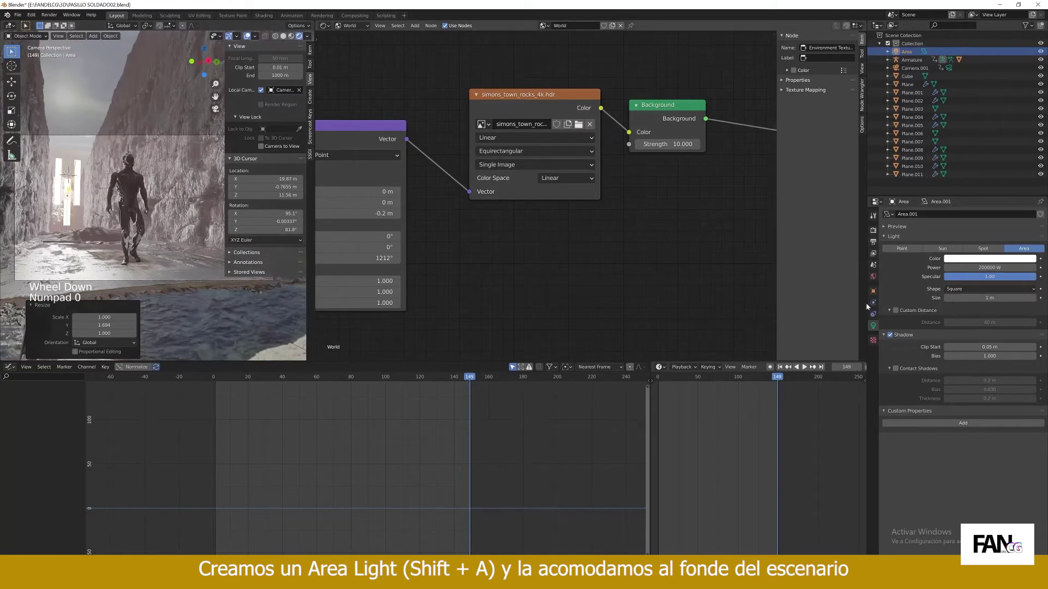
Enable Custom Distance for the area light and set the distance to 400 m
{"action": "left_click", "coordinate": [895, 311]}
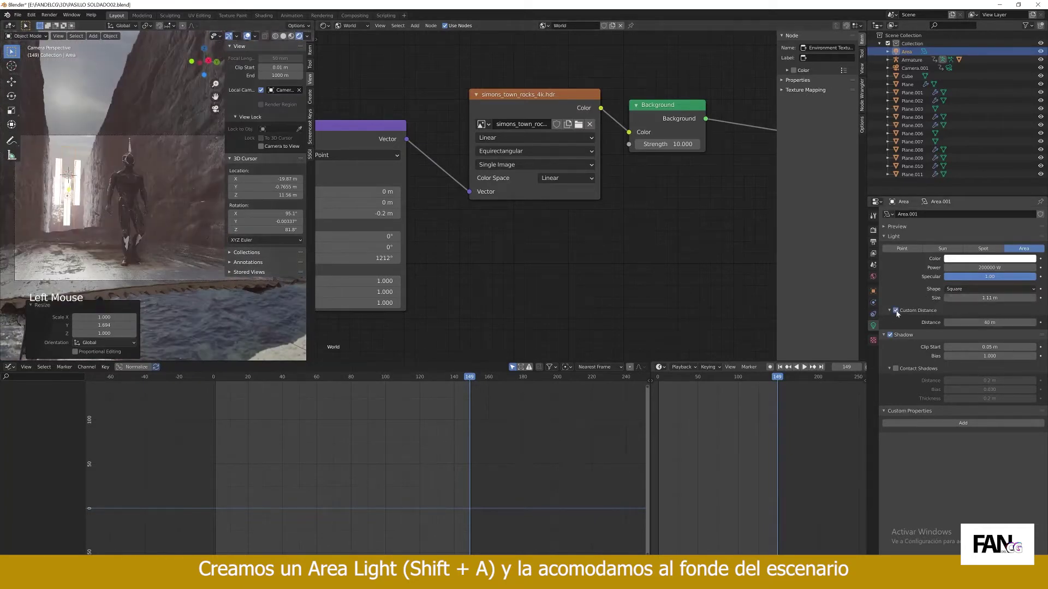
{"action": "left_click", "coordinate": [998, 322]}
{"action": "type", "text": "400"}
{"action": "key", "text": "Return"}
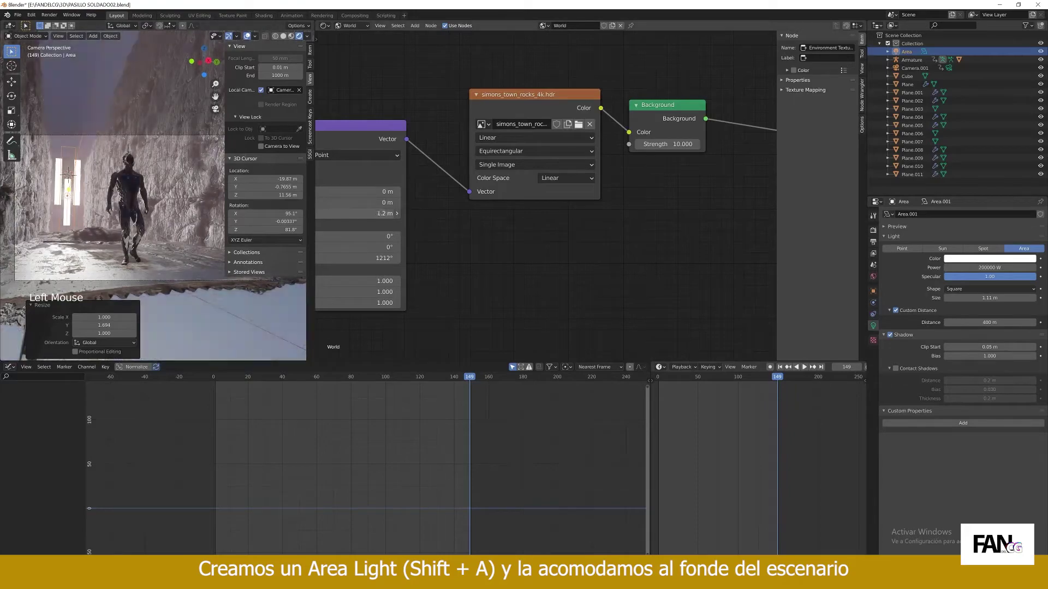
Widen the 3D viewport, play back the animation and stop at frame 138
{"action": "left_click", "coordinate": [515, 244]}
{"action": "left_click_drag", "start_coordinate": [314, 97], "coordinate": [532, 90]}
{"action": "key", "text": "space"}
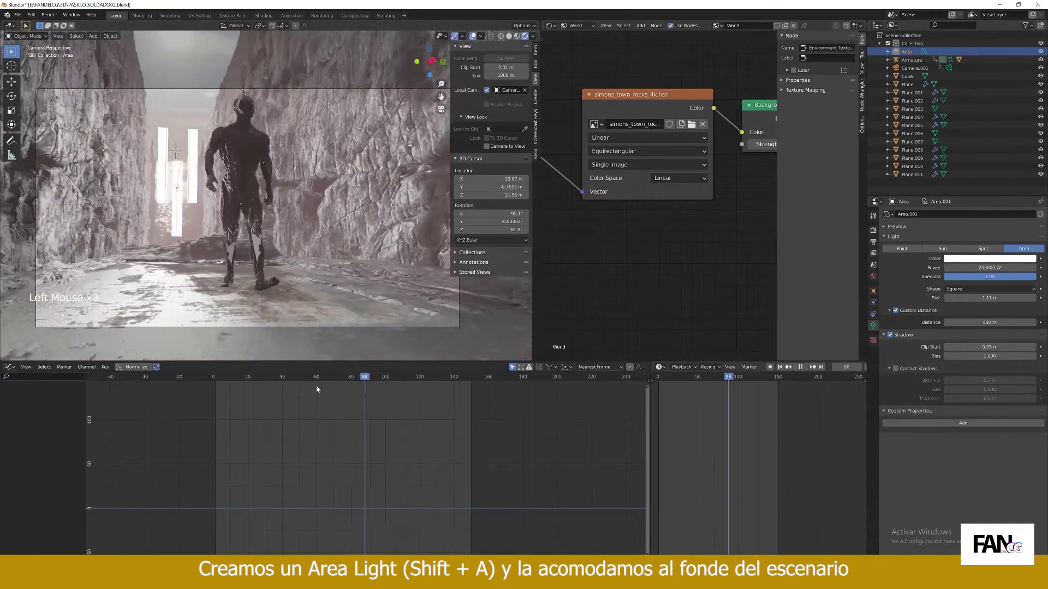
{"action": "left_click_drag", "start_coordinate": [451, 389], "coordinate": [450, 389]}
Switch the shader editor from World to Object and bring up the floor plane's material nodes
{"action": "left_click", "coordinate": [181, 313]}
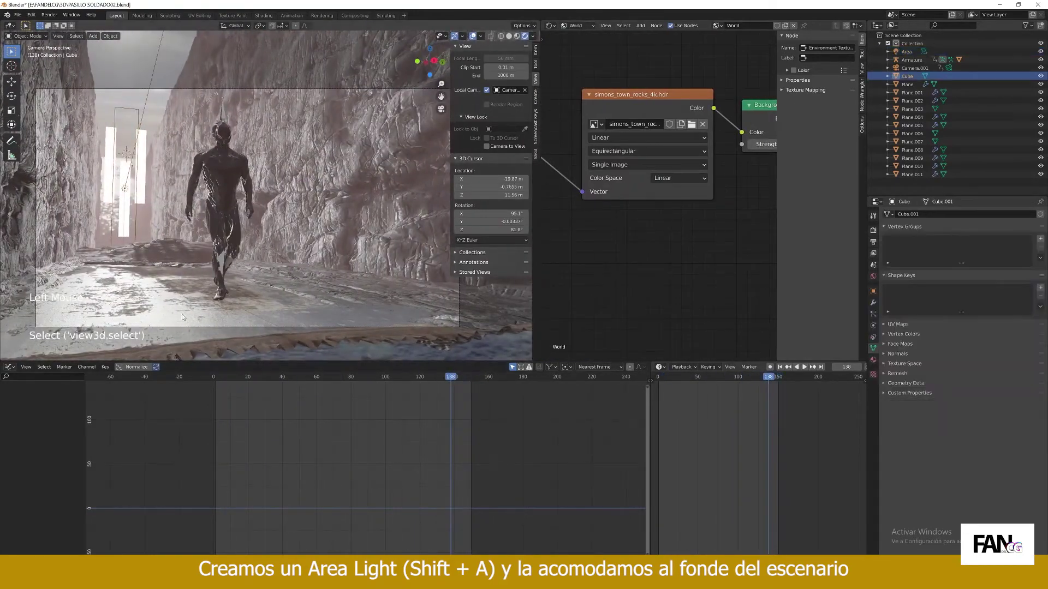
{"action": "left_click", "coordinate": [579, 26]}
{"action": "left_click", "coordinate": [582, 41]}
{"action": "scroll", "coordinate": [620, 246], "scroll_direction": "down", "scroll_amount": 13}
{"action": "middle_click_drag", "start_coordinate": [620, 262], "coordinate": [471, 263]}
{"action": "left_click", "coordinate": [437, 289]}
{"action": "middle_click_drag", "start_coordinate": [655, 218], "coordinate": [756, 200]}
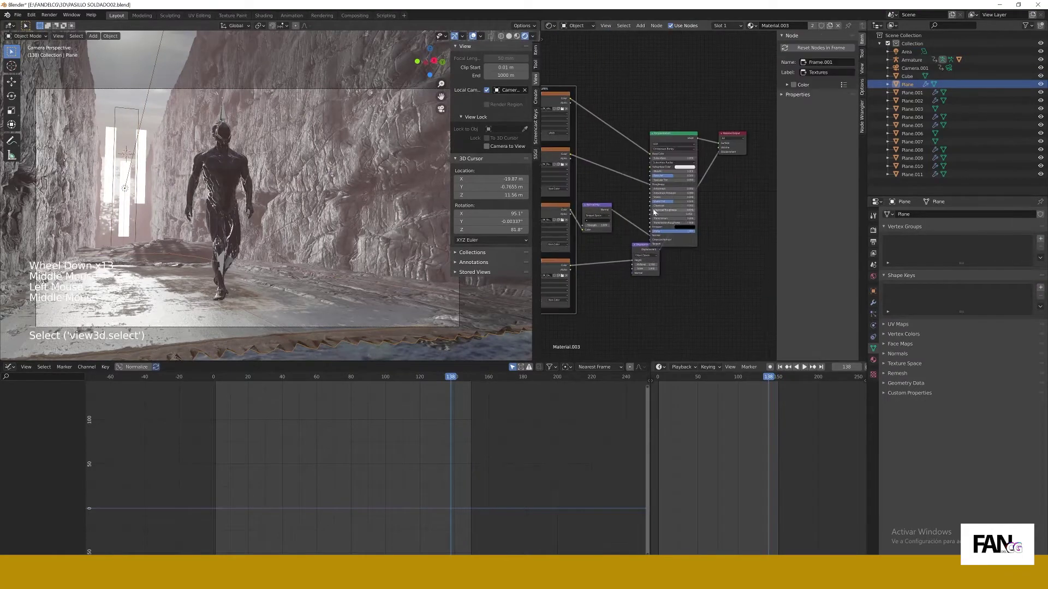
Spread the floor material's shader, output and Displacement nodes away from its texture nodes to make room
{"action": "scroll", "coordinate": [758, 197], "scroll_direction": "down", "scroll_amount": 6}
{"action": "left_click_drag", "start_coordinate": [754, 143], "coordinate": [696, 261]}
{"action": "left_click_drag", "start_coordinate": [708, 159], "coordinate": [743, 160]}
{"action": "left_click", "coordinate": [729, 230]}
{"action": "left_click_drag", "start_coordinate": [729, 231], "coordinate": [730, 253]}
{"action": "scroll", "coordinate": [656, 224], "scroll_direction": "up", "scroll_amount": 2}
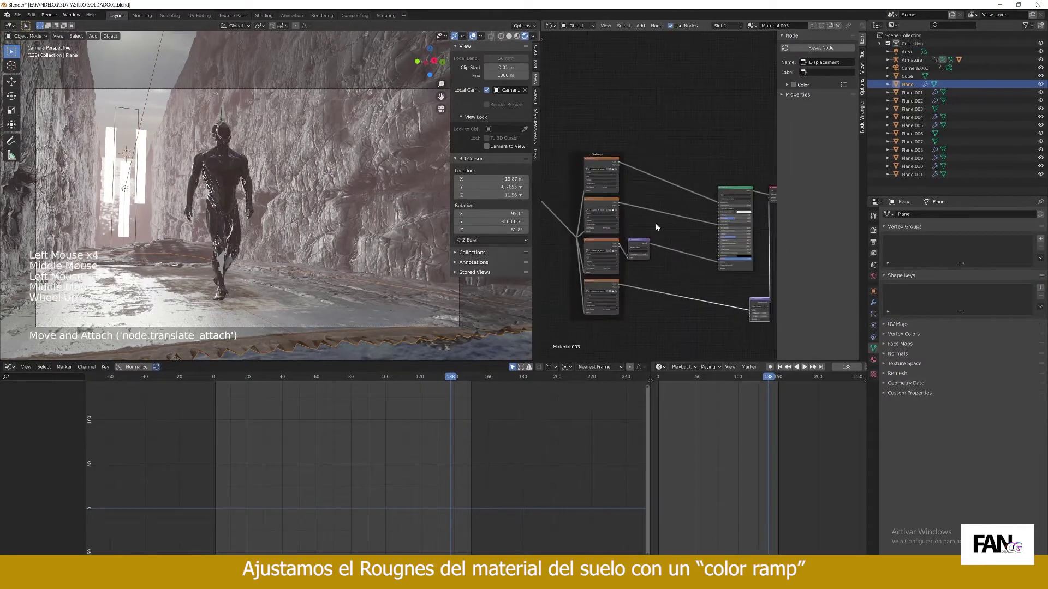
Insert a ColorRamp on the floor material's Roughness link and move its black stop toward the white one
{"action": "key", "text": "shift+a"}
{"action": "type", "text": "ramp"}
{"action": "key", "text": "Return"}
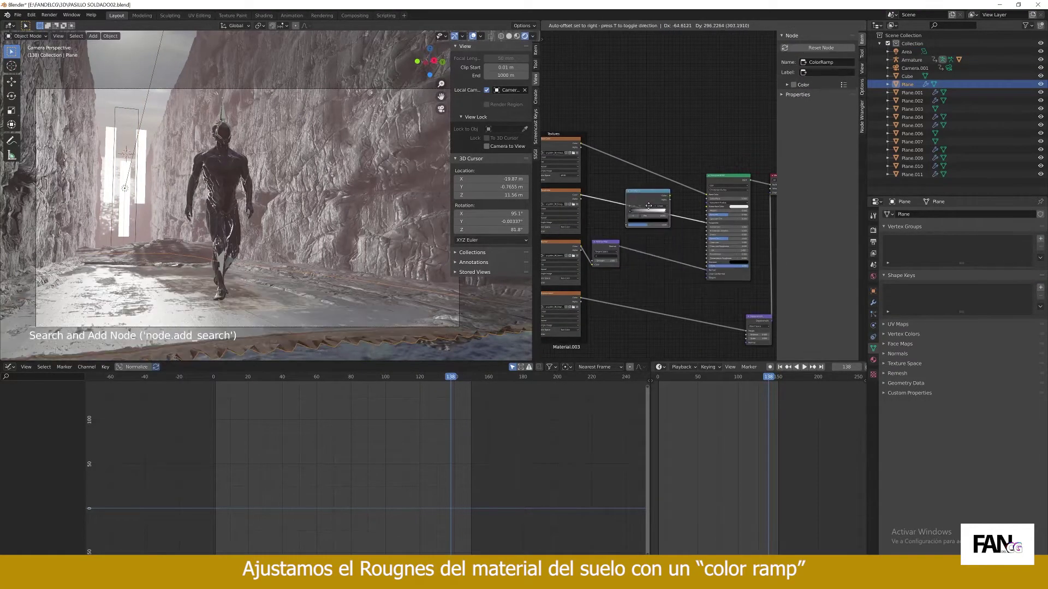
{"action": "left_click_drag", "start_coordinate": [631, 216], "coordinate": [654, 216]}
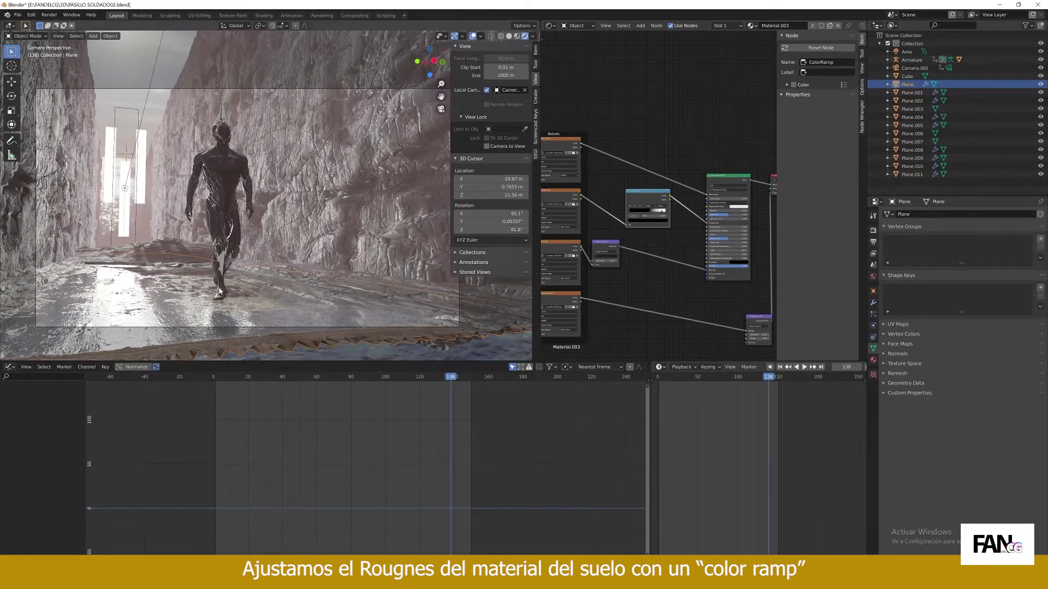
Play the animation through the camera to check the lighting and the floor's reflections
{"action": "left_click", "coordinate": [129, 99]}
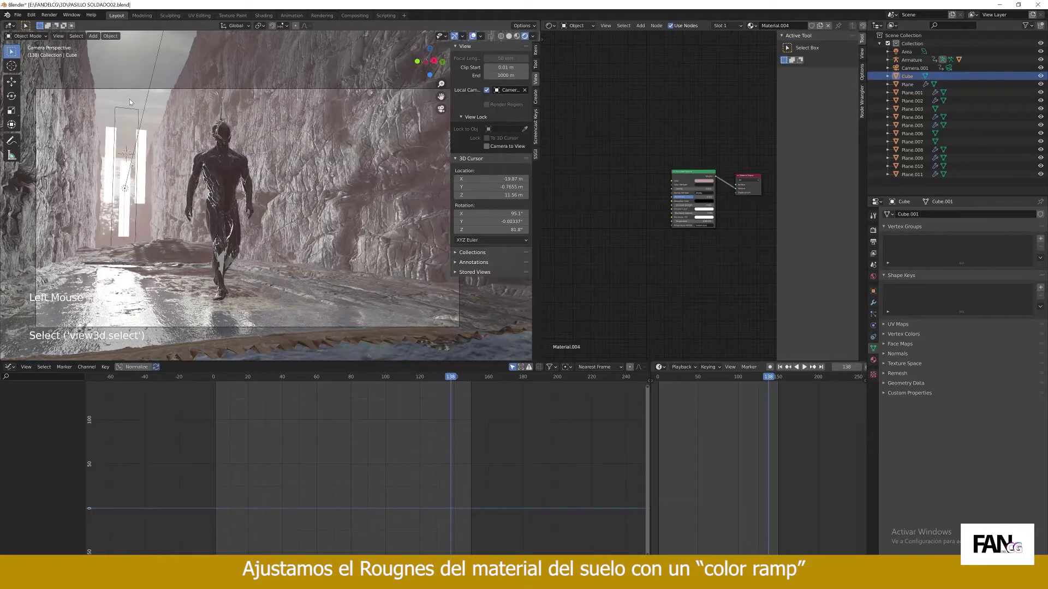
{"action": "key", "text": "space"}
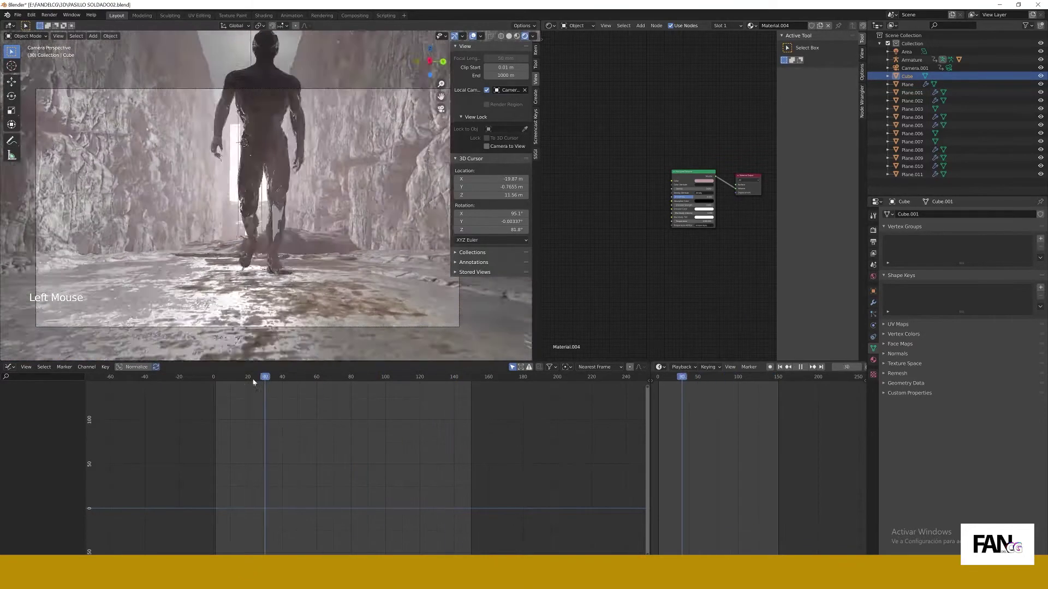
{"action": "key", "text": "space"}
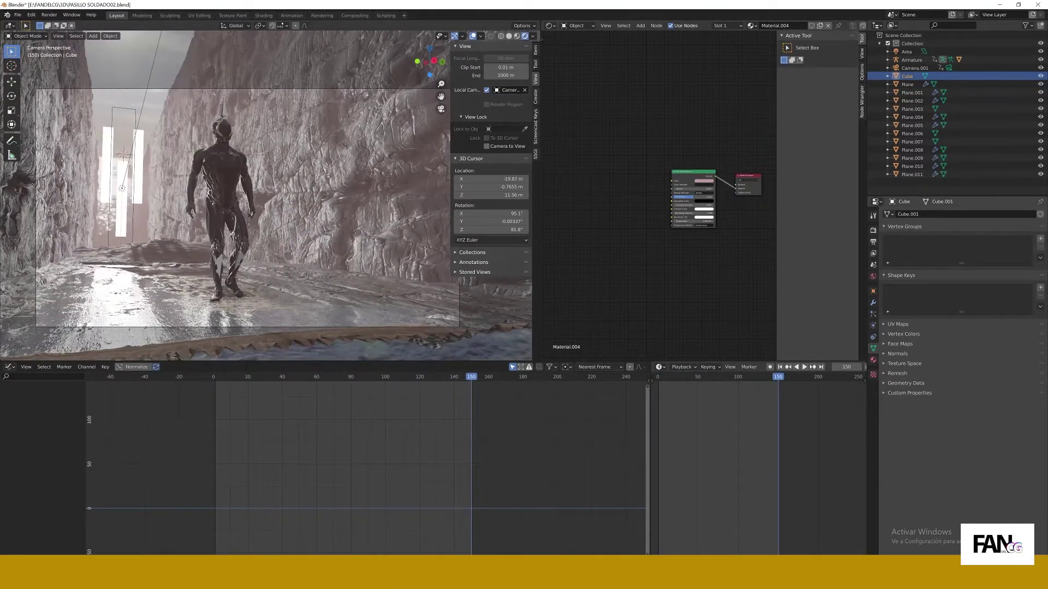
{"action": "key", "text": "space"}
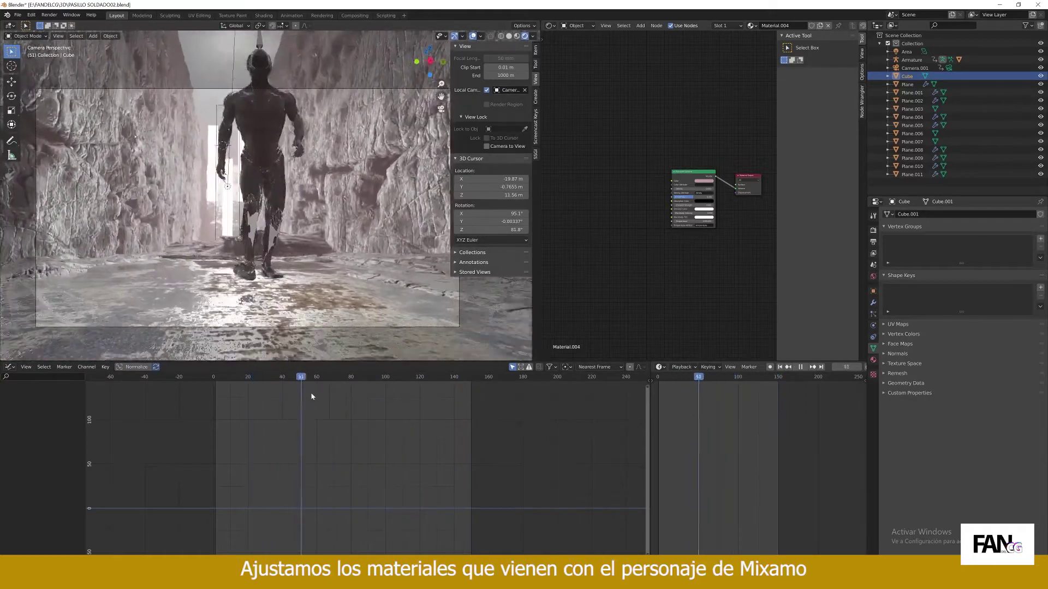
{"action": "key", "text": "Escape"}
Select the character and insert a ColorRamp node on the Roughness link of its Ch44_Body material
{"action": "left_click", "coordinate": [221, 178]}
{"action": "scroll", "coordinate": [704, 306], "scroll_direction": "down", "scroll_amount": 4}
{"action": "middle_click_drag", "start_coordinate": [704, 311], "coordinate": [750, 303]}
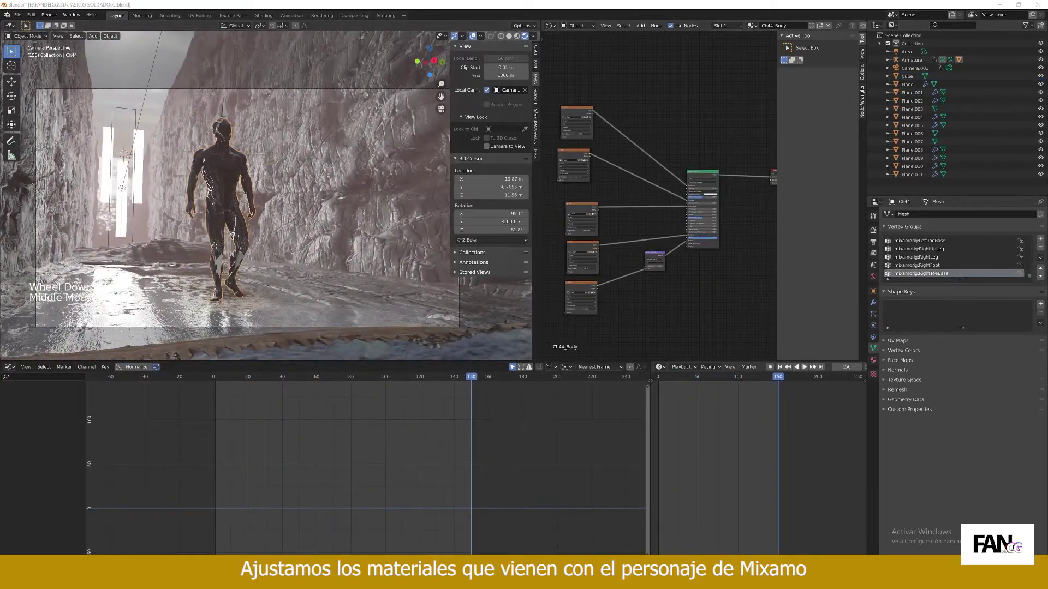
{"action": "scroll", "coordinate": [675, 198], "scroll_direction": "up", "scroll_amount": 2}
{"action": "left_click", "coordinate": [676, 197]}
{"action": "key", "text": "shift+a"}
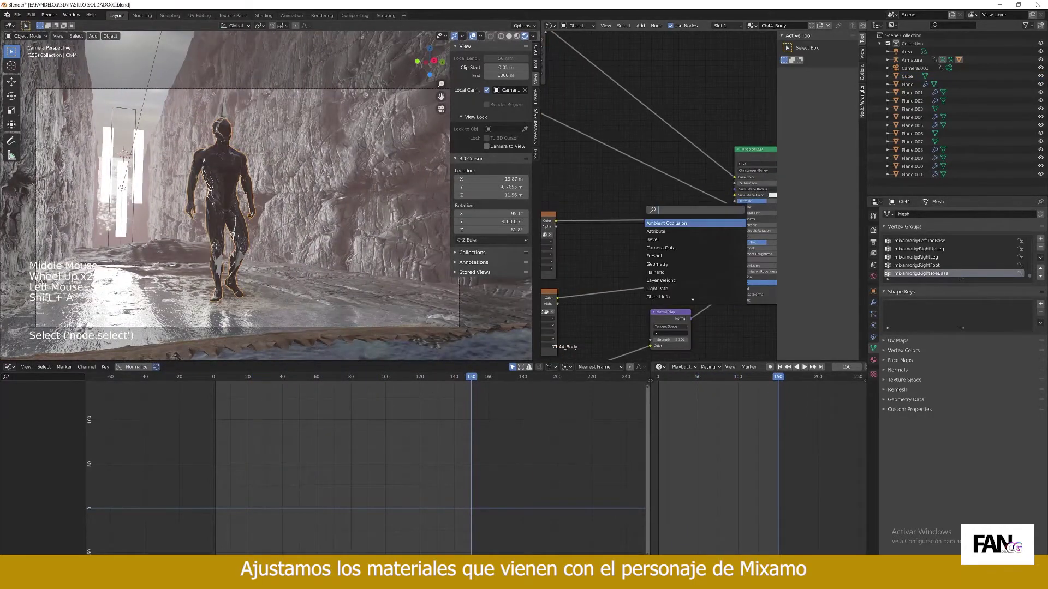
{"action": "type", "text": "ramp"}
{"action": "key", "text": "Return"}
{"action": "left_click", "coordinate": [657, 229]}
Move the black stop of the character's roughness ColorRamp slightly toward white while viewing the body up close
{"action": "scroll", "coordinate": [195, 208], "scroll_direction": "up", "scroll_amount": 6}
{"action": "key", "text": "KP_Decimal"}
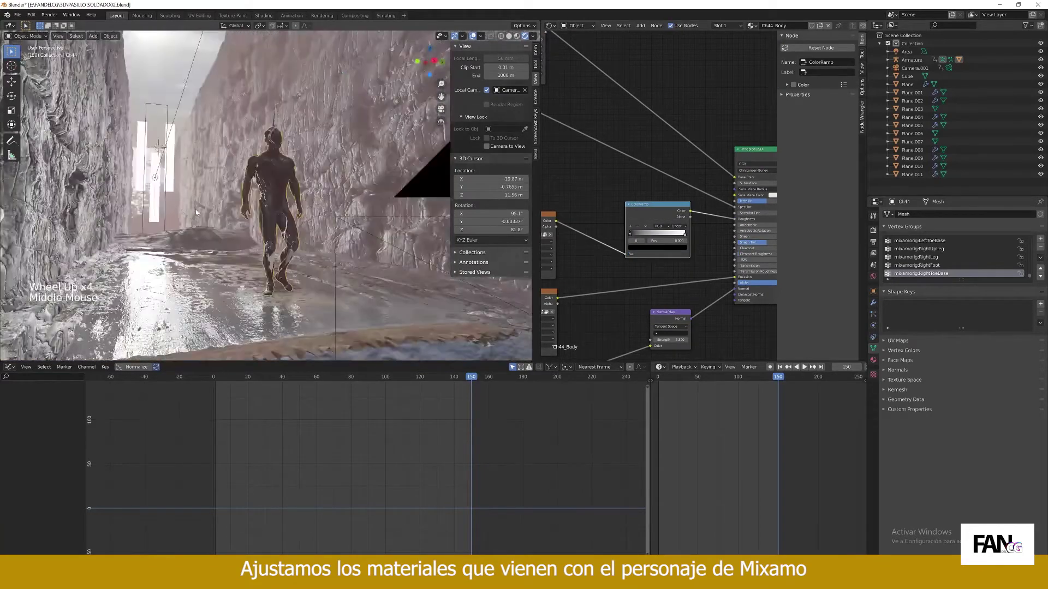
{"action": "scroll", "coordinate": [266, 174], "scroll_direction": "up", "scroll_amount": 4}
{"action": "scroll", "coordinate": [254, 191], "scroll_direction": "down", "scroll_amount": 1}
{"action": "middle_click_drag", "start_coordinate": [265, 171], "coordinate": [245, 184]}
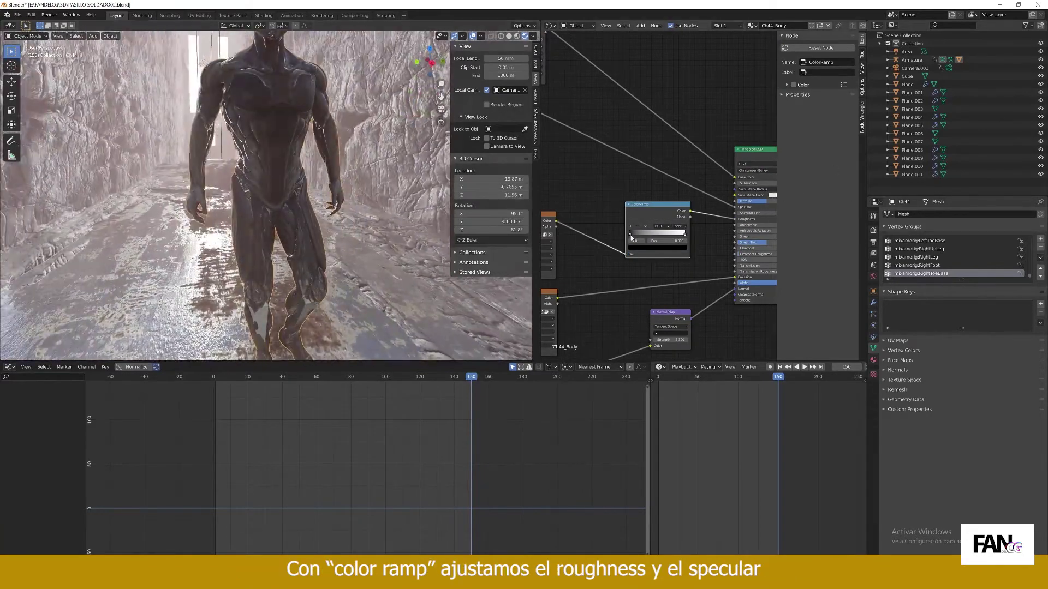
{"action": "middle_click_drag", "start_coordinate": [665, 263], "coordinate": [659, 196]}
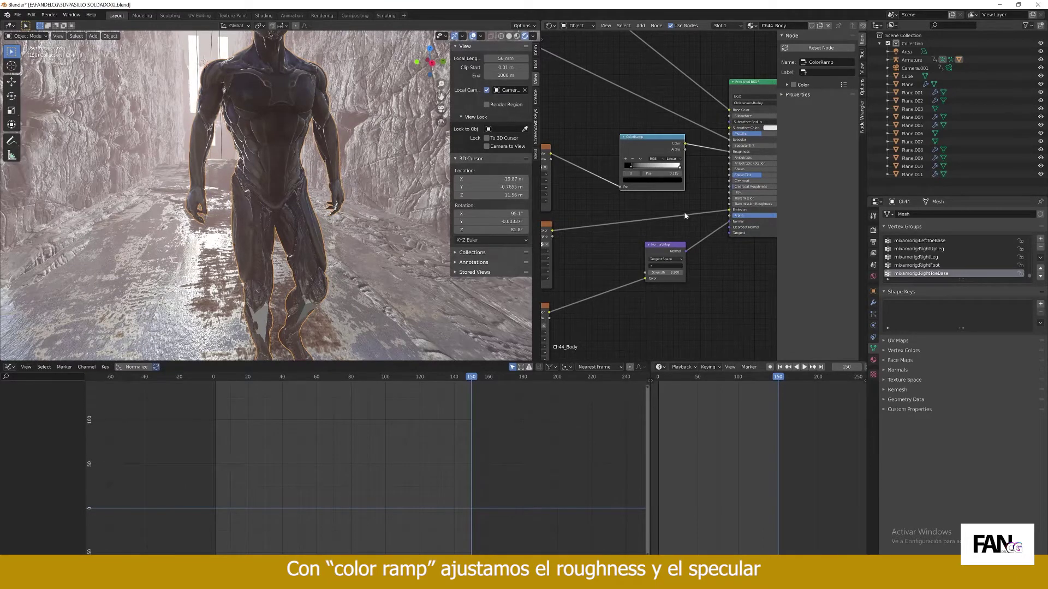
Insert a copy of the ColorRamp on the Ch44_Body material's Specular link and move its black stop to adjust the specular contrast
{"action": "middle_click_drag", "start_coordinate": [685, 216], "coordinate": [688, 255]}
{"action": "key", "text": "ctrl+v"}
{"action": "left_click_drag", "start_coordinate": [671, 143], "coordinate": [684, 164]}
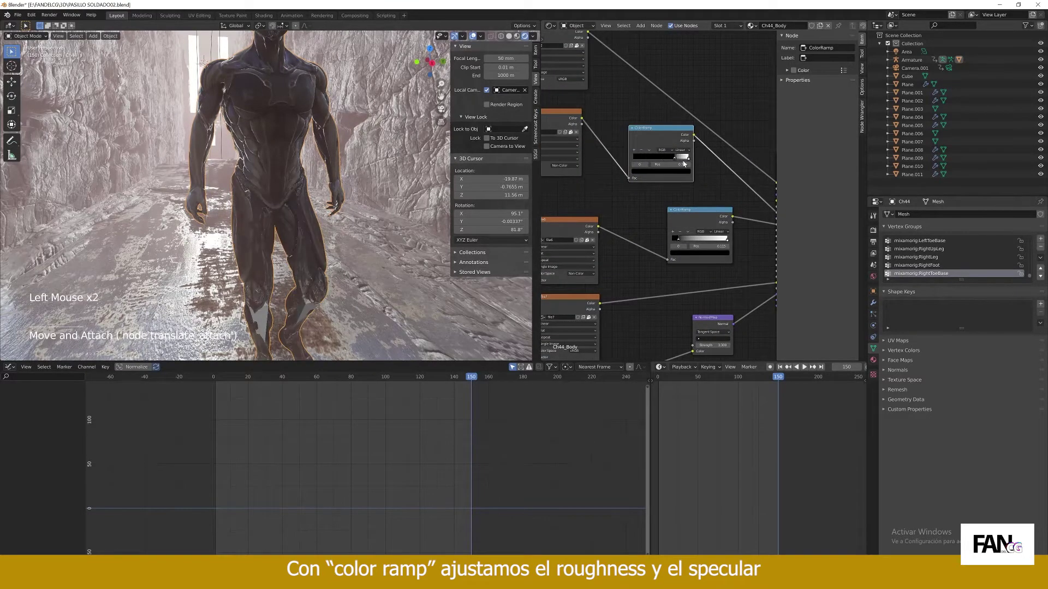
{"action": "left_click_drag", "start_coordinate": [605, 162], "coordinate": [616, 162]}
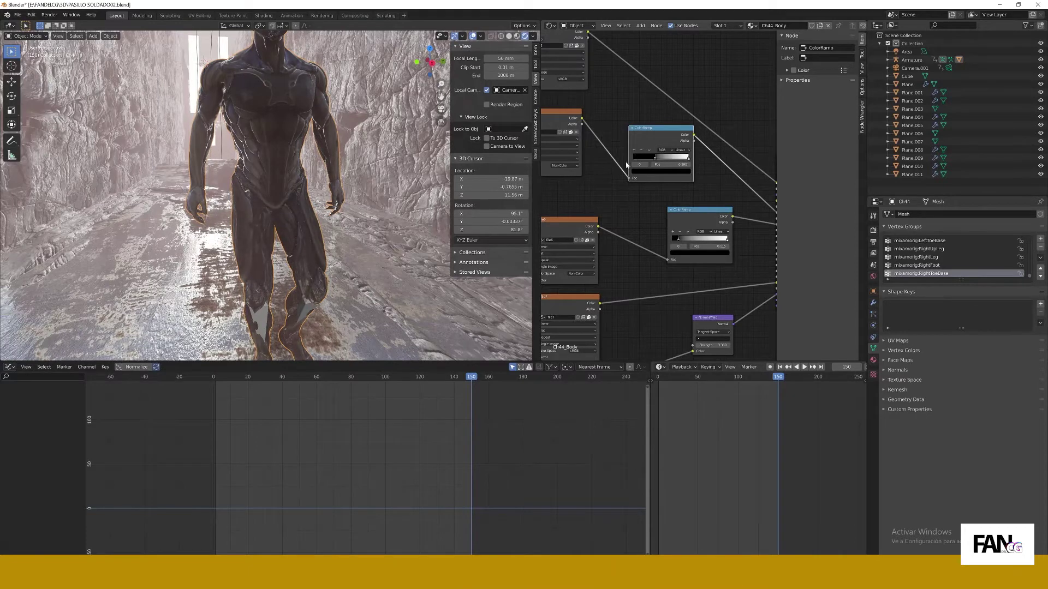
{"action": "middle_click_drag", "start_coordinate": [377, 213], "coordinate": [410, 184]}
{"action": "scroll", "coordinate": [709, 289], "scroll_direction": "down", "scroll_amount": 6}
Move the Normal Map node and its image texture lower to make room around the emission texture's link
{"action": "middle_click_drag", "start_coordinate": [710, 289], "coordinate": [628, 161]}
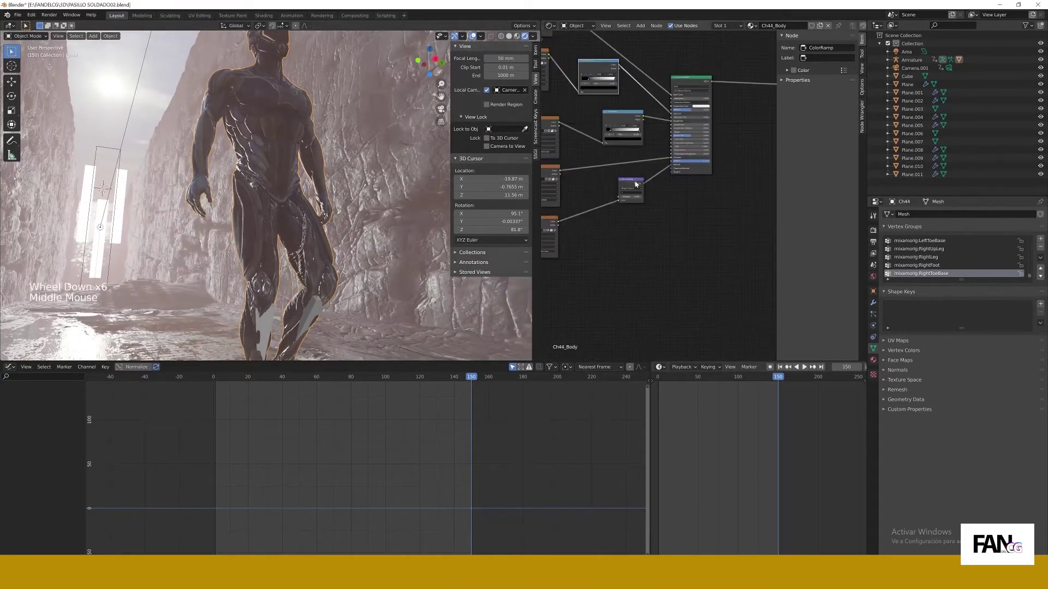
{"action": "left_click_drag", "start_coordinate": [630, 179], "coordinate": [658, 222]}
{"action": "middle_click_drag", "start_coordinate": [662, 198], "coordinate": [741, 185]}
{"action": "scroll", "coordinate": [741, 186], "scroll_direction": "up", "scroll_amount": 4}
{"action": "left_click_drag", "start_coordinate": [734, 215], "coordinate": [718, 206]}
{"action": "left_click_drag", "start_coordinate": [579, 210], "coordinate": [585, 232]}
{"action": "middle_click_drag", "start_coordinate": [683, 207], "coordinate": [636, 273]}
{"action": "scroll", "coordinate": [623, 232], "scroll_direction": "down", "scroll_amount": 4}
{"action": "middle_click_drag", "start_coordinate": [723, 195], "coordinate": [703, 219]}
{"action": "scroll", "coordinate": [704, 219], "scroll_direction": "up", "scroll_amount": 2}
{"action": "middle_click_drag", "start_coordinate": [606, 247], "coordinate": [652, 230]}
{"action": "scroll", "coordinate": [652, 230], "scroll_direction": "up", "scroll_amount": 1}
Add a MixRGB node beside the emission image texture
{"action": "key", "text": "shift+a"}
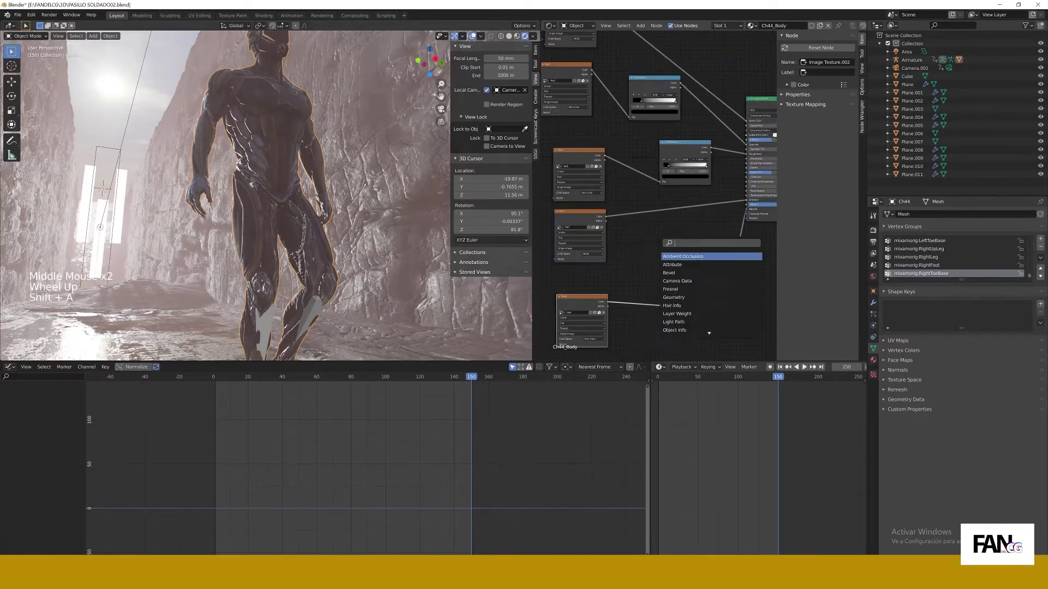
{"action": "key", "text": "Return"}
{"action": "left_click", "coordinate": [620, 220]}
Enlarge the viewport and node editor, and join the graph editor area with the timeline into one full-width timeline
{"action": "left_click_drag", "start_coordinate": [536, 266], "coordinate": [445, 295]}
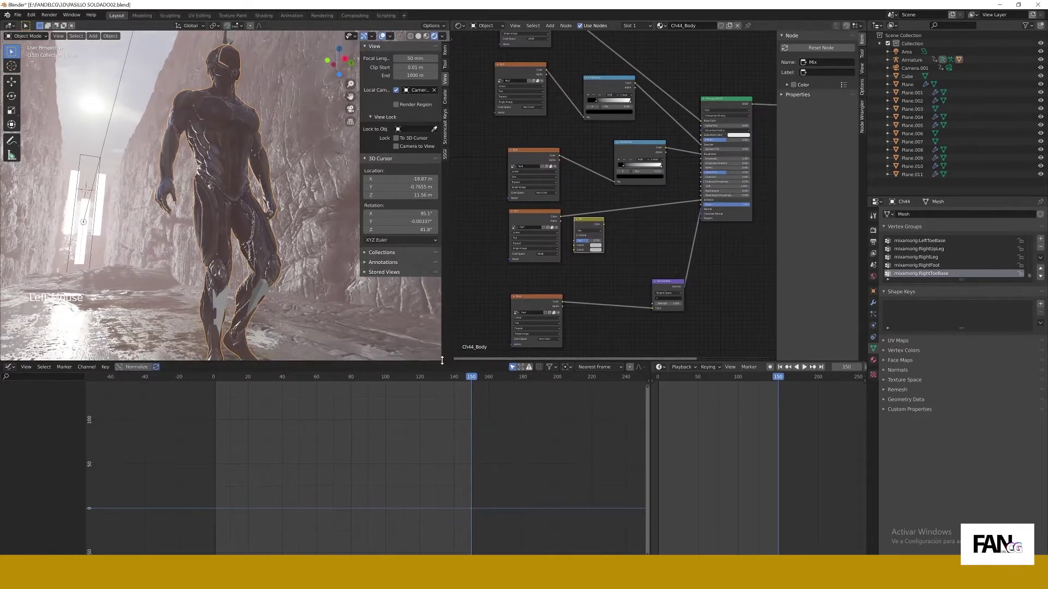
{"action": "left_click_drag", "start_coordinate": [441, 361], "coordinate": [410, 485]}
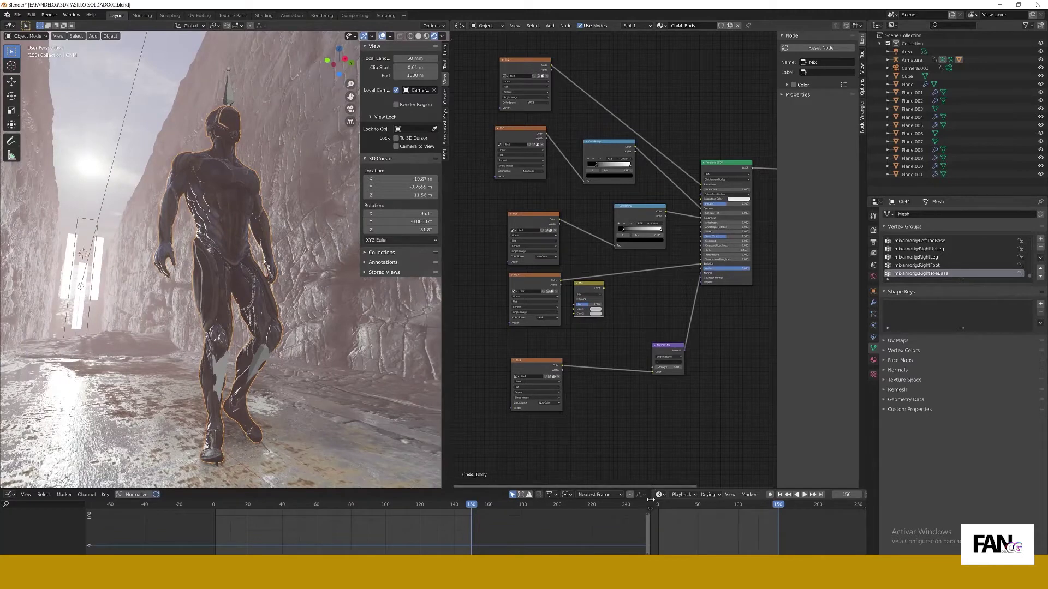
{"action": "right_click", "coordinate": [650, 500]}
{"action": "left_click", "coordinate": [654, 521]}
{"action": "left_click", "coordinate": [613, 516]}
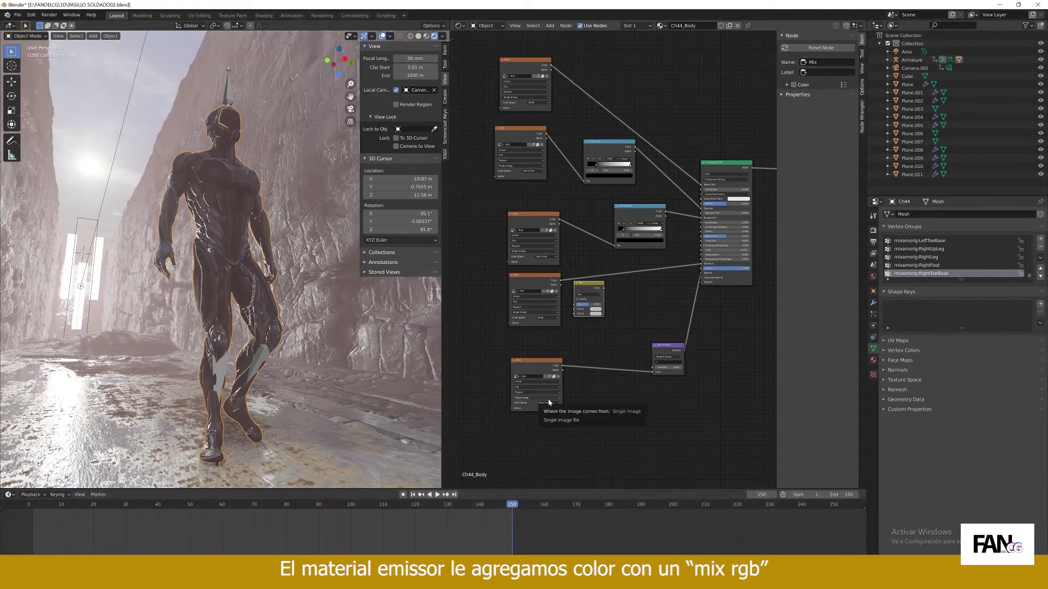
Insert the MixRGB node on the Emission link and move the emission texture farther from it
{"action": "scroll", "coordinate": [726, 420], "scroll_direction": "up", "scroll_amount": 3}
{"action": "middle_click_drag", "start_coordinate": [727, 421], "coordinate": [740, 448]}
{"action": "left_click_drag", "start_coordinate": [592, 317], "coordinate": [618, 303]}
{"action": "left_click_drag", "start_coordinate": [620, 302], "coordinate": [646, 296]}
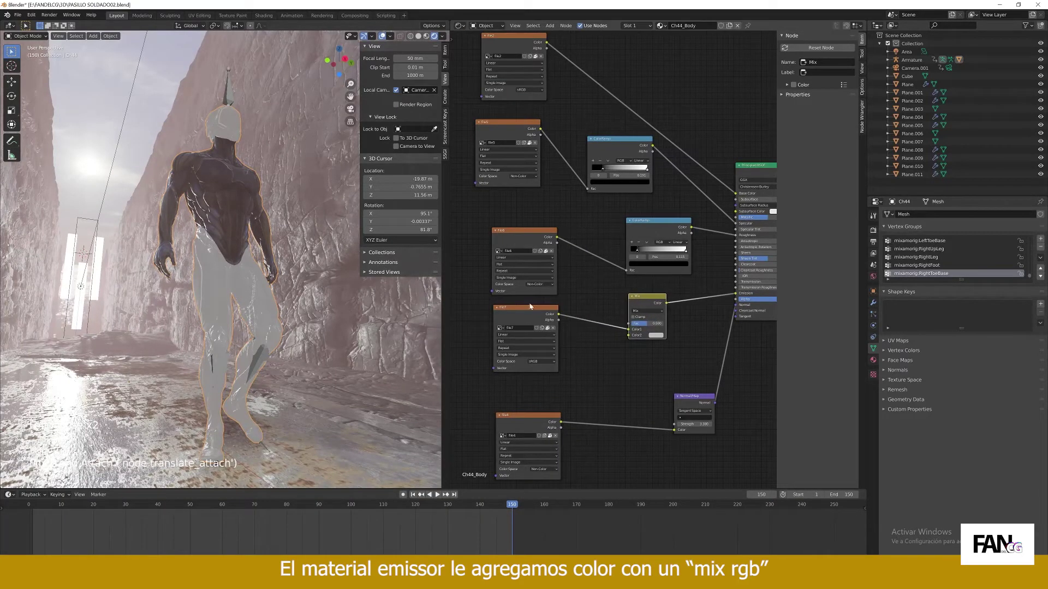
{"action": "left_click_drag", "start_coordinate": [530, 307], "coordinate": [494, 323]}
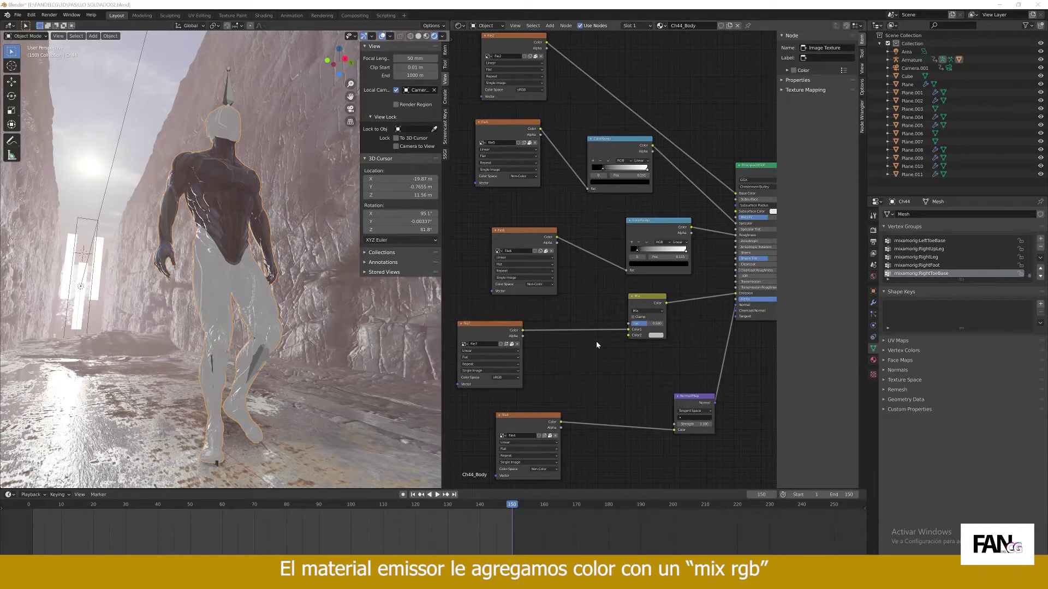
Add a ColorRamp fed by the emission texture's color and connect its output to the MixRGB node's Color2
{"action": "key", "text": "shift+a"}
{"action": "left_click", "coordinate": [590, 364]}
{"action": "type", "text": "c"}
{"action": "left_click", "coordinate": [593, 386]}
{"action": "left_click", "coordinate": [550, 362]}
{"action": "left_click_drag", "start_coordinate": [523, 330], "coordinate": [552, 393]}
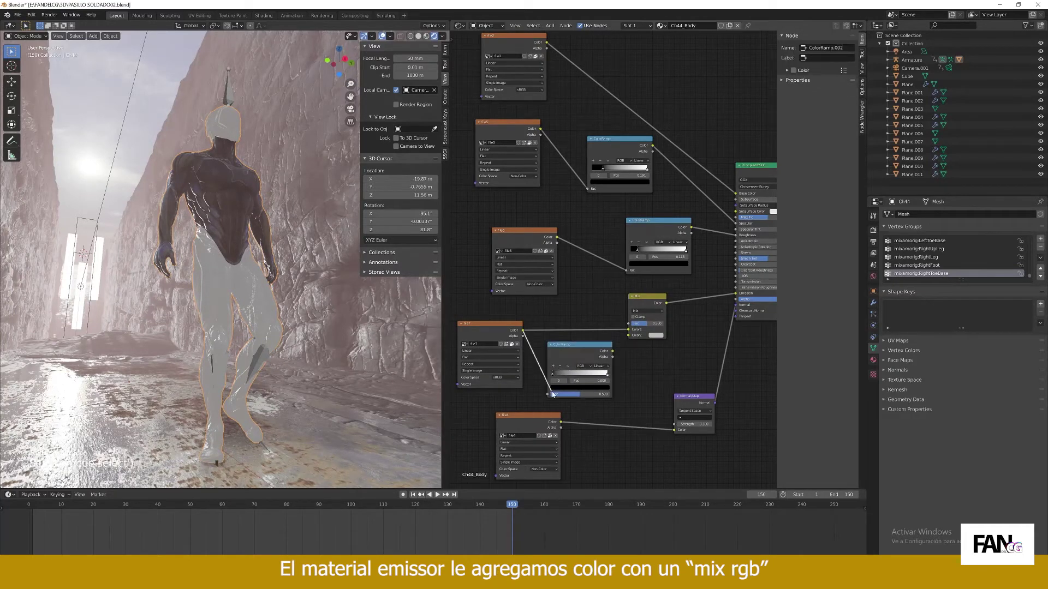
{"action": "left_click_drag", "start_coordinate": [621, 343], "coordinate": [628, 335]}
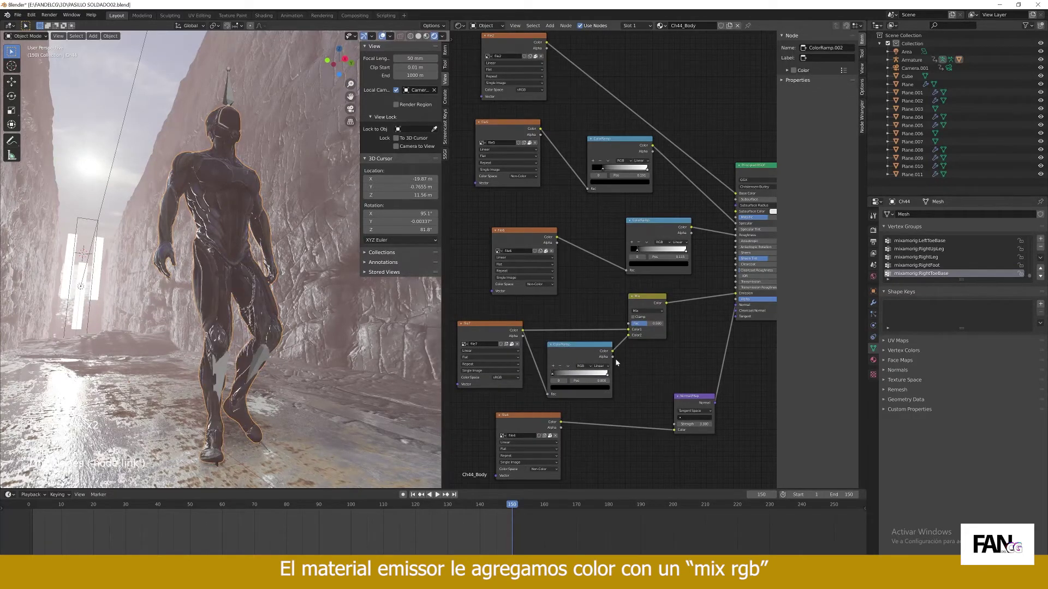
Change the white stop of the emission ColorRamp to orange
{"action": "left_click", "coordinate": [592, 388]}
{"action": "left_click", "coordinate": [560, 350]}
{"action": "scroll", "coordinate": [240, 163], "scroll_direction": "up", "scroll_amount": 3}
{"action": "middle_click_drag", "start_coordinate": [235, 59], "coordinate": [234, 87]}
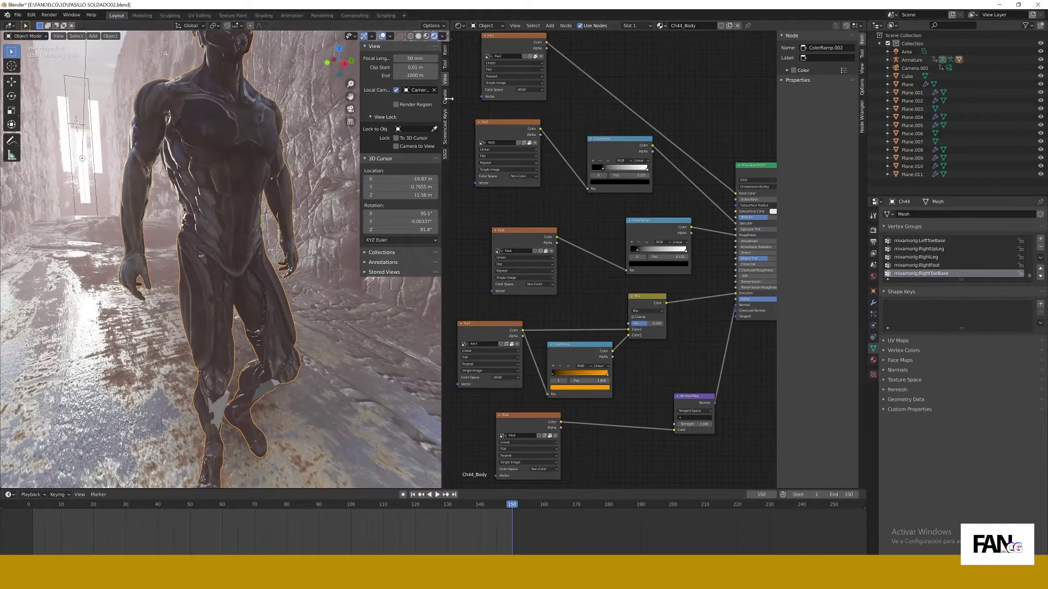
Enable the Screencast Keys display and frame the character's head and chest up close
{"action": "left_click", "coordinate": [445, 127]}
{"action": "left_click", "coordinate": [371, 46]}
{"action": "scroll", "coordinate": [241, 284], "scroll_direction": "up", "scroll_amount": 3}
{"action": "middle_click_drag", "start_coordinate": [256, 131], "coordinate": [254, 286], "text": "shift"}
Lighten the emission ColorRamp's orange stop and move it toward the black stop
{"action": "left_click_drag", "start_coordinate": [610, 380], "coordinate": [610, 382]}
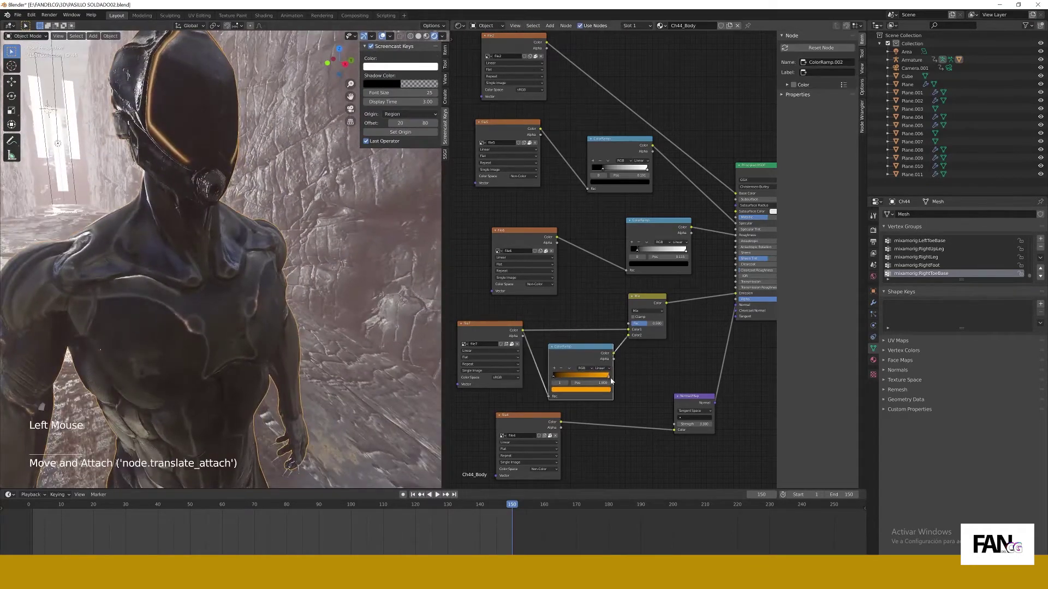
{"action": "left_click_drag", "start_coordinate": [585, 345], "coordinate": [564, 345]}
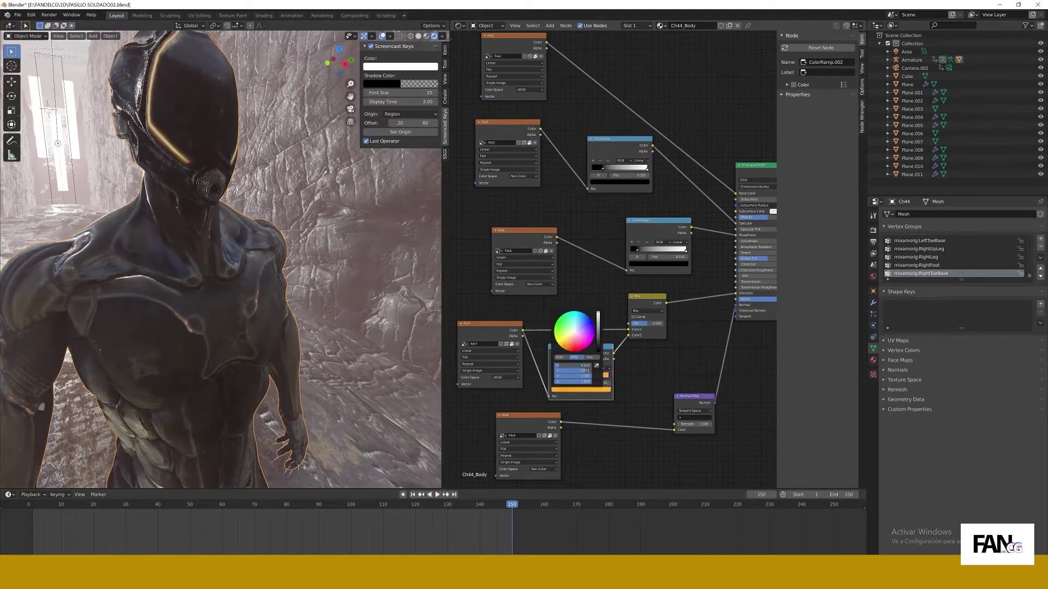
{"action": "left_click", "coordinate": [573, 378]}
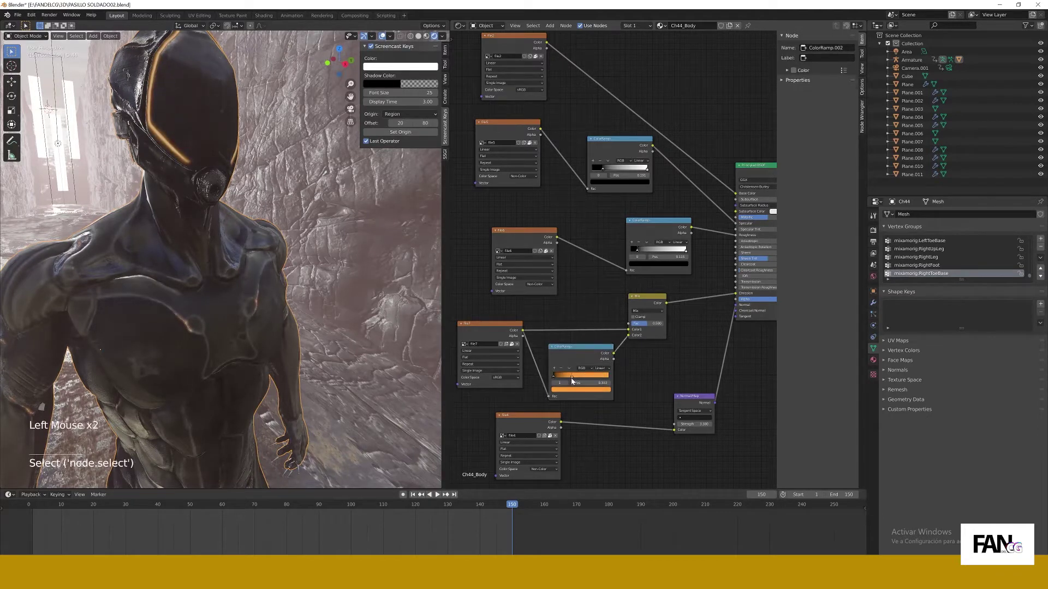
Raise the factor of the emission MixRGB node to its maximum
{"action": "scroll", "coordinate": [572, 381], "scroll_direction": "down", "scroll_amount": 4}
{"action": "middle_click_drag", "start_coordinate": [655, 330], "coordinate": [606, 346]}
{"action": "left_click_drag", "start_coordinate": [593, 322], "coordinate": [597, 322]}
Move the normal image texture and the Normal Map node lower, and widen the node editor
{"action": "scroll", "coordinate": [599, 339], "scroll_direction": "down", "scroll_amount": 6}
{"action": "middle_click_drag", "start_coordinate": [641, 366], "coordinate": [599, 339]}
{"action": "scroll", "coordinate": [599, 339], "scroll_direction": "up", "scroll_amount": 2}
{"action": "left_click_drag", "start_coordinate": [491, 334], "coordinate": [498, 369]}
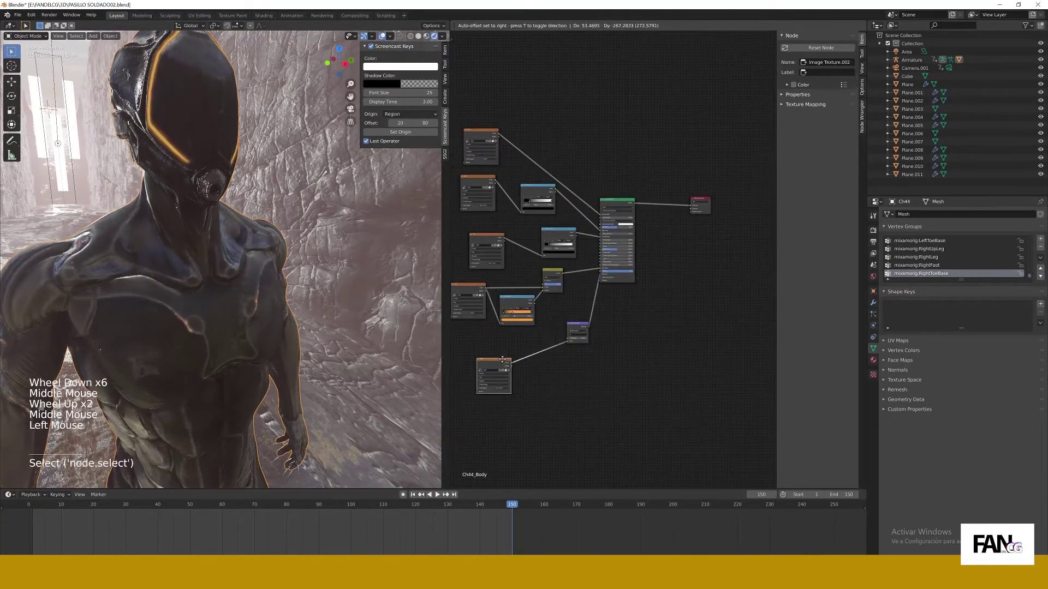
{"action": "left_click_drag", "start_coordinate": [577, 323], "coordinate": [570, 336]}
{"action": "left_click", "coordinate": [663, 287]}
{"action": "middle_click_drag", "start_coordinate": [657, 295], "coordinate": [748, 287]}
{"action": "scroll", "coordinate": [655, 289], "scroll_direction": "up", "scroll_amount": 5}
{"action": "left_click_drag", "start_coordinate": [449, 265], "coordinate": [367, 281]}
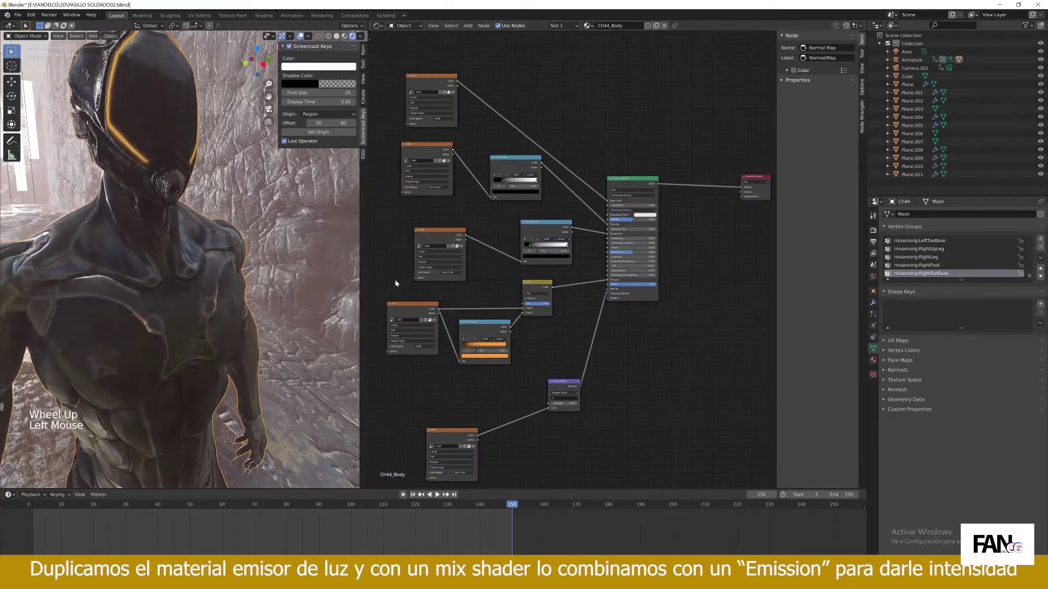
Add a Mix Shader node and insert it between the Principled BSDF and the Material Output
{"action": "scroll", "coordinate": [676, 308], "scroll_direction": "up", "scroll_amount": 2}
{"action": "middle_click_drag", "start_coordinate": [680, 308], "coordinate": [678, 342]}
{"action": "left_click", "coordinate": [682, 336]}
{"action": "key", "text": "shift+a"}
{"action": "left_click", "coordinate": [706, 319]}
{"action": "type", "text": "mix"}
{"action": "key", "text": "Return"}
{"action": "left_click", "coordinate": [710, 275]}
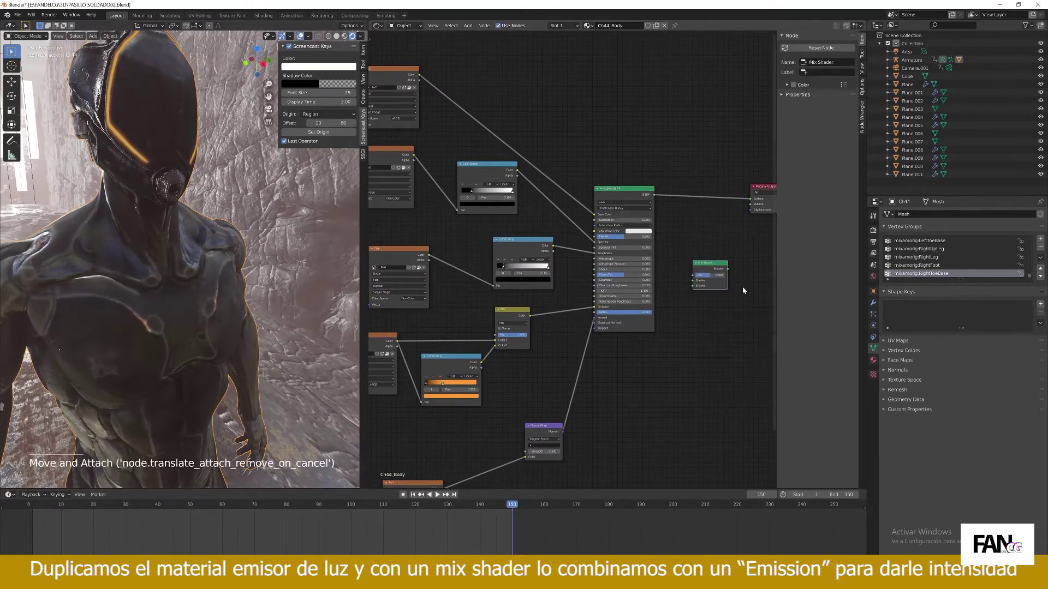
{"action": "scroll", "coordinate": [743, 289], "scroll_direction": "up", "scroll_amount": 6}
{"action": "middle_click_drag", "start_coordinate": [744, 290], "coordinate": [632, 322]}
{"action": "left_click_drag", "start_coordinate": [579, 284], "coordinate": [585, 158]}
{"action": "scroll", "coordinate": [567, 262], "scroll_direction": "down", "scroll_amount": 5}
{"action": "middle_click_drag", "start_coordinate": [564, 268], "coordinate": [611, 204]}
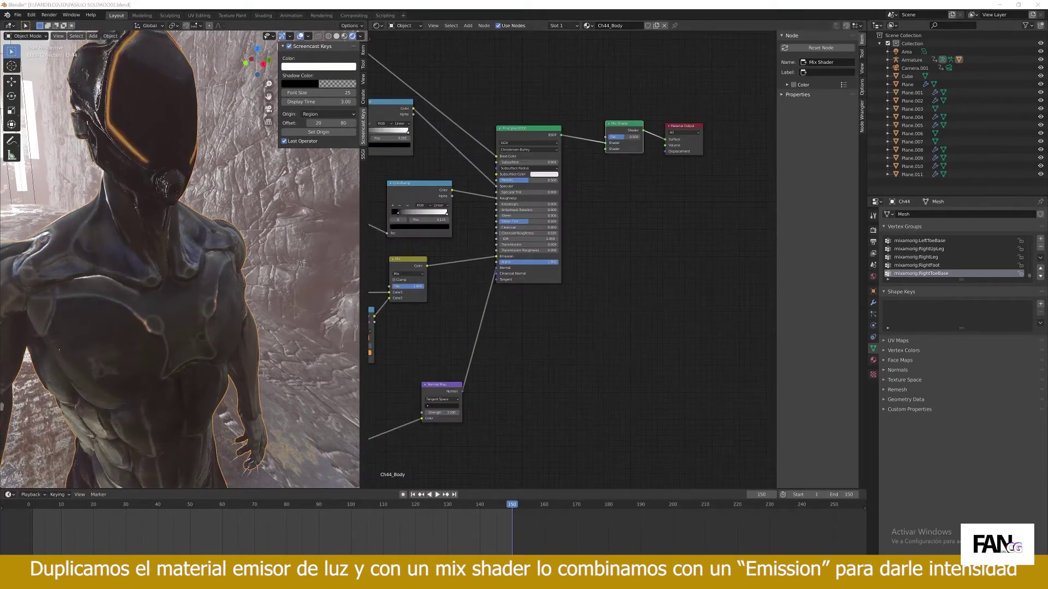
Duplicate the emission image texture node and place the copy below the Principled BSDF
{"action": "scroll", "coordinate": [428, 368], "scroll_direction": "down", "scroll_amount": 6}
{"action": "middle_click_drag", "start_coordinate": [428, 367], "coordinate": [468, 347]}
{"action": "left_click", "coordinate": [414, 262]}
{"action": "key", "text": "ctrl+c"}
{"action": "left_click", "coordinate": [402, 258]}
{"action": "key", "text": "ctrl+v"}
{"action": "left_click_drag", "start_coordinate": [402, 258], "coordinate": [580, 306]}
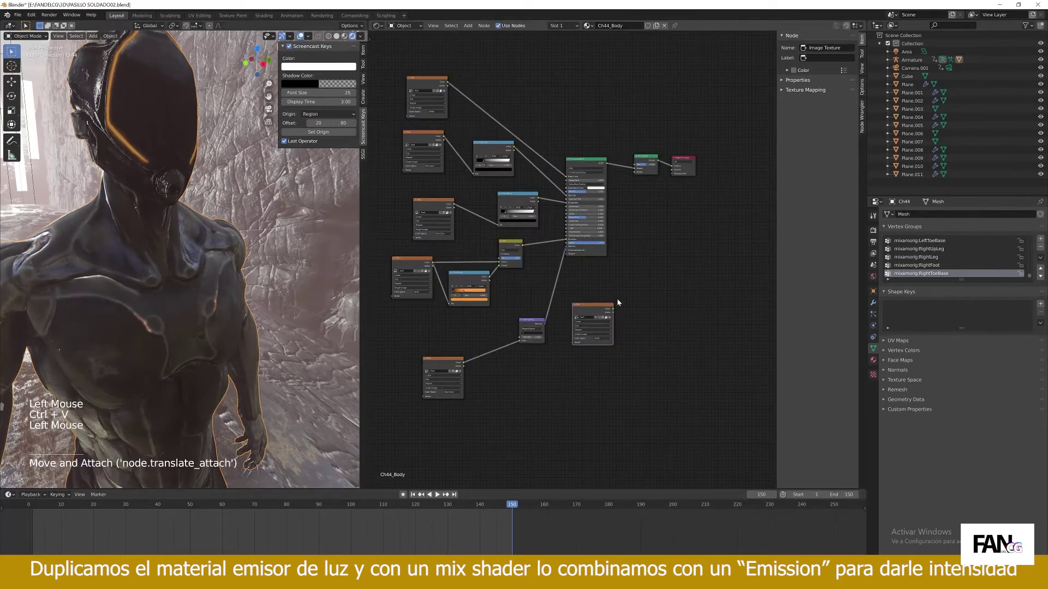
{"action": "scroll", "coordinate": [622, 307], "scroll_direction": "up", "scroll_amount": 2}
{"action": "middle_click_drag", "start_coordinate": [623, 309], "coordinate": [615, 318]}
{"action": "scroll", "coordinate": [615, 319], "scroll_direction": "up", "scroll_amount": 2}
{"action": "left_click", "coordinate": [538, 354]}
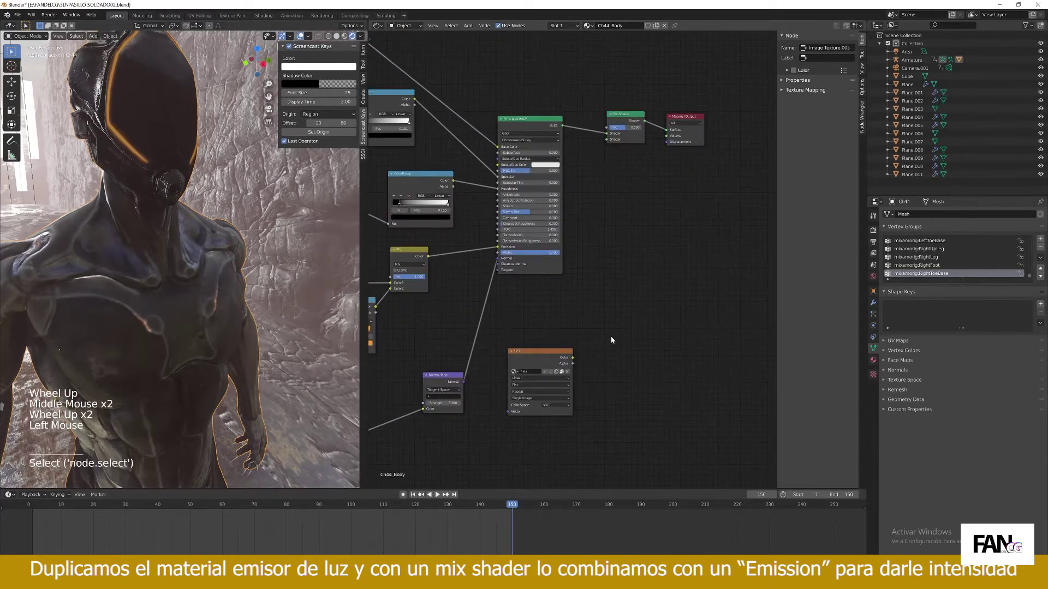
Add an Emission shader, feed it the duplicated texture's color and connect it to the Mix Shader's second input
{"action": "key", "text": "shift+a"}
{"action": "type", "text": "Emi"}
{"action": "key", "text": "Return"}
{"action": "left_click", "coordinate": [622, 346]}
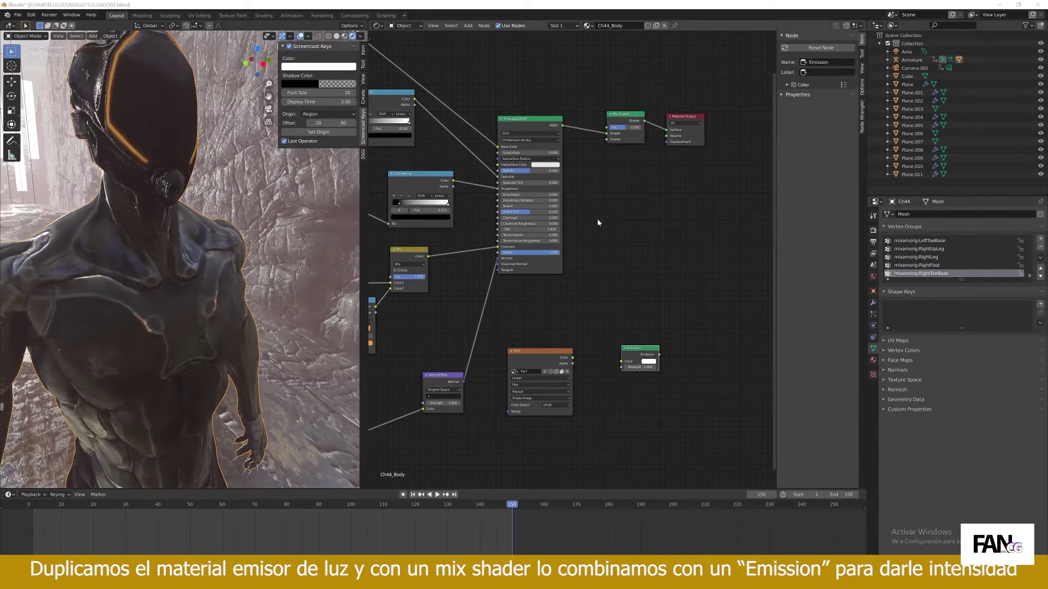
{"action": "left_click_drag", "start_coordinate": [573, 358], "coordinate": [601, 367]}
{"action": "left_click_drag", "start_coordinate": [662, 292], "coordinate": [606, 140]}
Spread the duplicated texture and Emission nodes apart and insert a MixRGB node on the link between them
{"action": "middle_click_drag", "start_coordinate": [613, 402], "coordinate": [641, 341]}
{"action": "left_click_drag", "start_coordinate": [584, 292], "coordinate": [578, 304]}
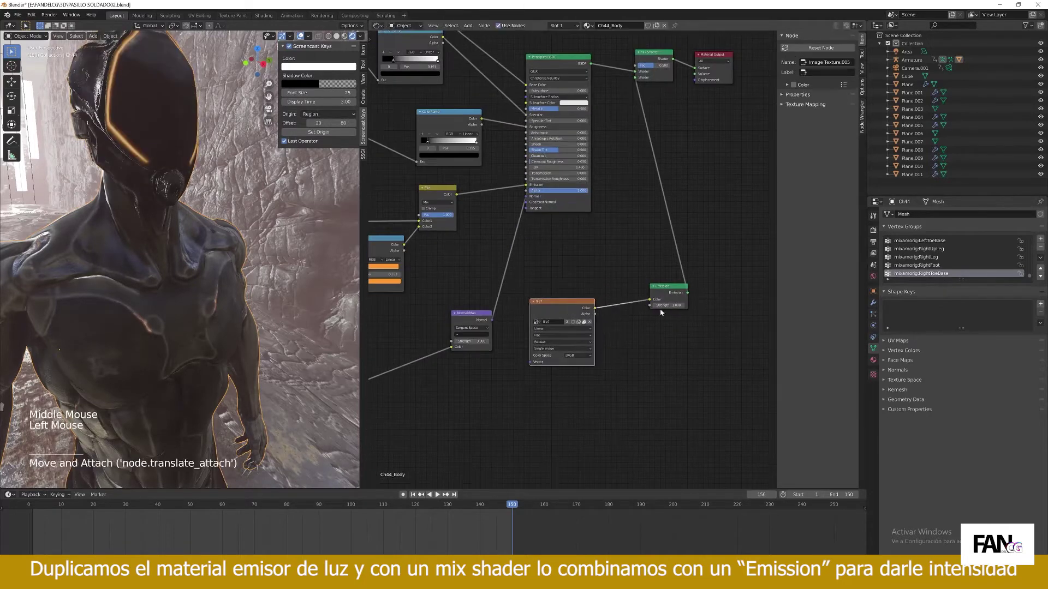
{"action": "left_click_drag", "start_coordinate": [664, 288], "coordinate": [669, 312]}
{"action": "left_click_drag", "start_coordinate": [639, 283], "coordinate": [632, 294]}
{"action": "key", "text": "shift+a"}
{"action": "left_click", "coordinate": [631, 294]}
{"action": "type", "text": "MIX"}
{"action": "left_click", "coordinate": [642, 314]}
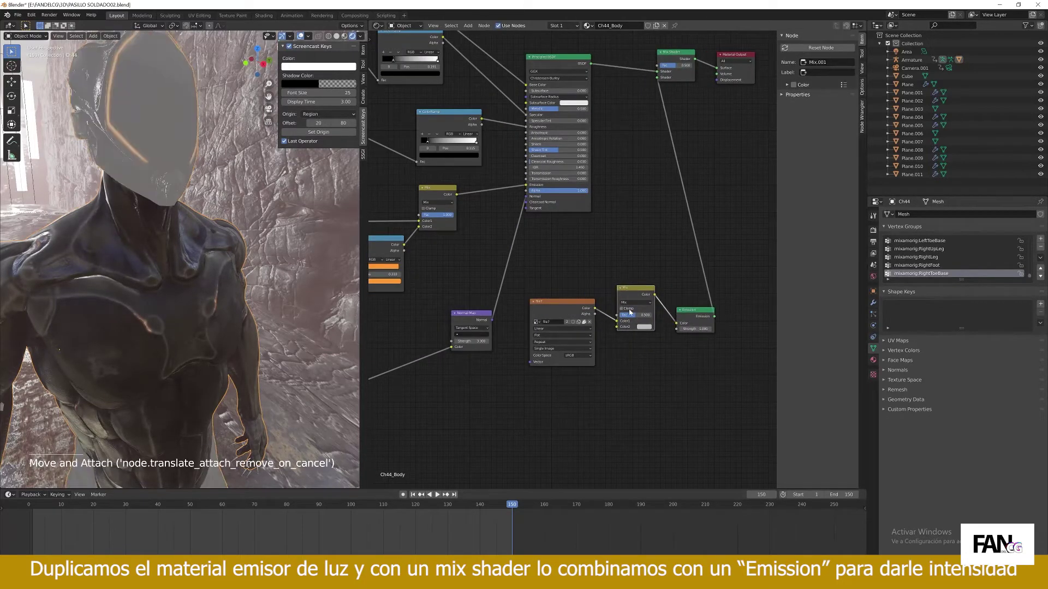
Raise the new MixRGB node's factor and set its second color to amber
{"action": "left_click", "coordinate": [643, 320]}
{"action": "left_click", "coordinate": [644, 328]}
{"action": "left_click", "coordinate": [644, 327]}
{"action": "left_click_drag", "start_coordinate": [653, 278], "coordinate": [648, 280]}
Try an Emission strength of 100 and reduce it until the helmet lines glow more softly
{"action": "left_click_drag", "start_coordinate": [695, 329], "coordinate": [697, 329]}
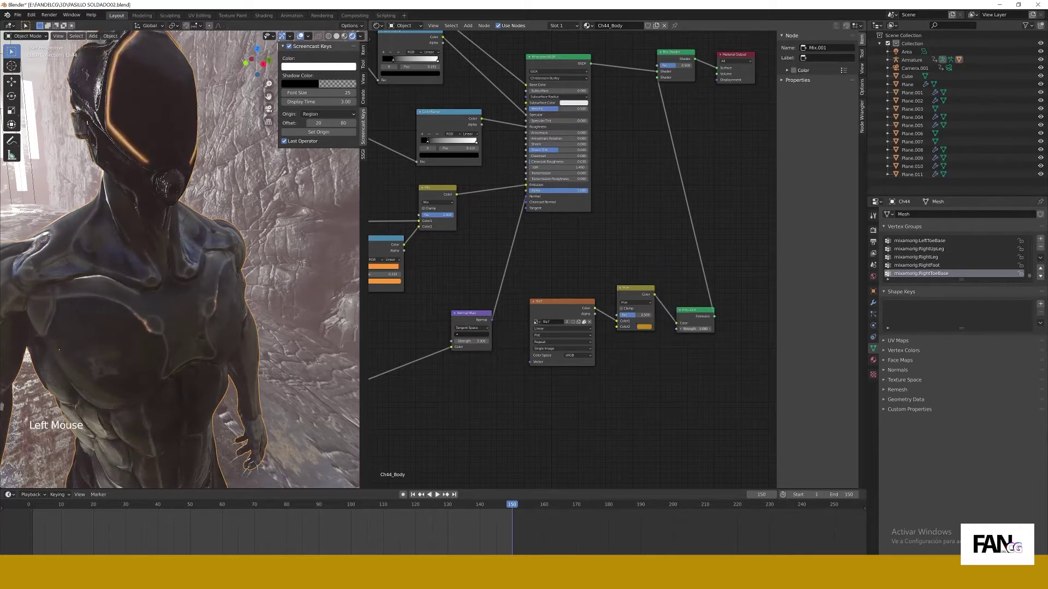
{"action": "type", "text": "100"}
{"action": "key", "text": "Return"}
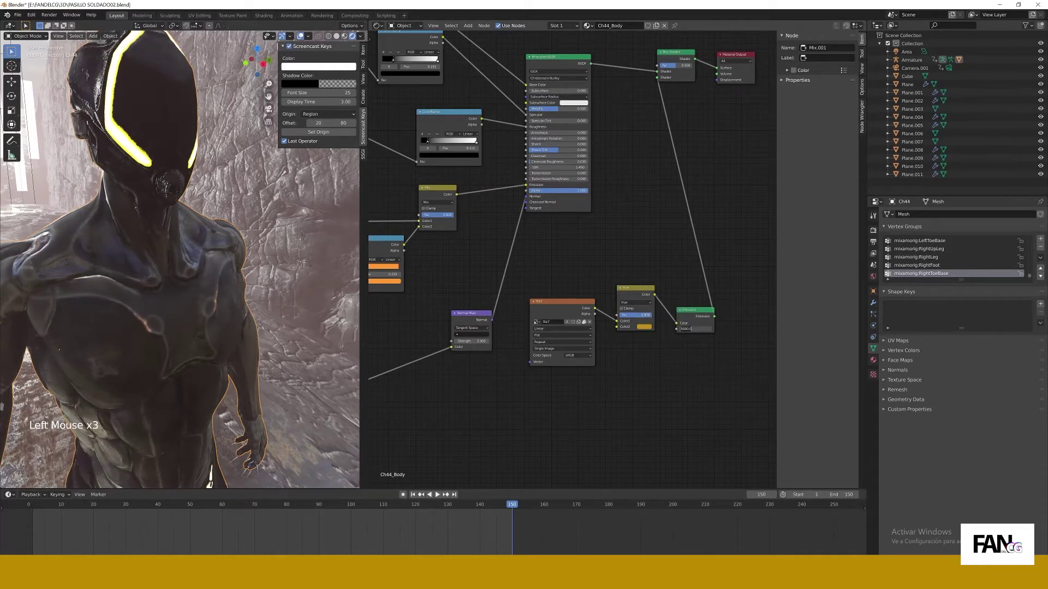
{"action": "middle_click_drag", "start_coordinate": [702, 326], "coordinate": [671, 361]}
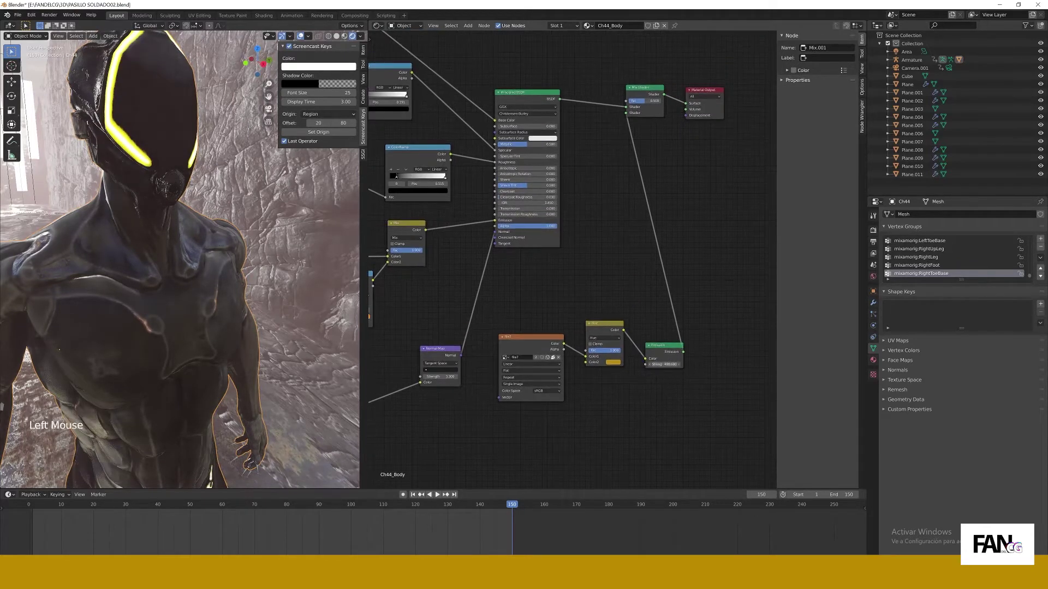
{"action": "left_click_drag", "start_coordinate": [664, 365], "coordinate": [631, 364]}
Try disconnecting the MixRGB node from the Principled BSDF's Emission input
{"action": "scroll", "coordinate": [688, 360], "scroll_direction": "down", "scroll_amount": 5}
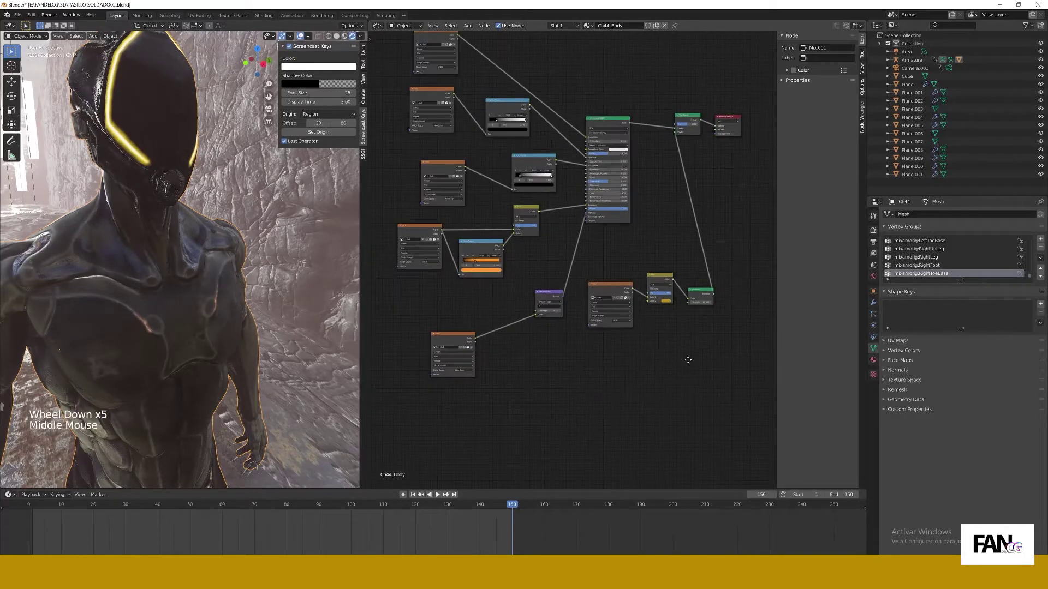
{"action": "left_click", "coordinate": [583, 208]}
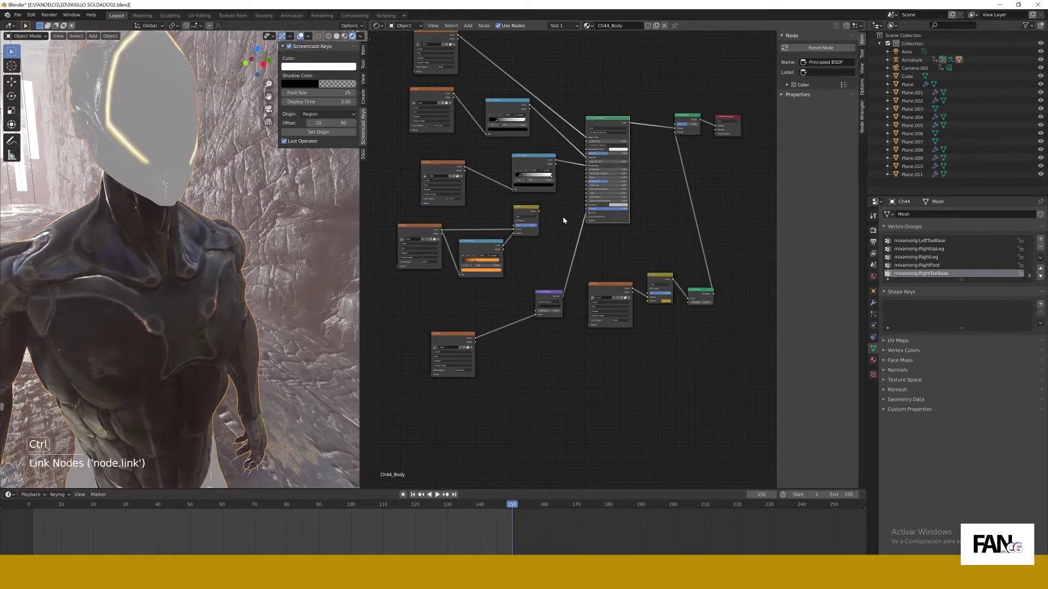
{"action": "scroll", "coordinate": [579, 249], "scroll_direction": "down", "scroll_amount": 2}
{"action": "middle_click_drag", "start_coordinate": [541, 259], "coordinate": [578, 260]}
Inspect the glowing lines on the character's helmet and body from near and far
{"action": "scroll", "coordinate": [578, 260], "scroll_direction": "down", "scroll_amount": 3}
{"action": "scroll", "coordinate": [166, 261], "scroll_direction": "down", "scroll_amount": 4}
{"action": "mouse_move", "coordinate": [180, 240]}
{"action": "middle_mouse_down"}
{"action": "mouse_move", "coordinate": [166, 261]}
{"action": "mouse_move", "coordinate": [169, 251]}
{"action": "middle_mouse_up"}
{"action": "middle_click_drag", "start_coordinate": [169, 327], "coordinate": [188, 240], "text": "shift"}
{"action": "scroll", "coordinate": [675, 285], "scroll_direction": "up", "scroll_amount": 4}
{"action": "scroll", "coordinate": [674, 285], "scroll_direction": "up", "scroll_amount": 3}
{"action": "middle_click_drag", "start_coordinate": [188, 218], "coordinate": [192, 404], "text": "shift"}
{"action": "middle_click_drag", "start_coordinate": [192, 295], "coordinate": [193, 306]}
{"action": "middle_click_drag", "start_coordinate": [471, 244], "coordinate": [651, 232]}
{"action": "left_click_drag", "start_coordinate": [517, 252], "coordinate": [554, 252]}
{"action": "key", "text": "ctrl+z"}
{"action": "middle_click_drag", "start_coordinate": [644, 199], "coordinate": [575, 248]}
{"action": "key", "text": "ctrl+z"}
{"action": "key", "text": "ctrl+z"}
{"action": "scroll", "coordinate": [575, 248], "scroll_direction": "down", "scroll_amount": 4}
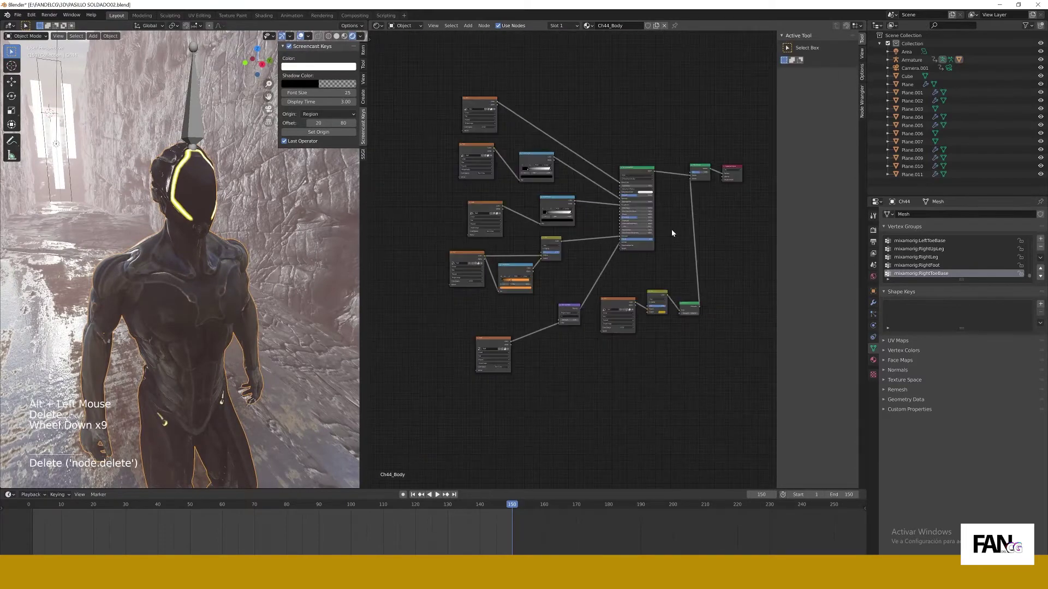
Switch to the camera view, rewind to the first frame and widen the viewport
{"action": "scroll", "coordinate": [671, 231], "scroll_direction": "up", "scroll_amount": 1}
{"action": "middle_click_drag", "start_coordinate": [166, 330], "coordinate": [158, 307]}
{"action": "scroll", "coordinate": [158, 308], "scroll_direction": "down", "scroll_amount": 1}
{"action": "key", "text": "KP_0"}
{"action": "scroll", "coordinate": [158, 308], "scroll_direction": "down", "scroll_amount": 5}
{"action": "left_click", "coordinate": [413, 495]}
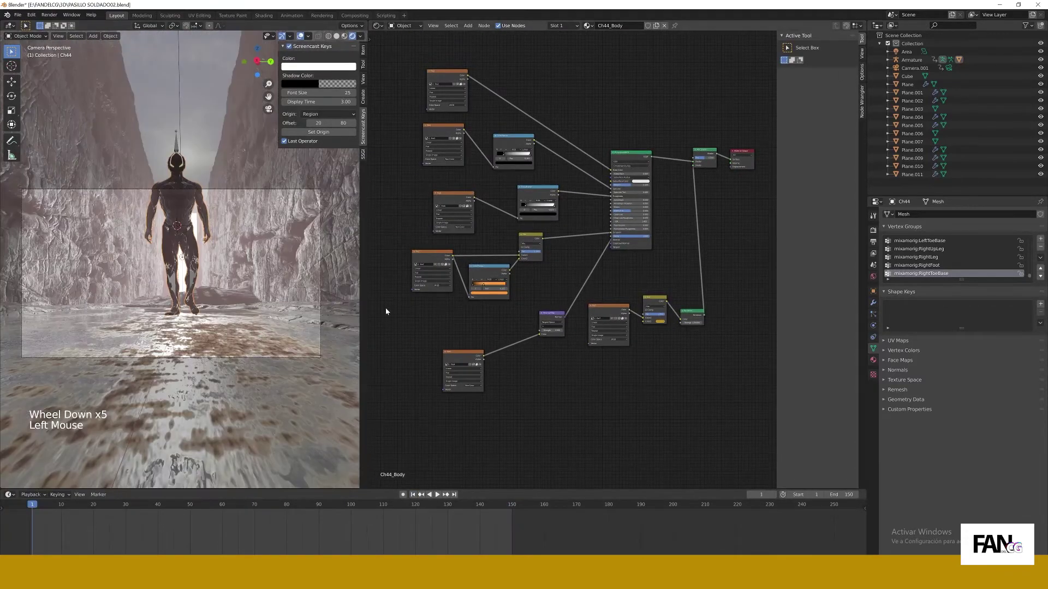
{"action": "left_click_drag", "start_coordinate": [368, 311], "coordinate": [538, 311]}
Play the animation through the camera to check the emissive lines, and go to the last frame
{"action": "left_click", "coordinate": [436, 496]}
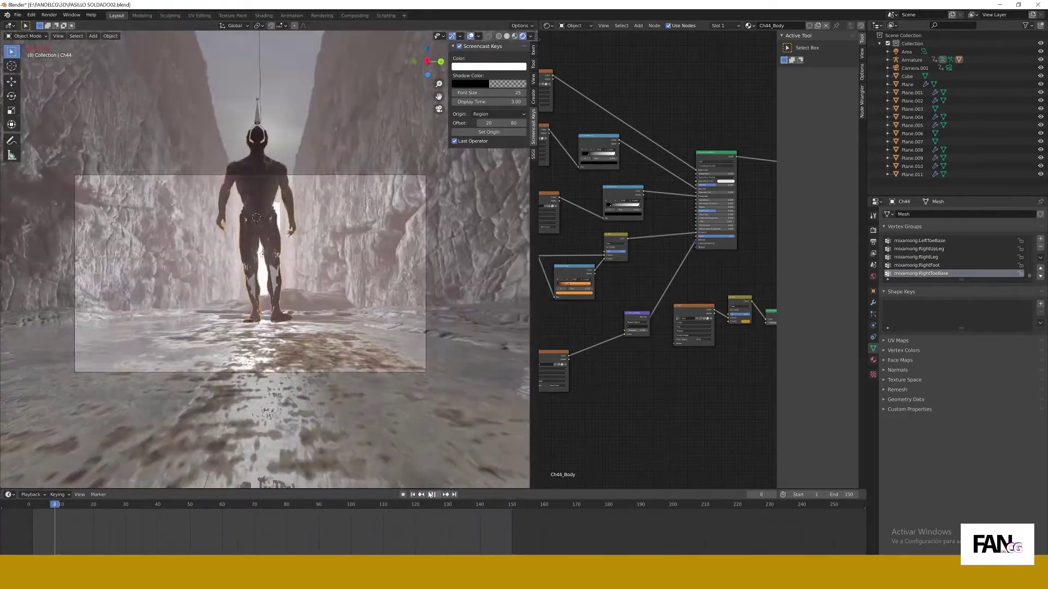
{"action": "left_click", "coordinate": [433, 495]}
{"action": "left_click", "coordinate": [413, 495]}
{"action": "left_click", "coordinate": [455, 494]}
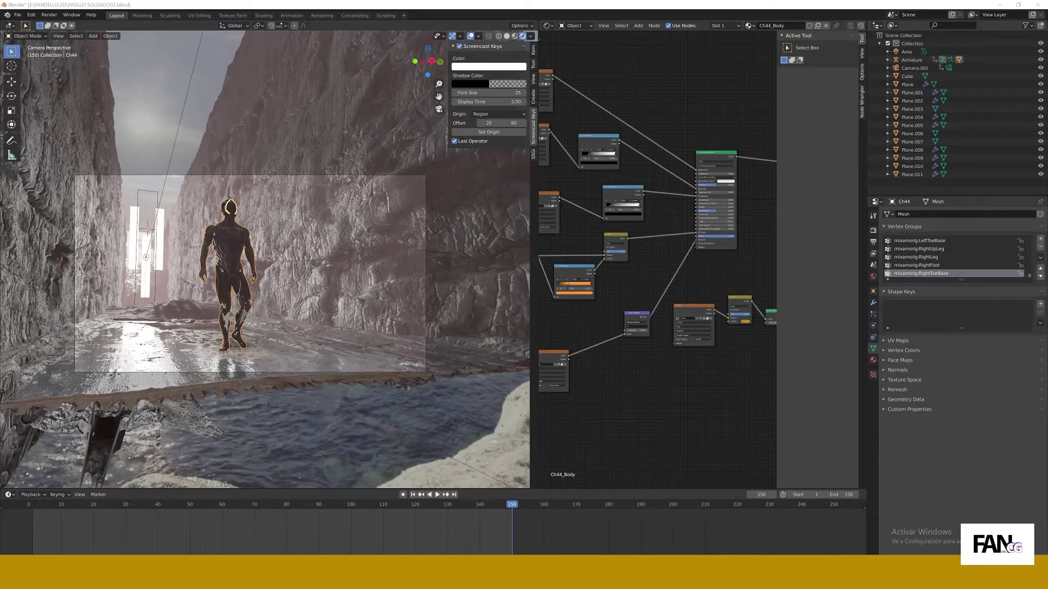
Set the Ambient Occlusion distance to 100 m in the Eevee render settings
{"action": "left_click", "coordinate": [874, 231]}
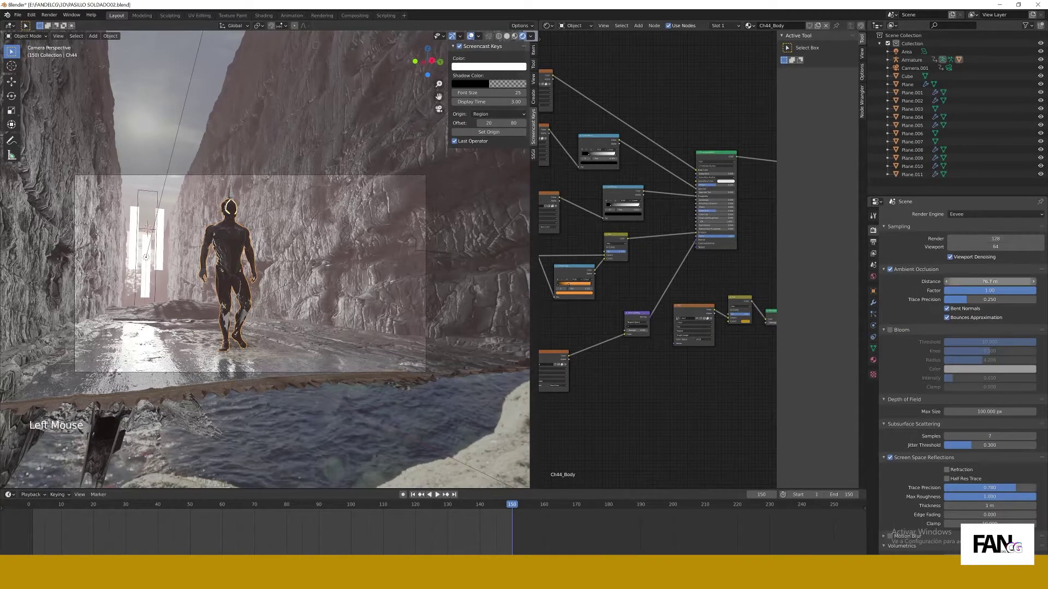
{"action": "scroll", "coordinate": [937, 313], "scroll_direction": "down", "scroll_amount": 4}
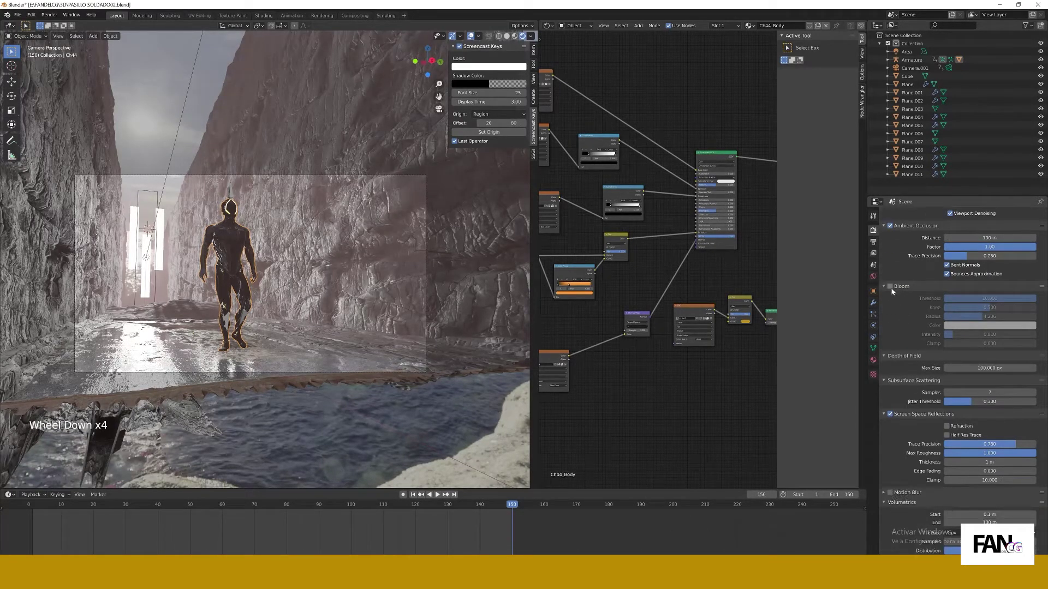
Enable Bloom and set both the shadow Cube Size and Cascade Size to 2048 px in the Eevee render settings
{"action": "left_click", "coordinate": [922, 288]}
{"action": "scroll", "coordinate": [951, 338], "scroll_direction": "down", "scroll_amount": 10}
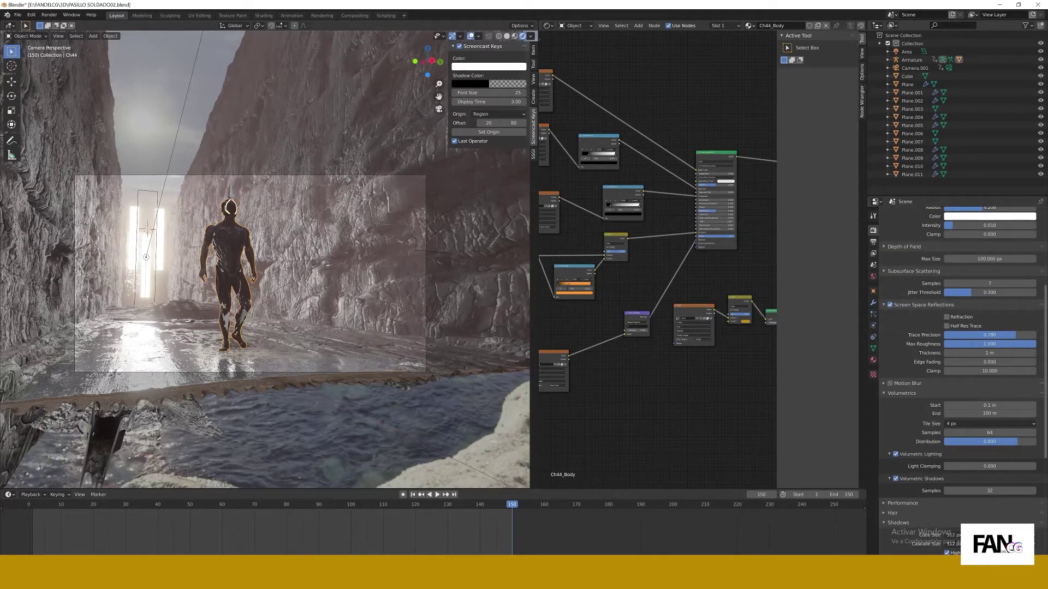
{"action": "scroll", "coordinate": [1042, 361], "scroll_direction": "down", "scroll_amount": 9}
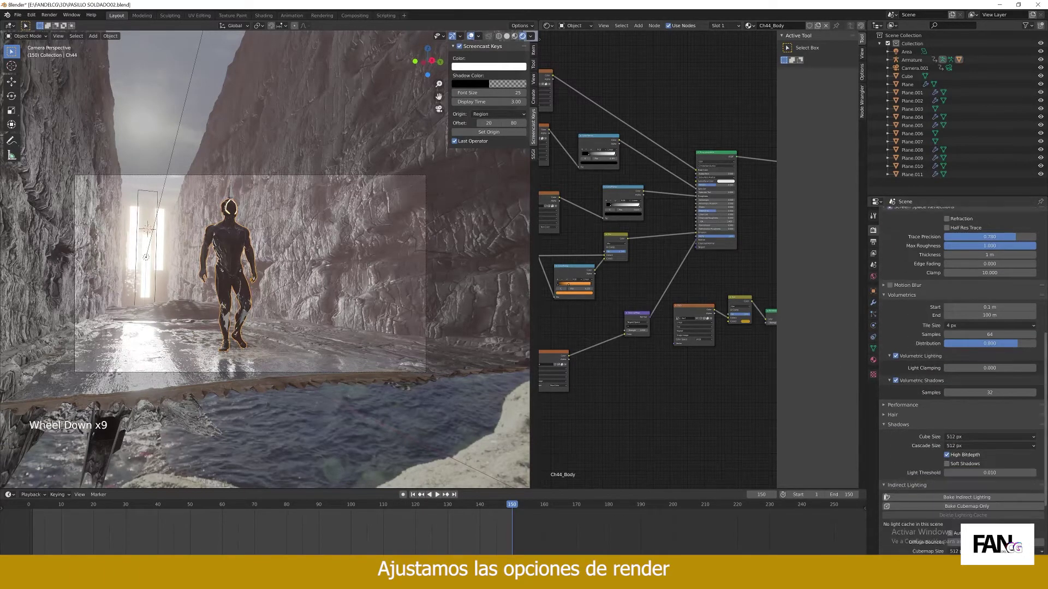
{"action": "scroll", "coordinate": [898, 368], "scroll_direction": "down", "scroll_amount": 10}
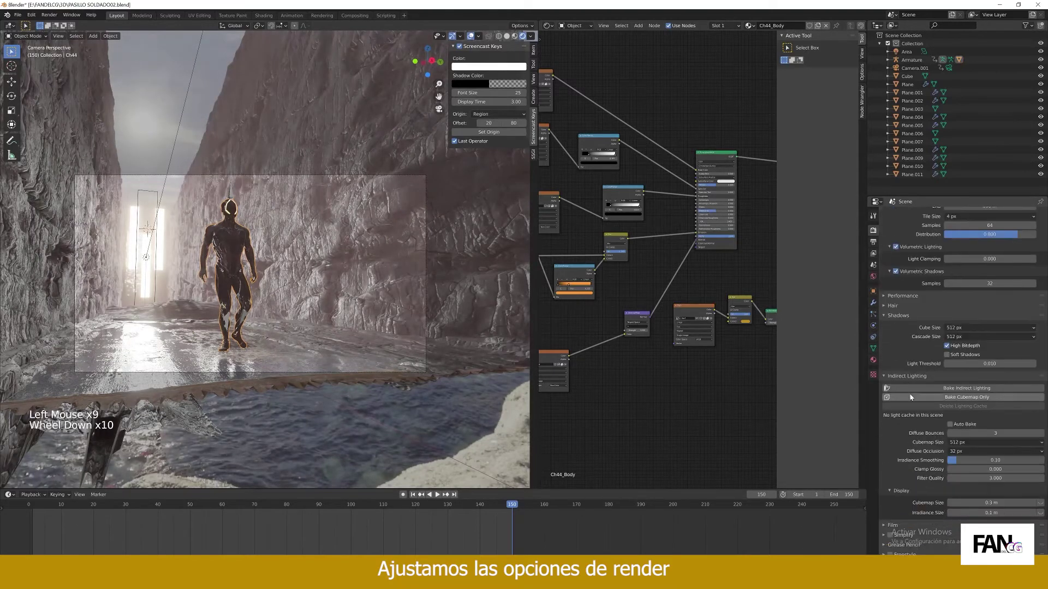
{"action": "left_click", "coordinate": [989, 328]}
{"action": "left_click", "coordinate": [955, 374]}
{"action": "left_click", "coordinate": [989, 337]}
{"action": "left_click", "coordinate": [965, 391]}
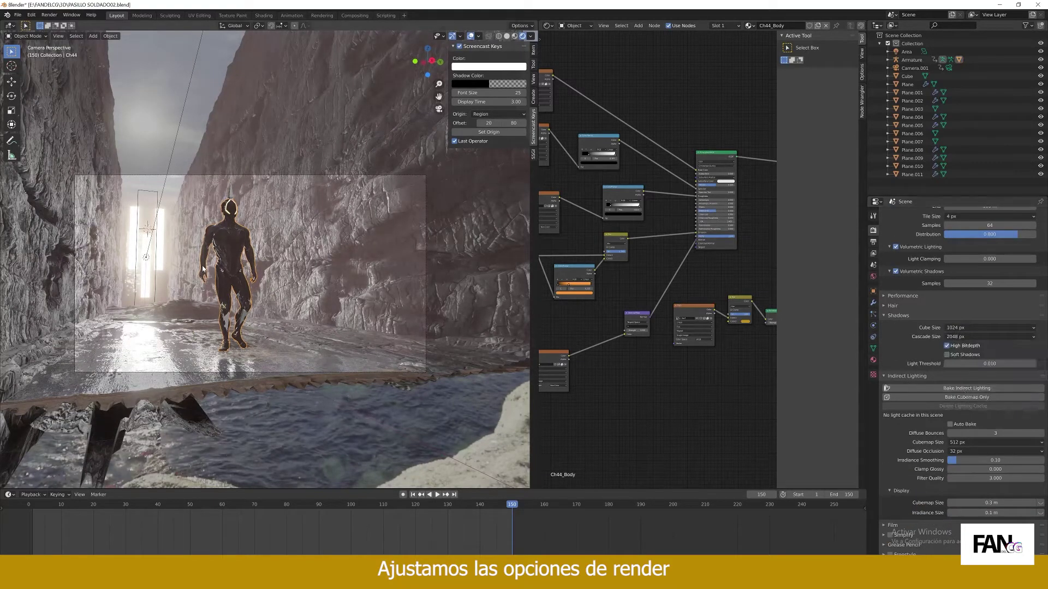
{"action": "left_click", "coordinate": [989, 327]}
{"action": "left_click", "coordinate": [989, 383]}
Set the Color Management look to Medium High Contrast in the render settings
{"action": "scroll", "coordinate": [911, 384], "scroll_direction": "down", "scroll_amount": 3}
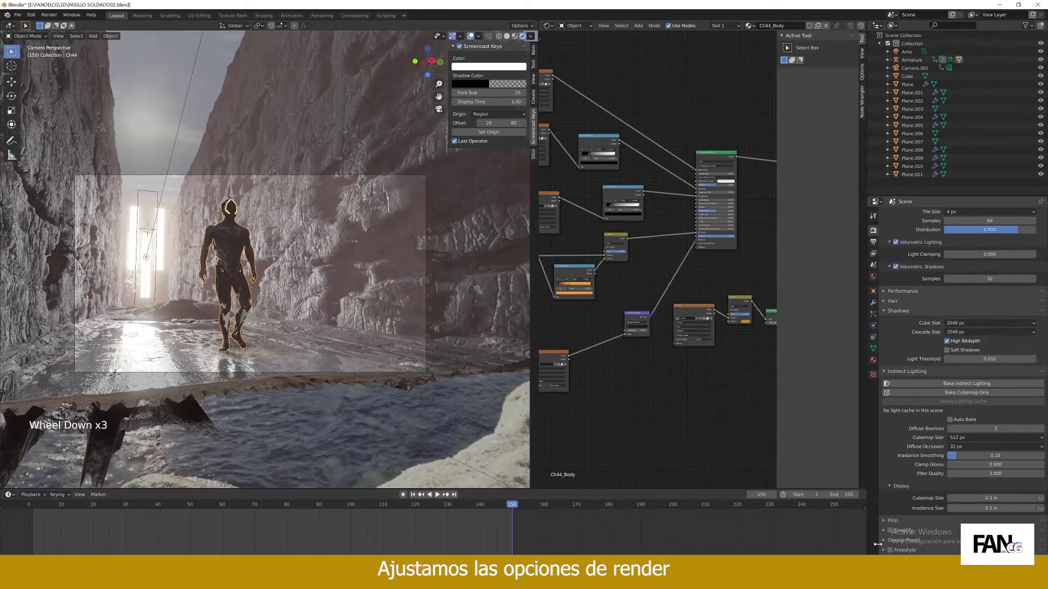
{"action": "left_click", "coordinate": [884, 521]}
{"action": "left_click", "coordinate": [911, 559]}
{"action": "scroll", "coordinate": [977, 498], "scroll_direction": "down", "scroll_amount": 11}
{"action": "left_click", "coordinate": [977, 518]}
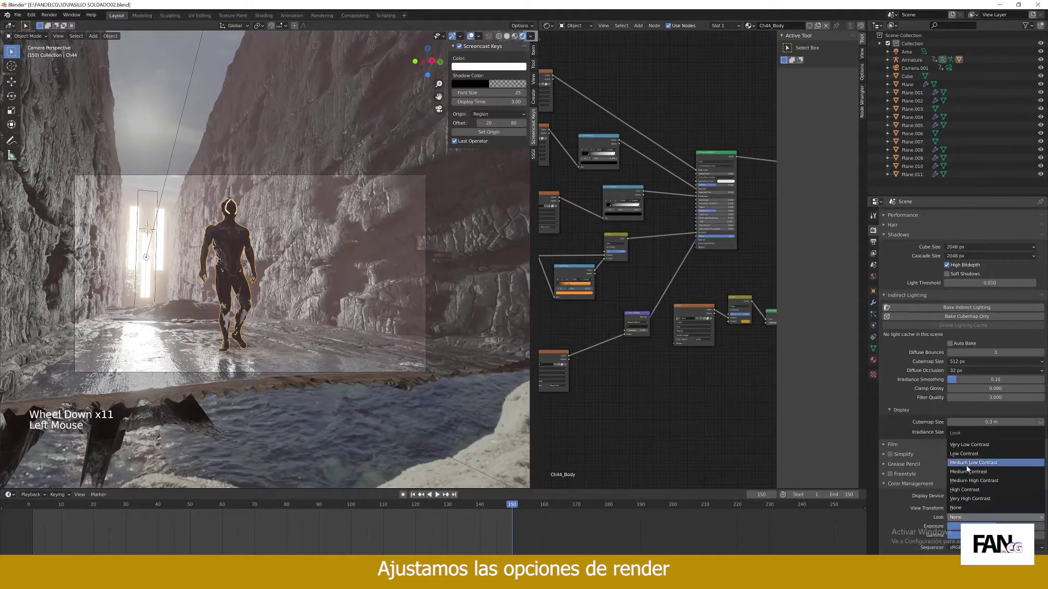
{"action": "left_click", "coordinate": [974, 480]}
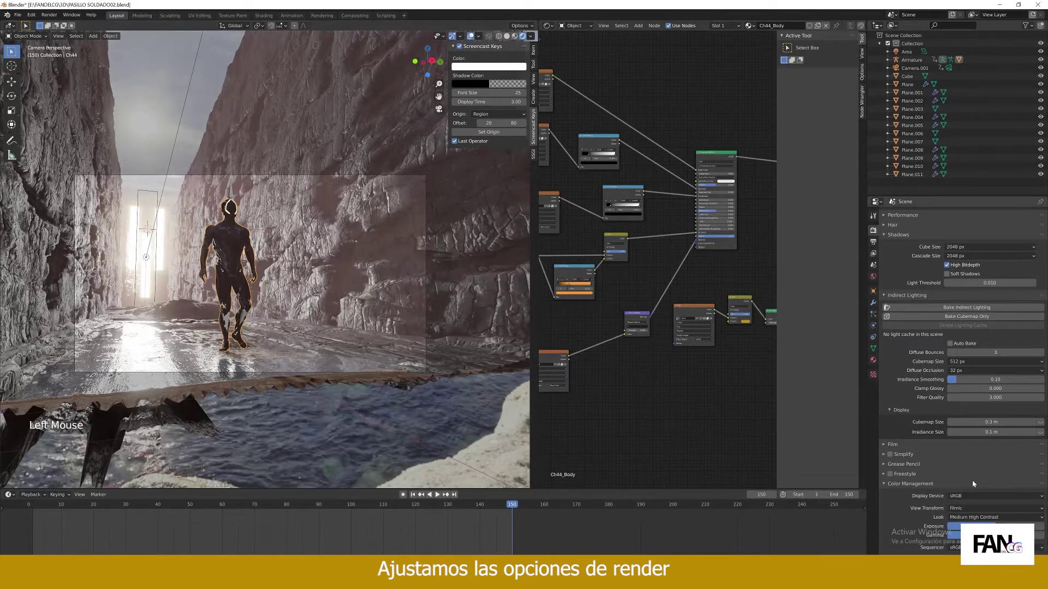
Enable Use Curves in Color Management and add a control point near the middle of the blue curve
{"action": "left_click", "coordinate": [889, 560]}
{"action": "scroll", "coordinate": [890, 472], "scroll_direction": "down", "scroll_amount": 9}
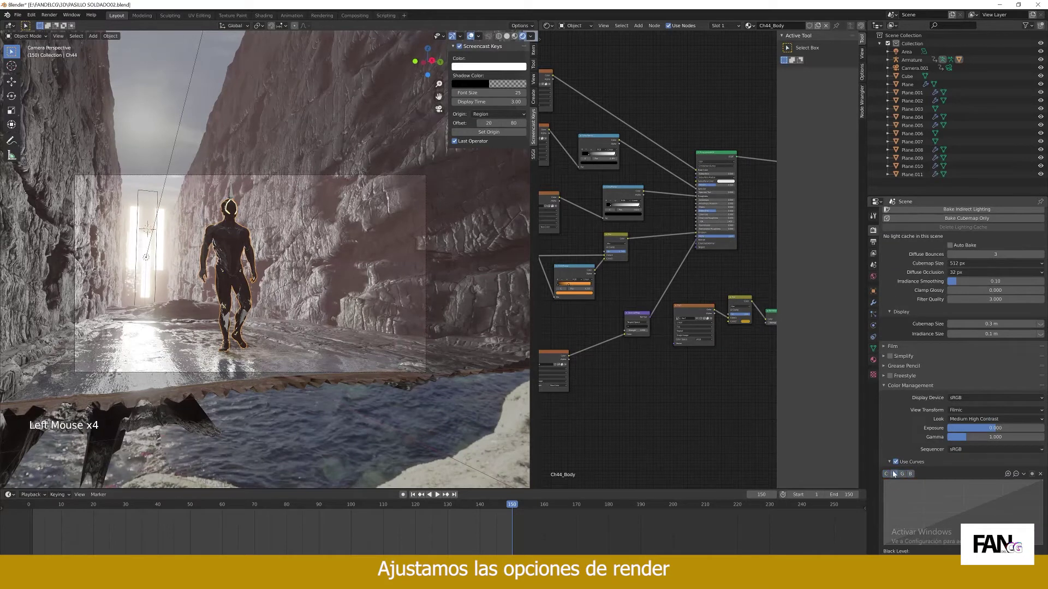
{"action": "left_click", "coordinate": [968, 513]}
Hide the character's armature in the viewport, play the animation and scrub to frame 150
{"action": "left_click", "coordinate": [232, 245]}
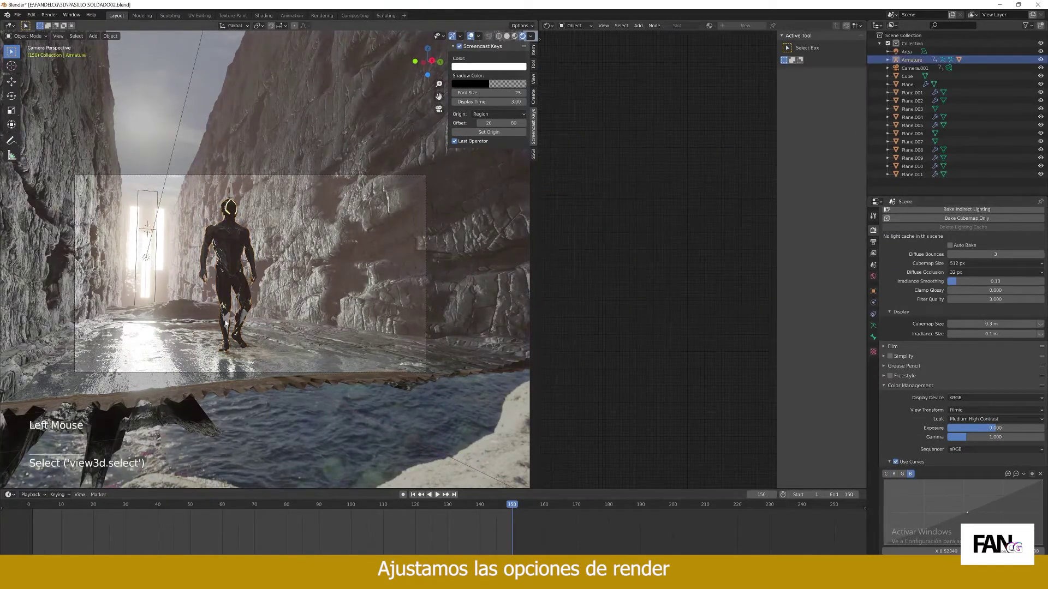
{"action": "left_click", "coordinate": [1040, 60]}
{"action": "left_click", "coordinate": [437, 495]}
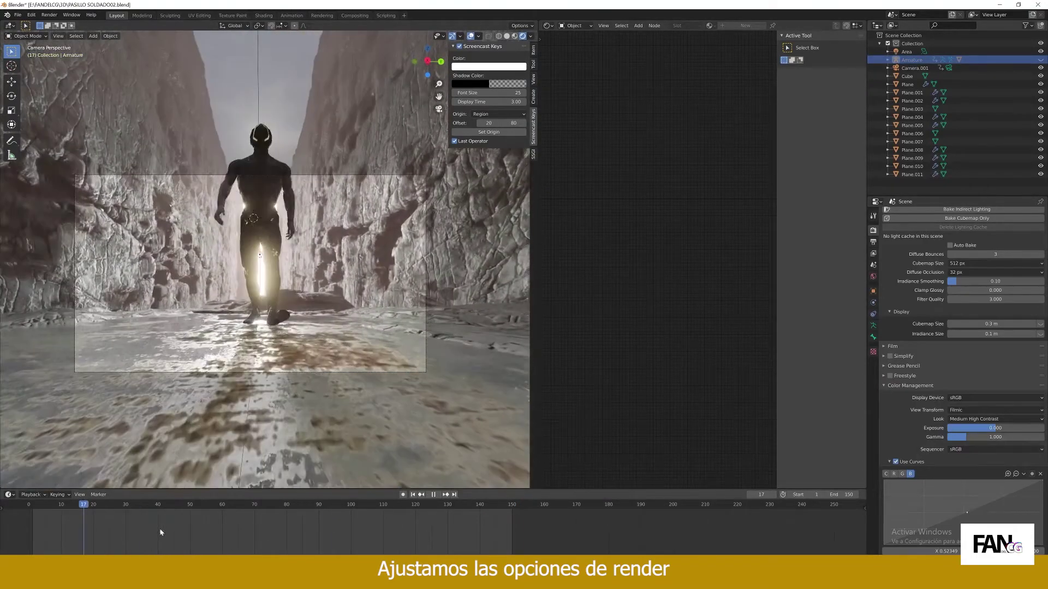
{"action": "key", "text": "space"}
{"action": "left_click_drag", "start_coordinate": [35, 505], "coordinate": [511, 496]}
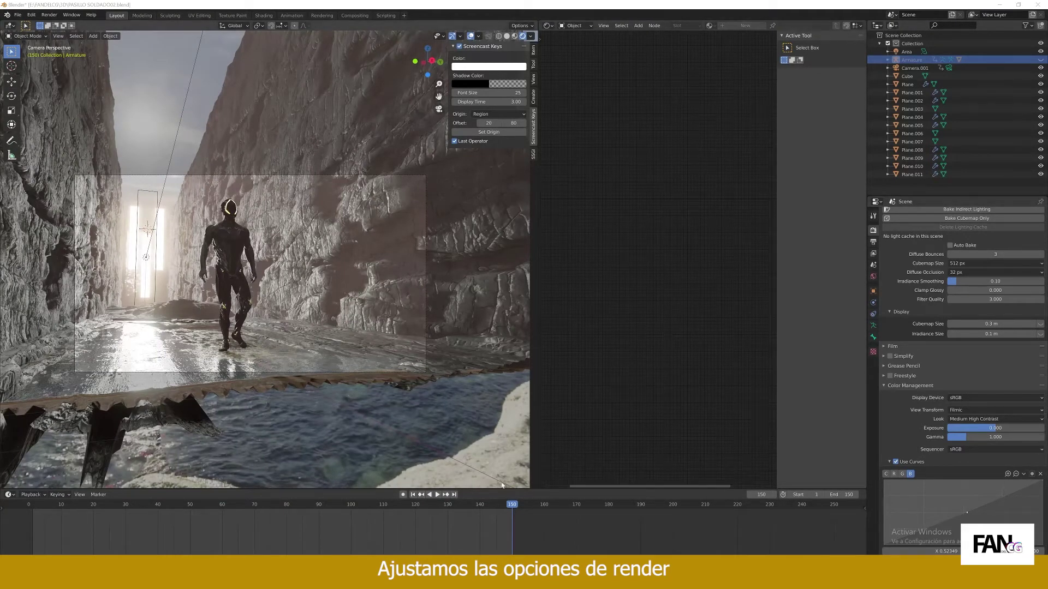
Place the 3D cursor on the ground beside the rock wall in front of the character and add a point light there
{"action": "key", "text": "shift+space"}
{"action": "left_click", "coordinate": [378, 330]}
{"action": "key", "text": "shift+space"}
{"action": "left_click", "coordinate": [383, 332]}
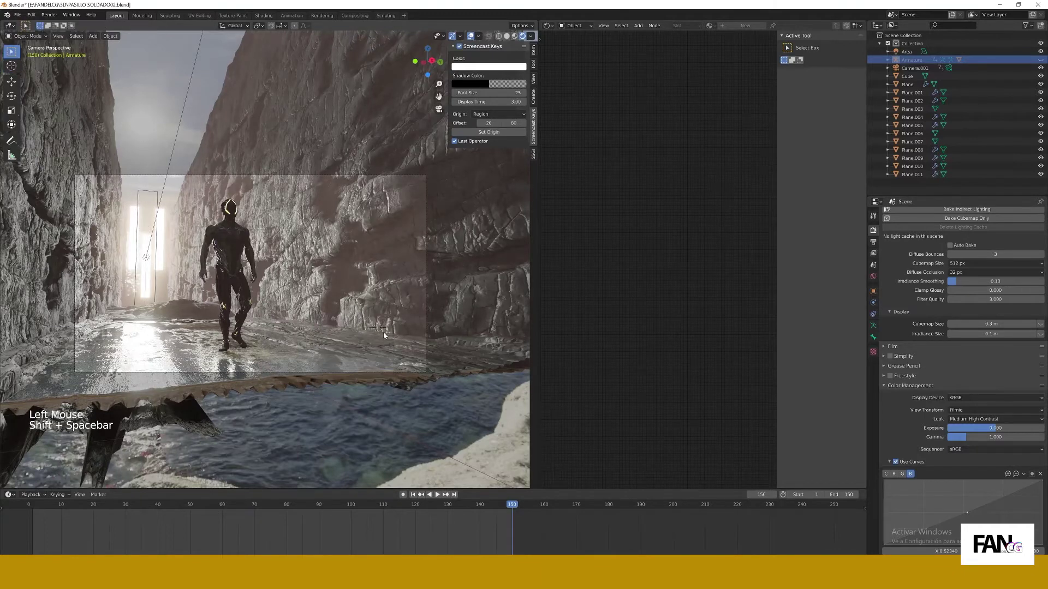
{"action": "key", "text": "shift+a"}
{"action": "mouse_move", "coordinate": [358, 433]}
{"action": "left_click", "coordinate": [436, 435]}
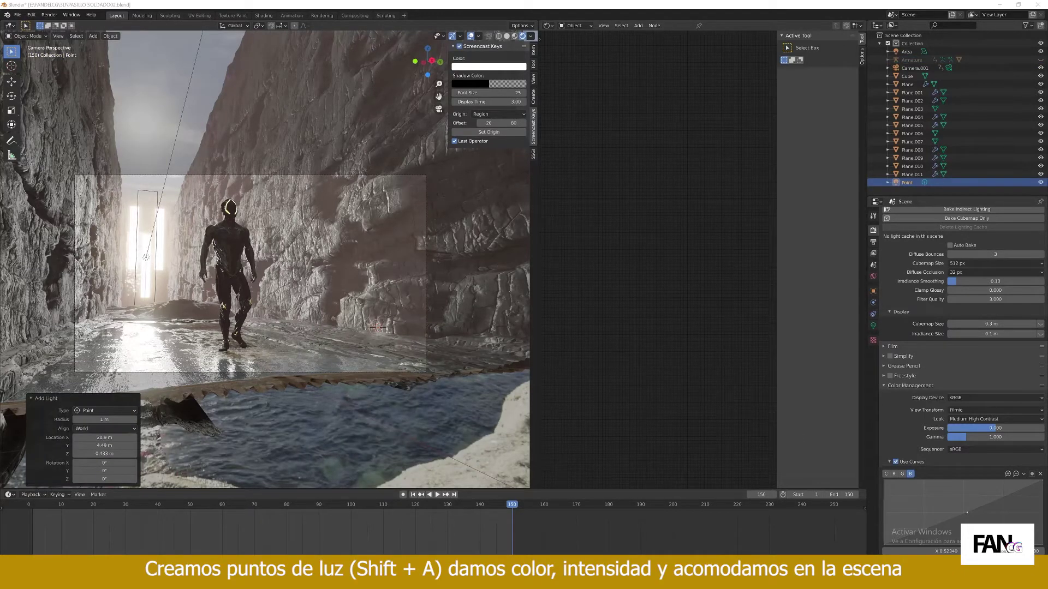
Give the point light 10000 W power, a yellow color, a 1.1 m radius and a custom distance of 6.1 m
{"action": "left_click", "coordinate": [873, 325]}
{"action": "type", "text": "100"}
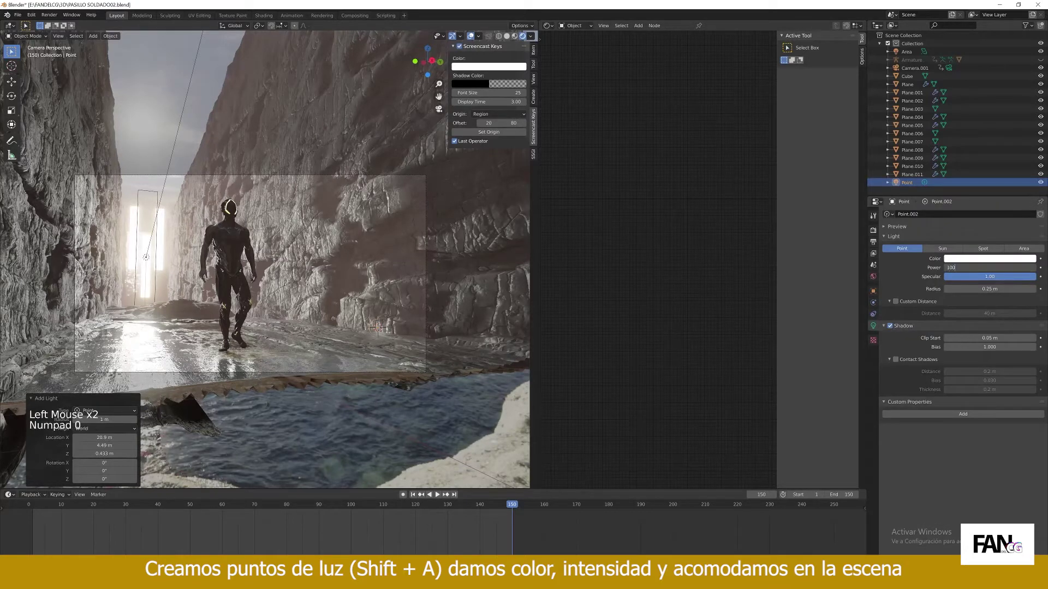
{"action": "type", "text": "00"}
{"action": "key", "text": "Return"}
{"action": "left_click", "coordinate": [987, 259]}
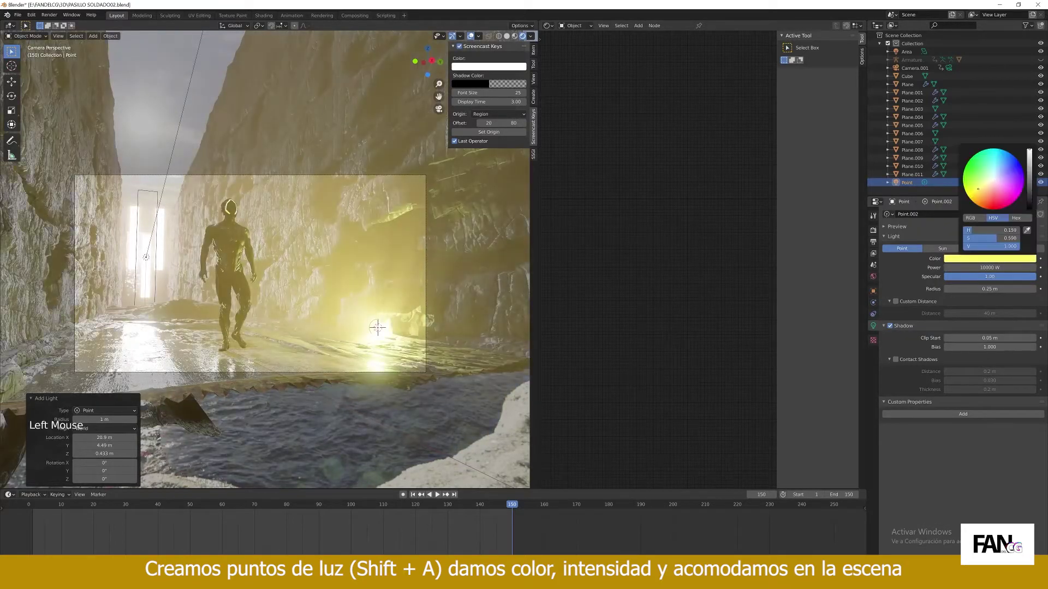
{"action": "left_click", "coordinate": [987, 289]}
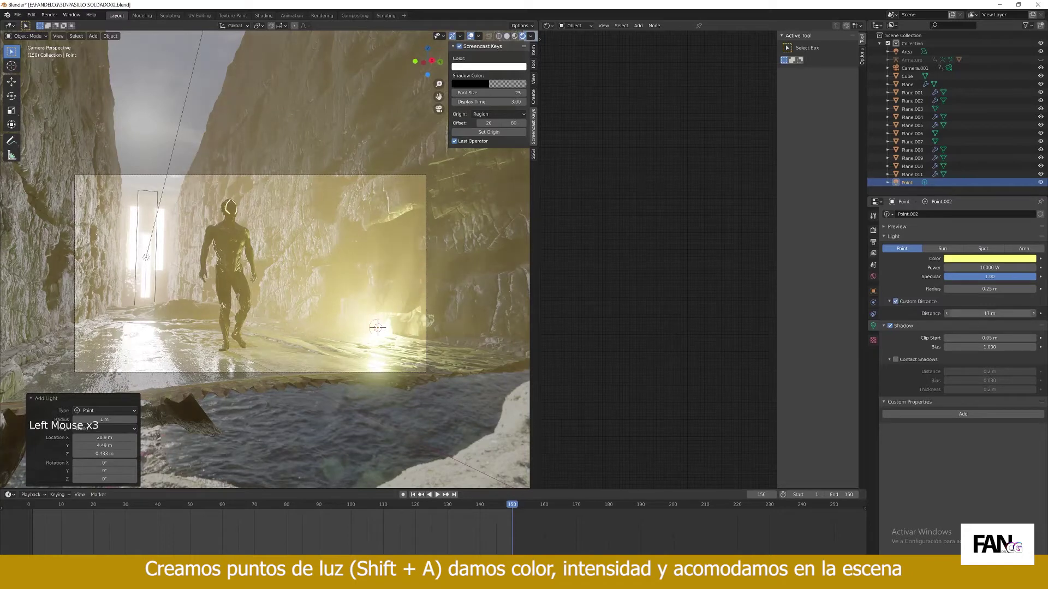
{"action": "left_click_drag", "start_coordinate": [988, 313], "coordinate": [998, 289]}
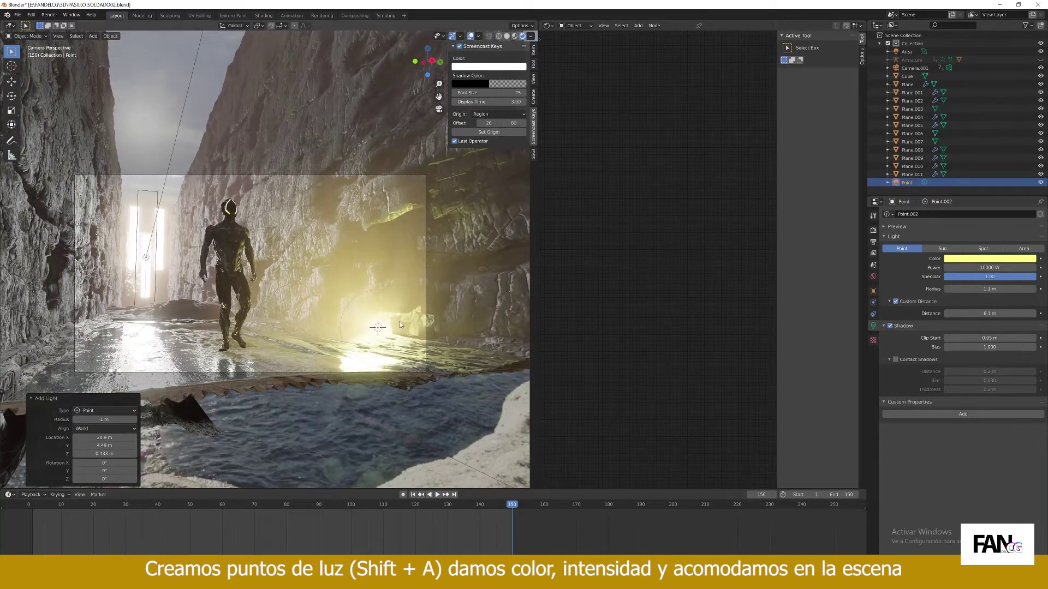
Reposition the yellow point light along the Z axis and the Y axis
{"action": "key", "text": "g"}
{"action": "key", "text": "z"}
{"action": "left_click", "coordinate": [399, 312]}
{"action": "key", "text": "g"}
{"action": "key", "text": "y"}
{"action": "left_click", "coordinate": [398, 313]}
Apply smooth shading to the rock wall planes on both sides of the corridor
{"action": "left_click", "coordinate": [369, 201]}
{"action": "right_click", "coordinate": [370, 201]}
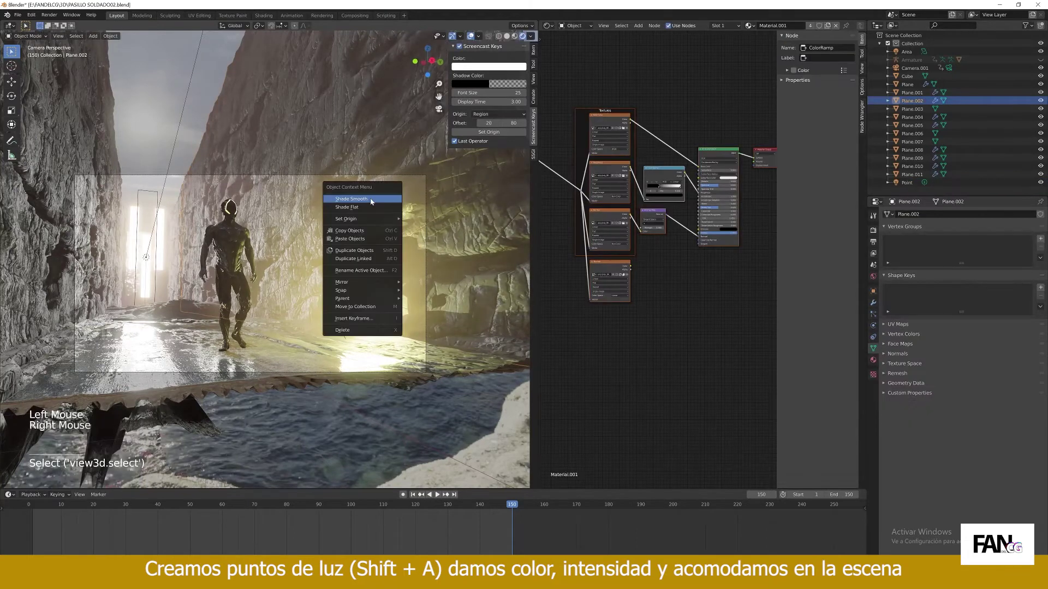
{"action": "left_click", "coordinate": [337, 232]}
{"action": "left_click", "coordinate": [338, 232]}
{"action": "left_click", "coordinate": [337, 232]}
{"action": "right_click", "coordinate": [337, 232]}
{"action": "left_click", "coordinate": [337, 232]}
{"action": "left_click", "coordinate": [74, 243]}
{"action": "right_click", "coordinate": [74, 243]}
{"action": "left_click", "coordinate": [74, 243]}
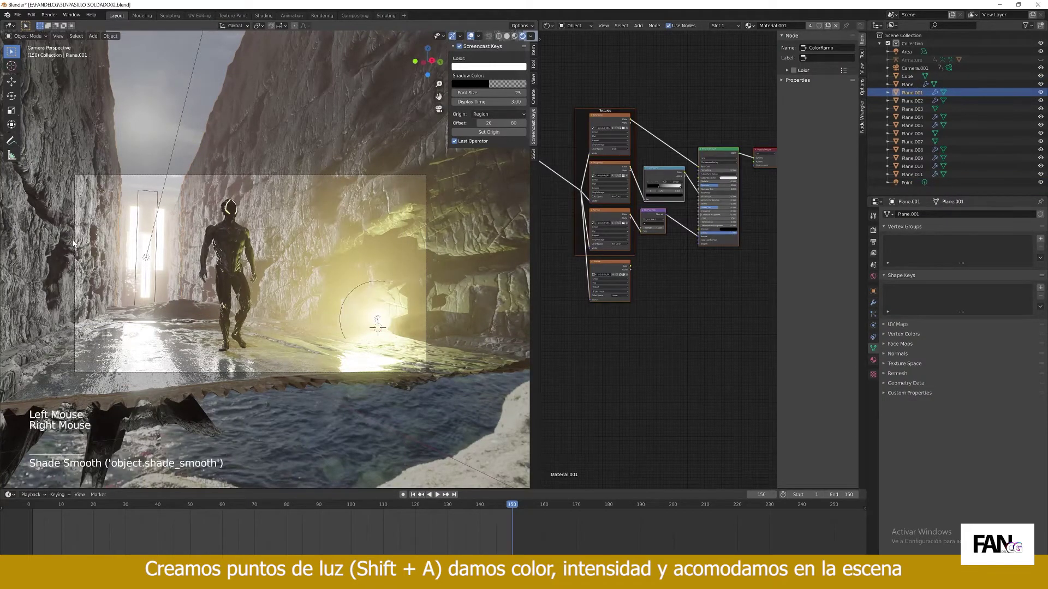
Duplicate the yellow point light about 8.45 m along Y to the opposite wall and color the copy pale green
{"action": "left_click", "coordinate": [377, 322]}
{"action": "left_click", "coordinate": [377, 322]}
{"action": "key", "text": "shift+d"}
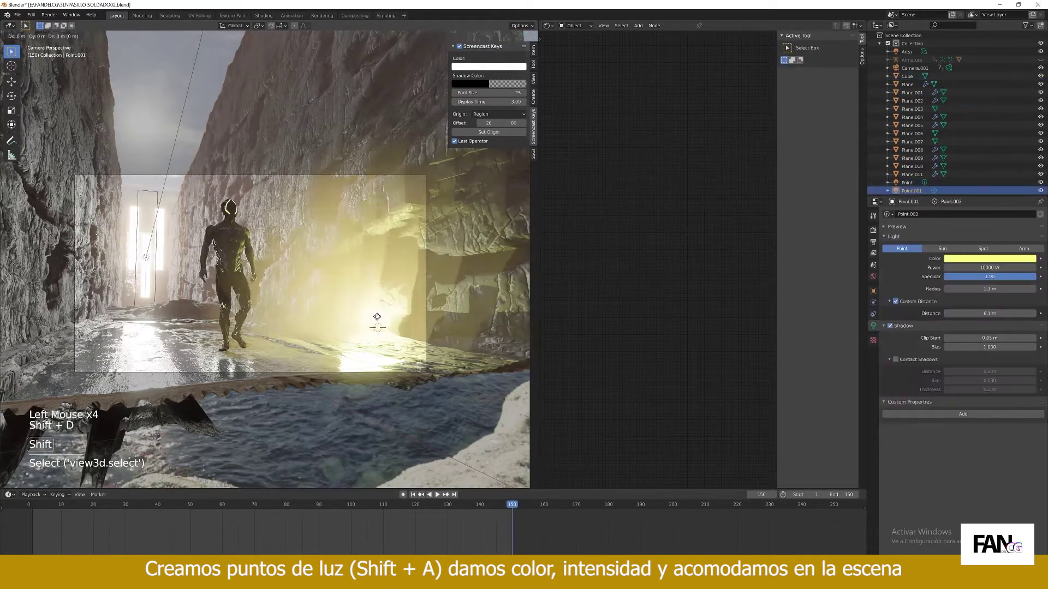
{"action": "left_click", "coordinate": [34, 338]}
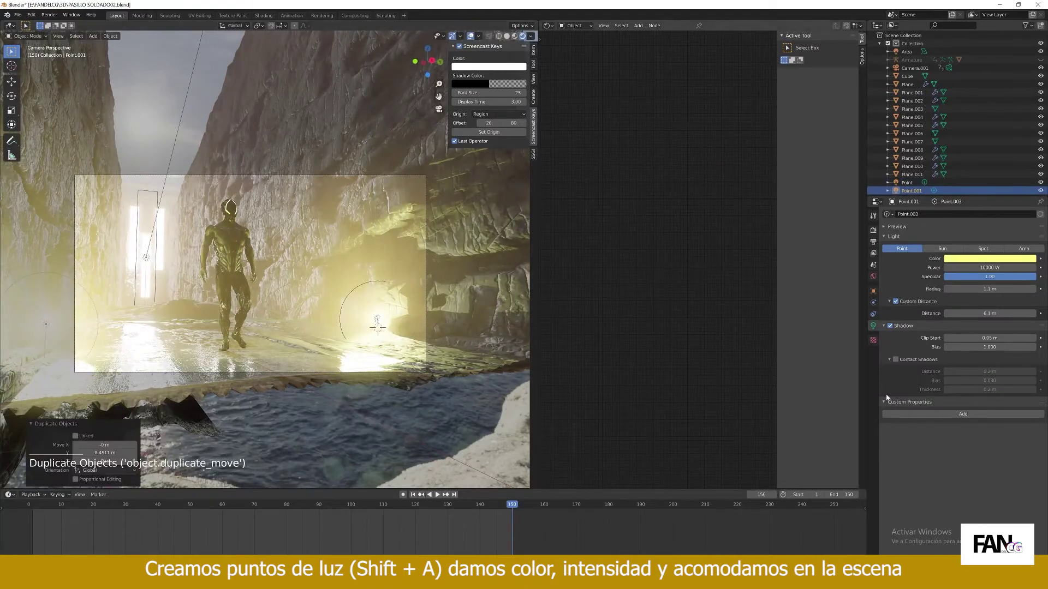
{"action": "left_click", "coordinate": [977, 258]}
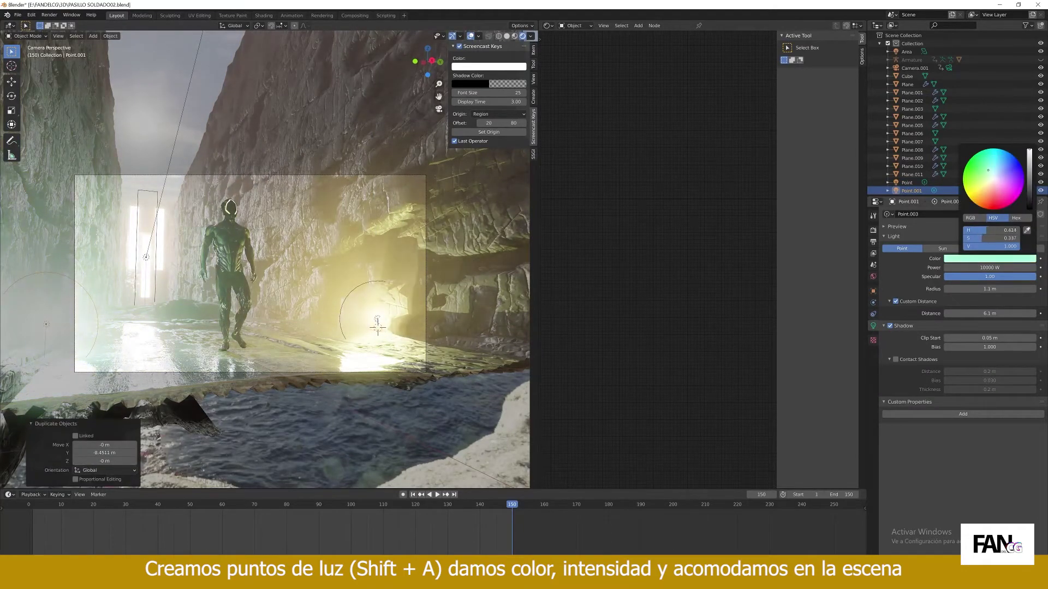
Play the animation from the first frame to check the colored lights, pausing at frame 98
{"action": "left_click", "coordinate": [377, 426]}
{"action": "left_click", "coordinate": [413, 495]}
{"action": "left_click", "coordinate": [435, 496]}
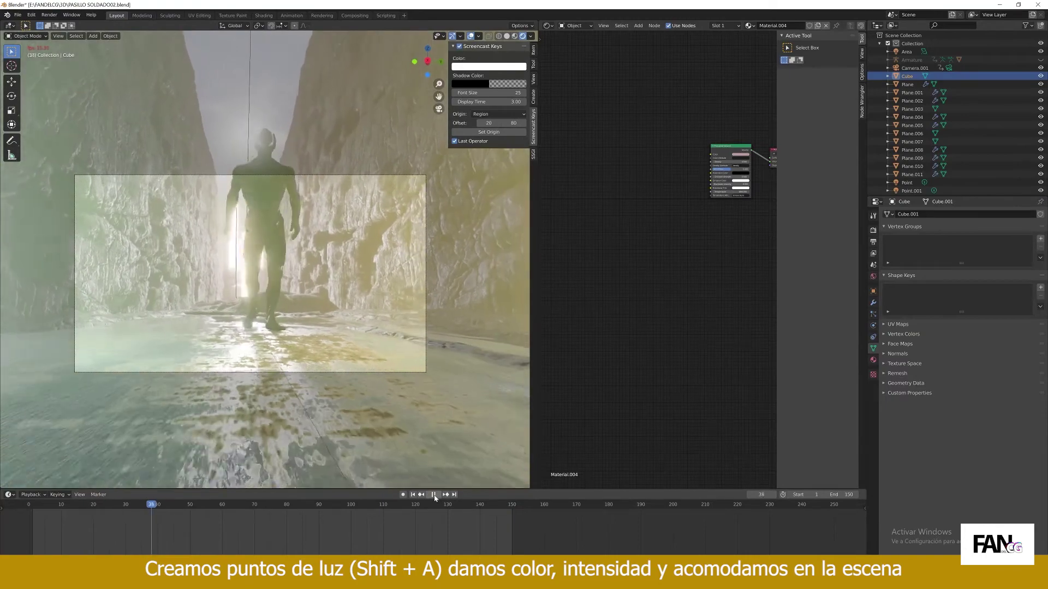
{"action": "left_click", "coordinate": [434, 494]}
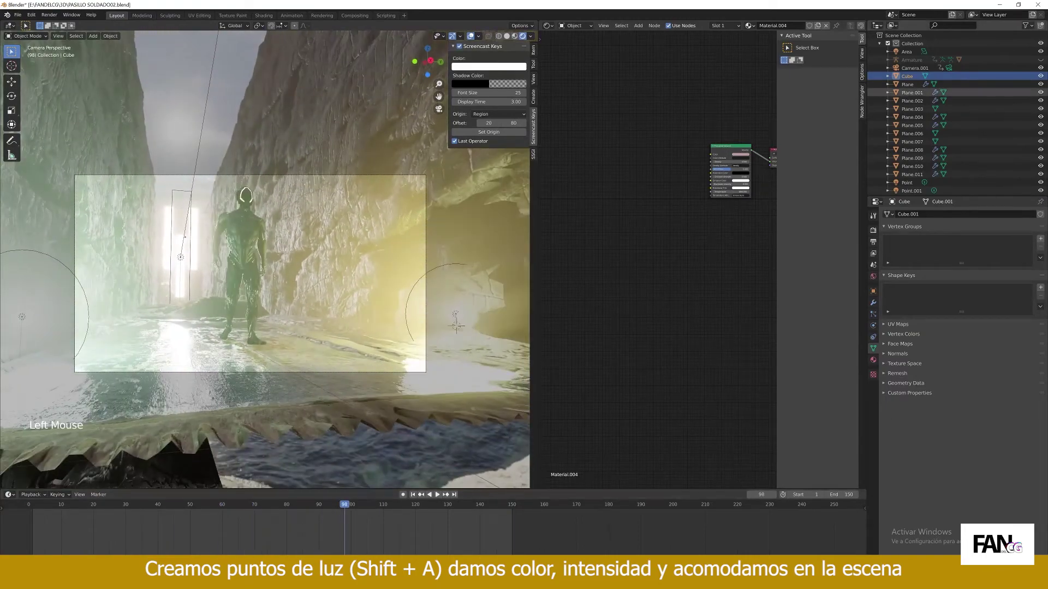
Set the area light's shadow clip start to 3356 m, bias to 5, contact shadow distance to 1000 m and thickness to 4.31 m, and scrub the animation
{"action": "left_click", "coordinate": [906, 52]}
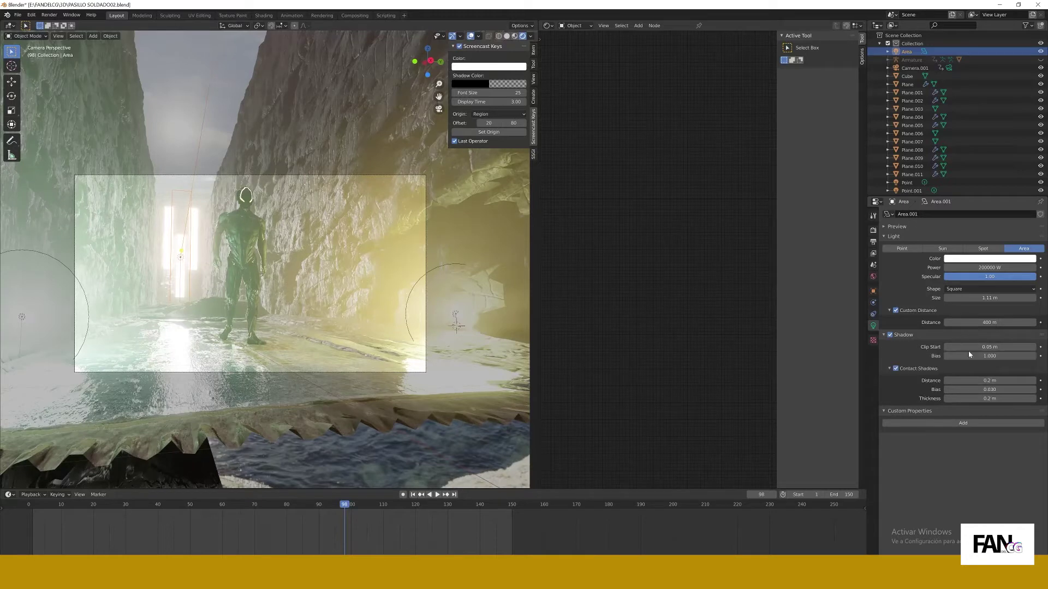
{"action": "left_click_drag", "start_coordinate": [962, 347], "coordinate": [967, 370]}
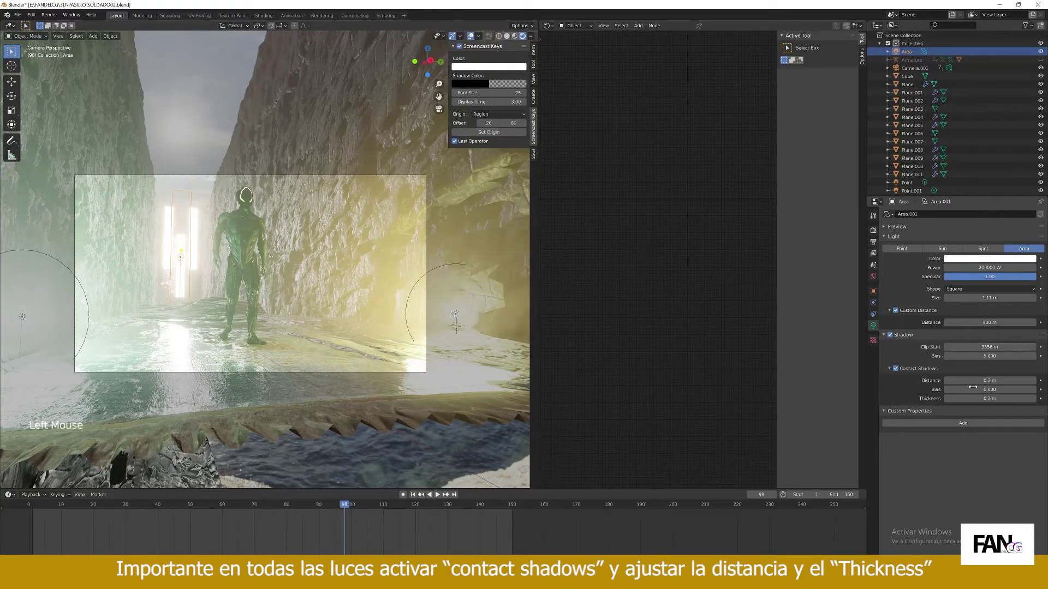
{"action": "key", "text": "Return"}
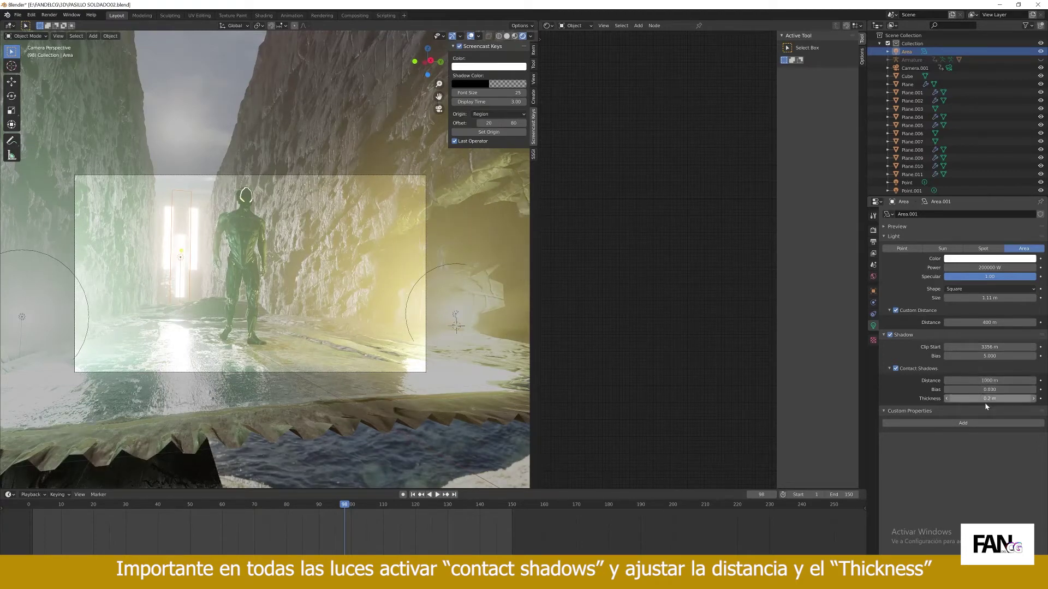
{"action": "left_click_drag", "start_coordinate": [986, 399], "coordinate": [957, 399]}
{"action": "type", "text": "15"}
{"action": "key", "text": "Return"}
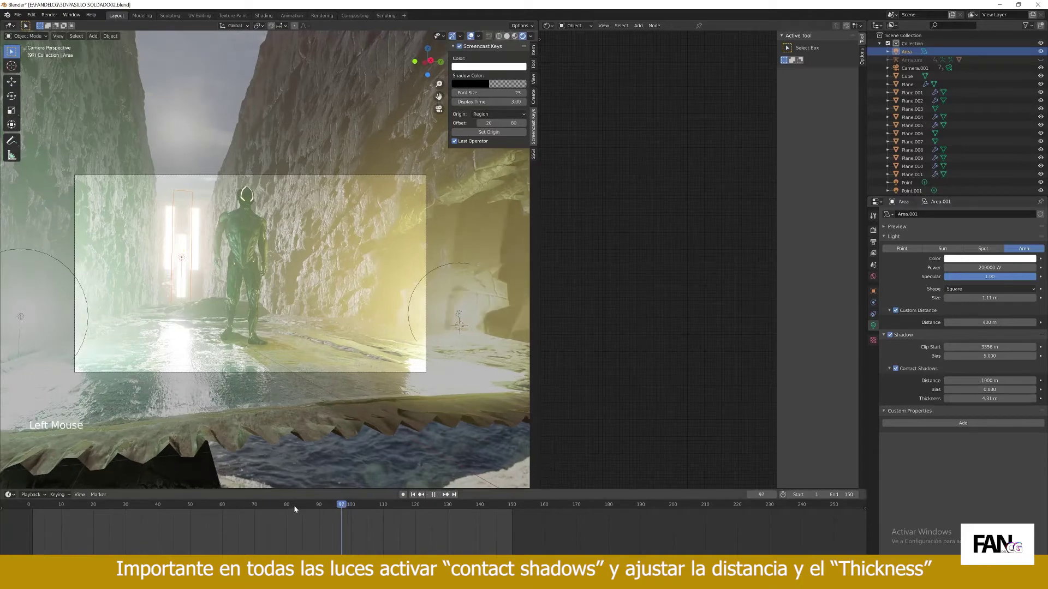
{"action": "left_click_drag", "start_coordinate": [295, 508], "coordinate": [151, 512]}
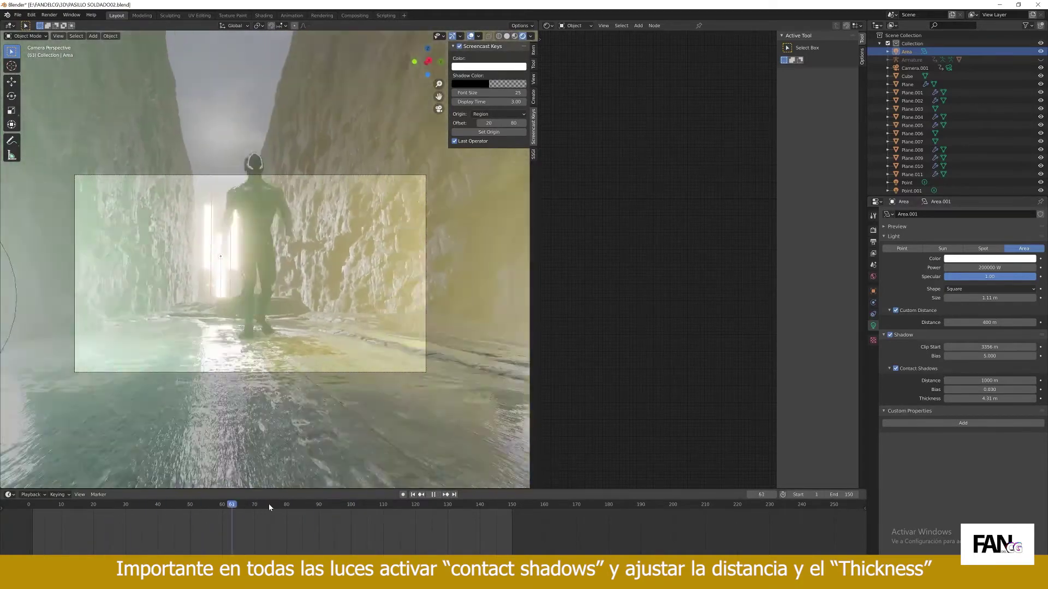
{"action": "key", "text": "space"}
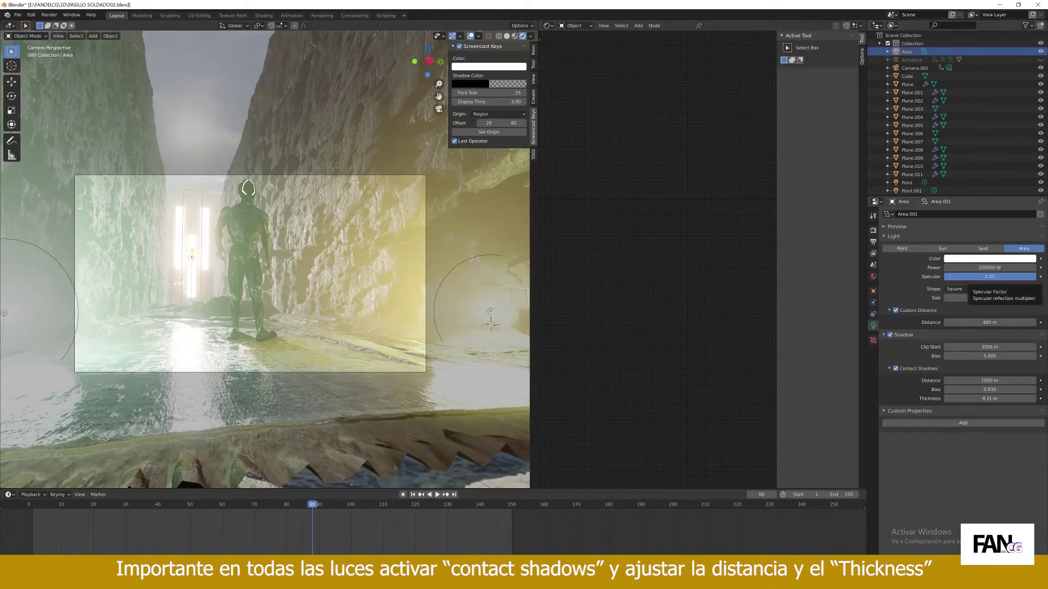
Enable contact shadows on the yellow point light and adjust their distance and thickness
{"action": "left_click", "coordinate": [909, 182]}
{"action": "left_click", "coordinate": [896, 360]}
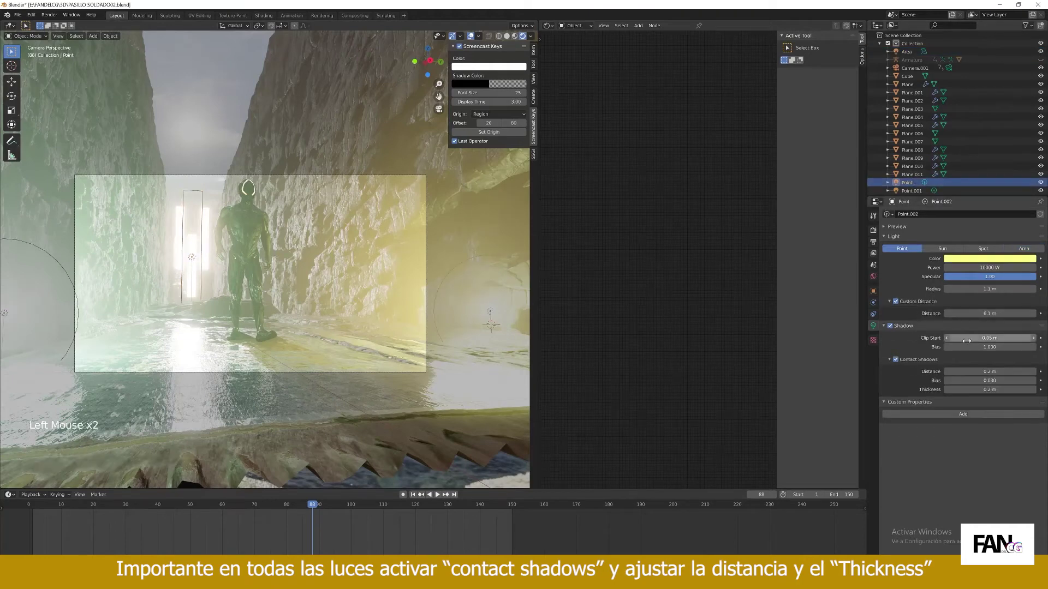
{"action": "left_click", "coordinate": [975, 371]}
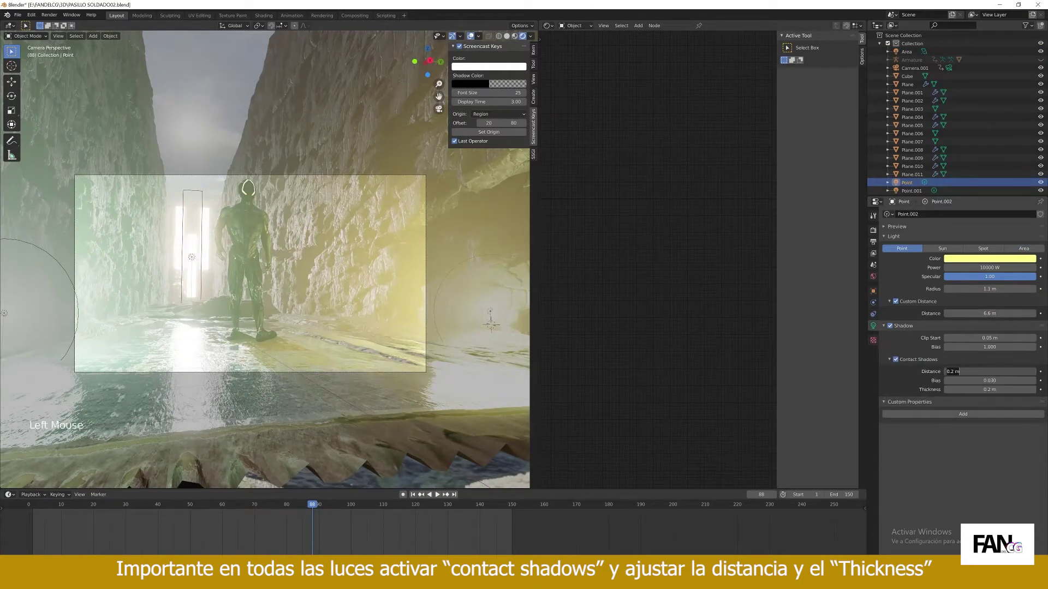
{"action": "left_click", "coordinate": [988, 389]}
Enable contact shadows on the green point light with a distance of 1000 m and a thickness of 15 m
{"action": "left_click", "coordinate": [911, 191]}
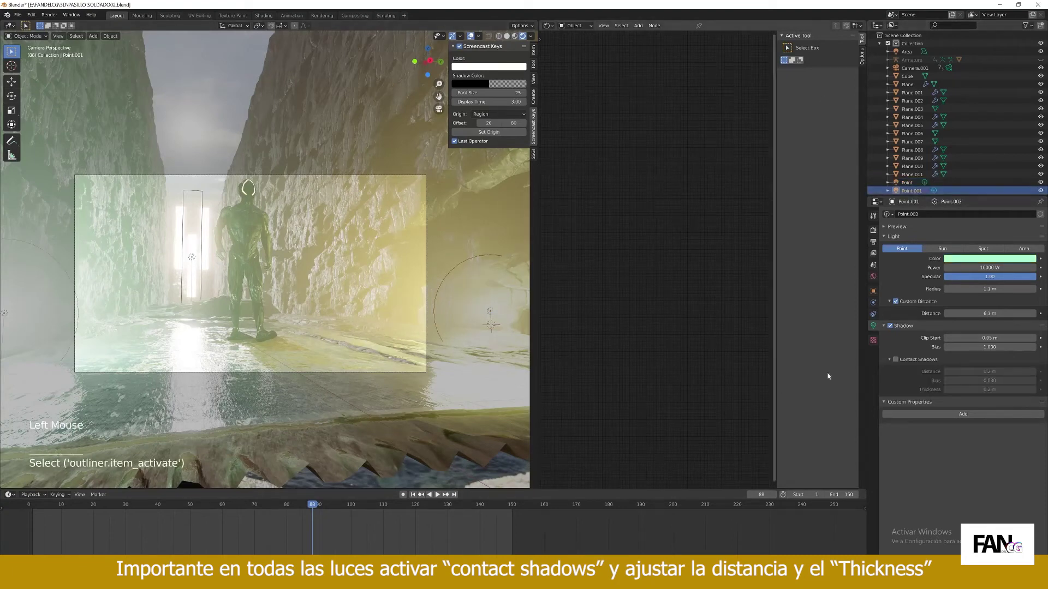
{"action": "type", "text": "15"}
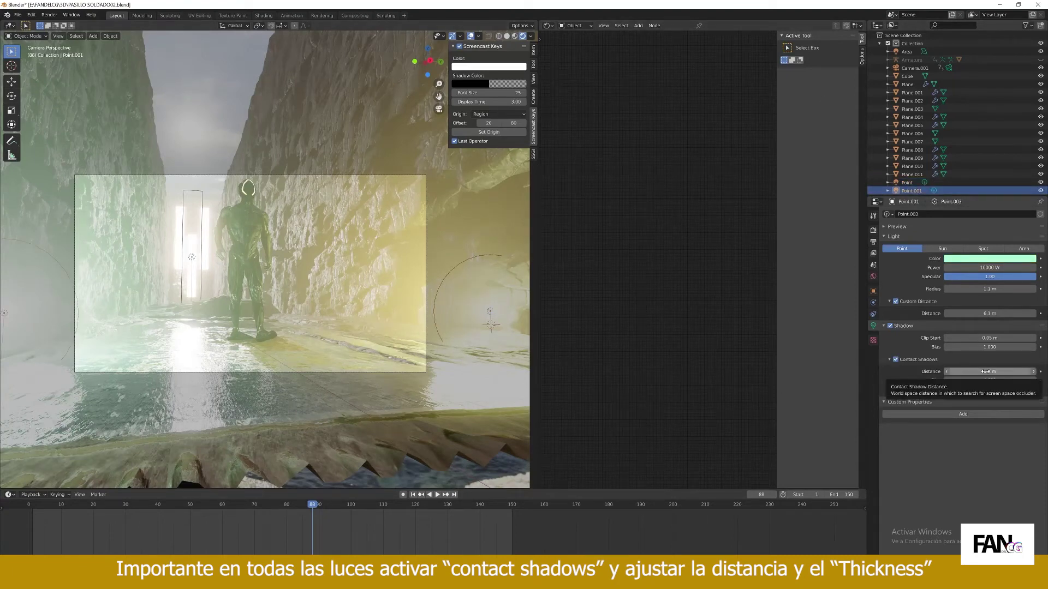
{"action": "left_click", "coordinate": [959, 372]}
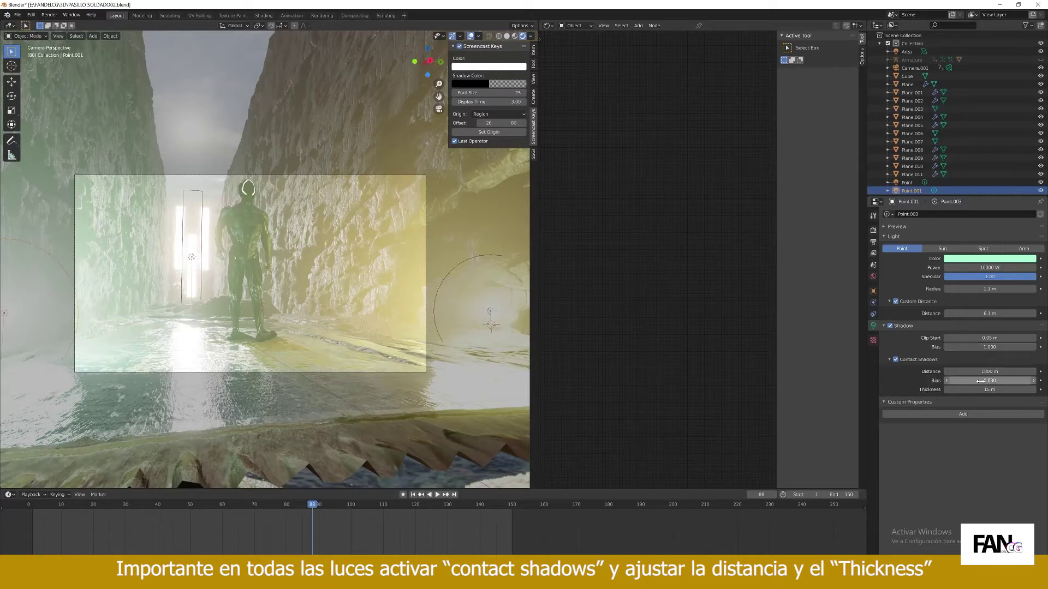
Scrub to frame 106 and adjust the ColorRamp stops that feed the roughness of the ground plane's material
{"action": "left_click_drag", "start_coordinate": [313, 506], "coordinate": [283, 512]}
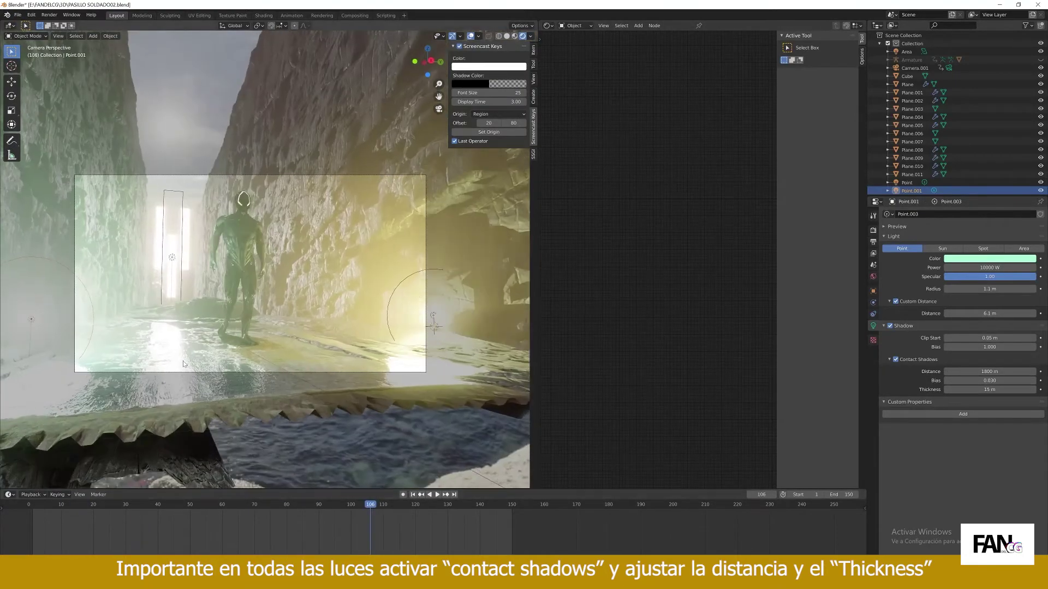
{"action": "left_click", "coordinate": [273, 409]}
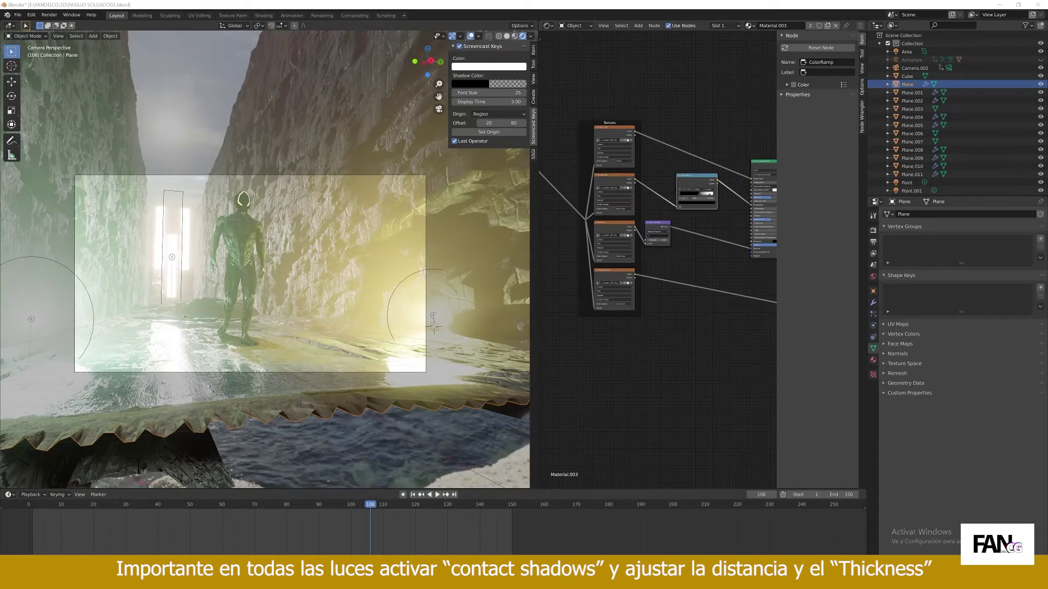
{"action": "middle_click_drag", "start_coordinate": [709, 273], "coordinate": [708, 250]}
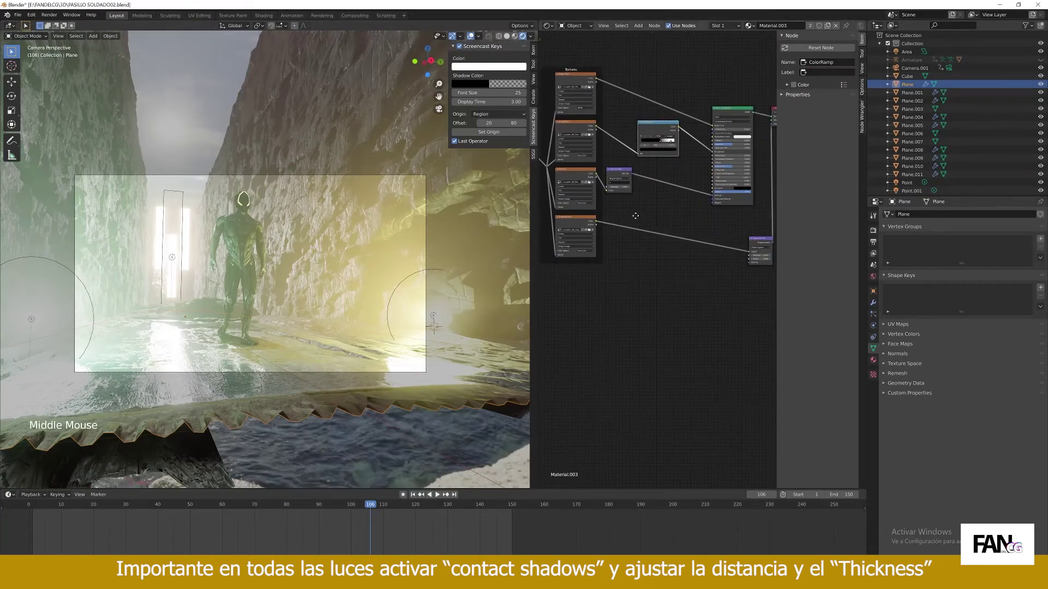
{"action": "scroll", "coordinate": [754, 229], "scroll_direction": "up", "scroll_amount": 6}
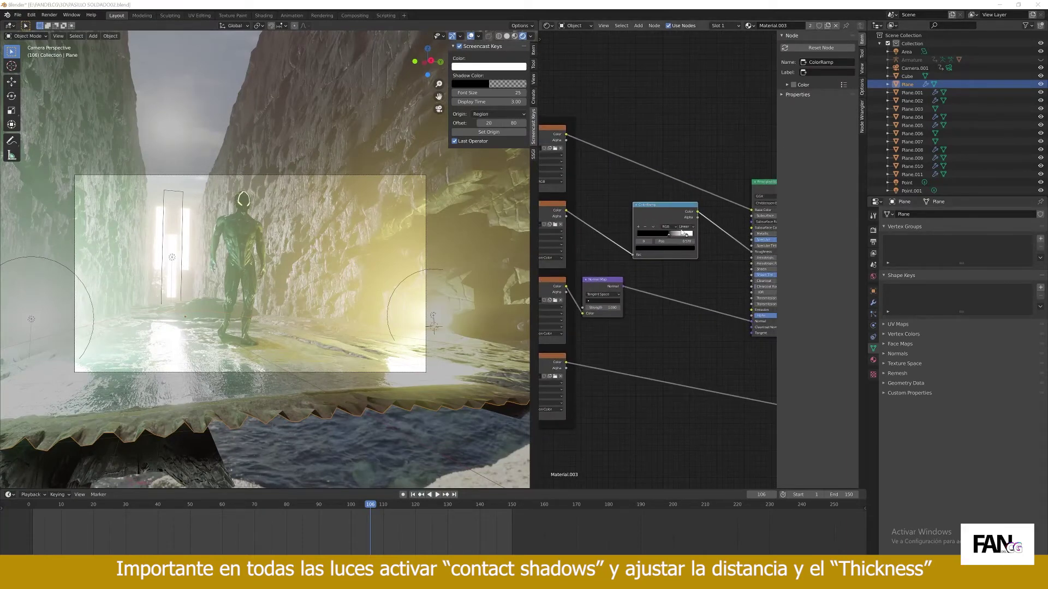
{"action": "left_click", "coordinate": [660, 248]}
{"action": "left_click", "coordinate": [676, 243]}
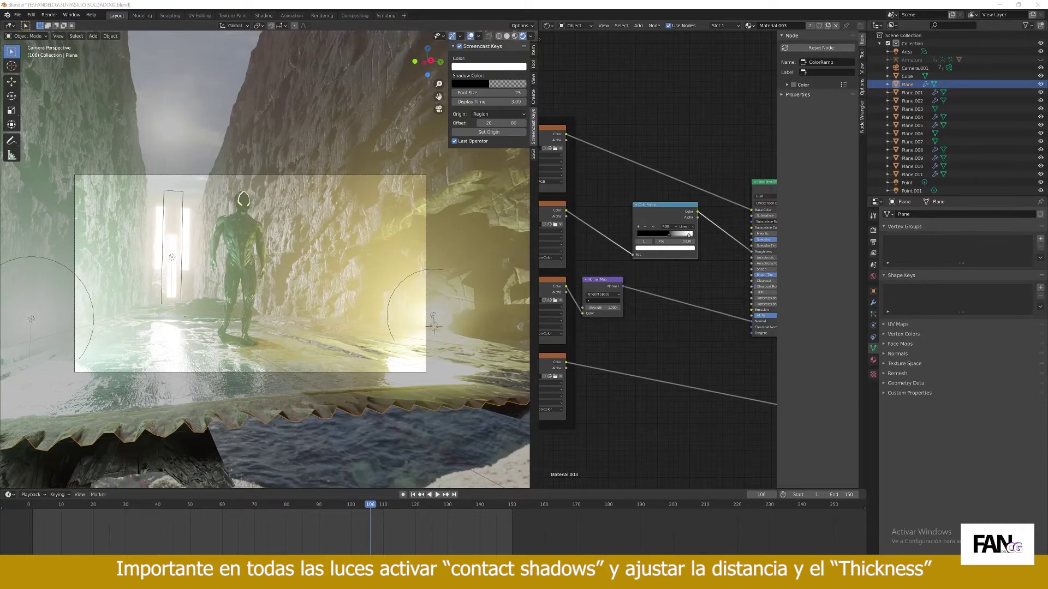
Change the Mix node's second color to blue in the character's body material and set the emission strength to 200
{"action": "left_click", "coordinate": [250, 207]}
{"action": "scroll", "coordinate": [628, 328], "scroll_direction": "up", "scroll_amount": 9}
{"action": "middle_click_drag", "start_coordinate": [628, 328], "coordinate": [615, 375]}
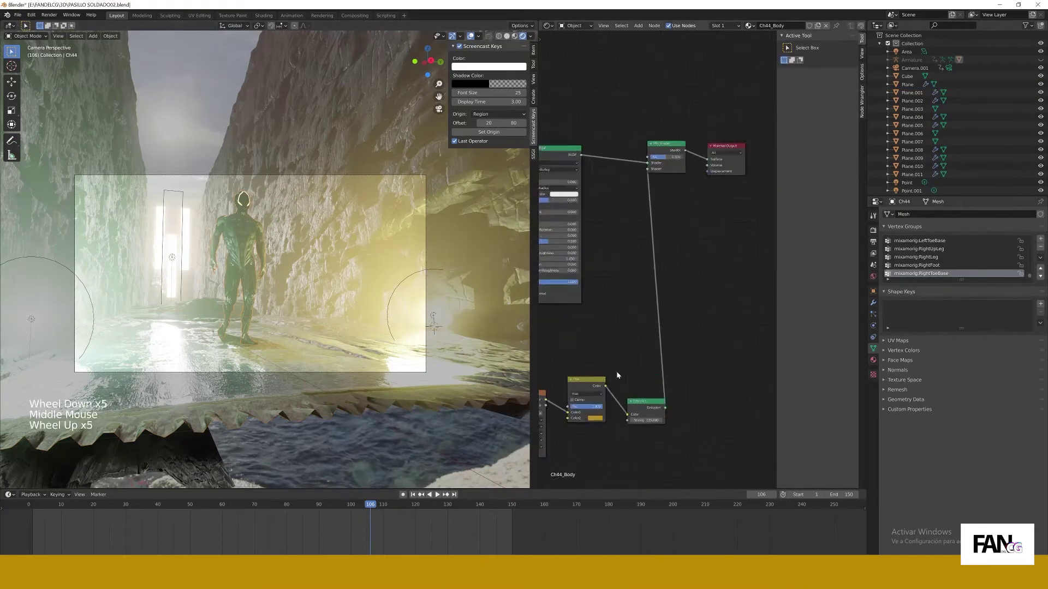
{"action": "left_click", "coordinate": [607, 363]}
{"action": "left_click", "coordinate": [677, 367]}
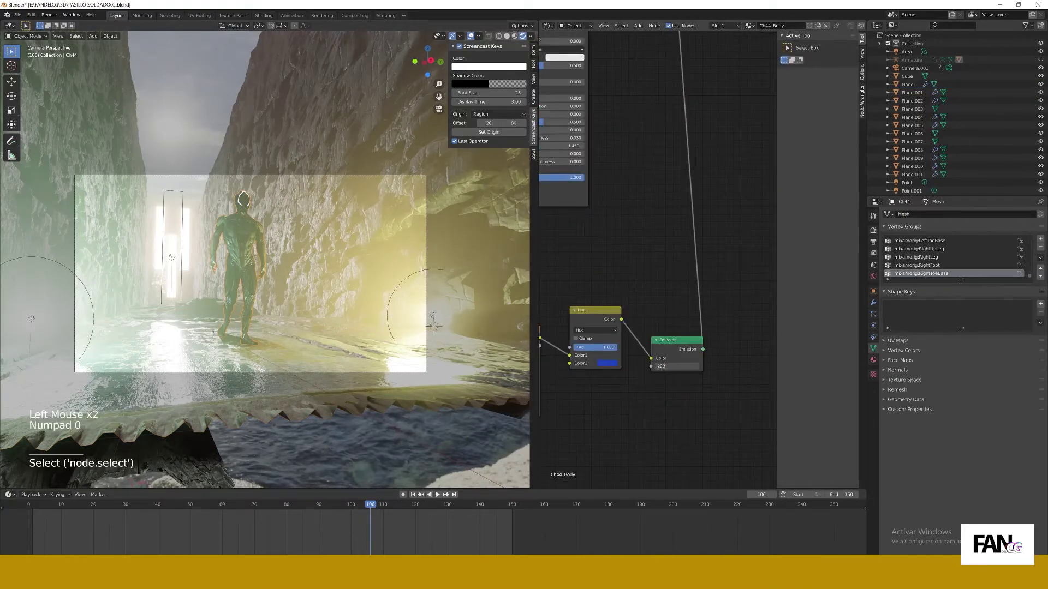
{"action": "key", "text": "Return"}
Change the character's glow color to cyan in the Mix node and raise the emission strength to 500
{"action": "left_click", "coordinate": [534, 79]}
{"action": "scroll", "coordinate": [251, 229], "scroll_direction": "up", "scroll_amount": 4}
{"action": "middle_click_drag", "start_coordinate": [251, 229], "coordinate": [267, 284]}
{"action": "scroll", "coordinate": [268, 245], "scroll_direction": "up", "scroll_amount": 6}
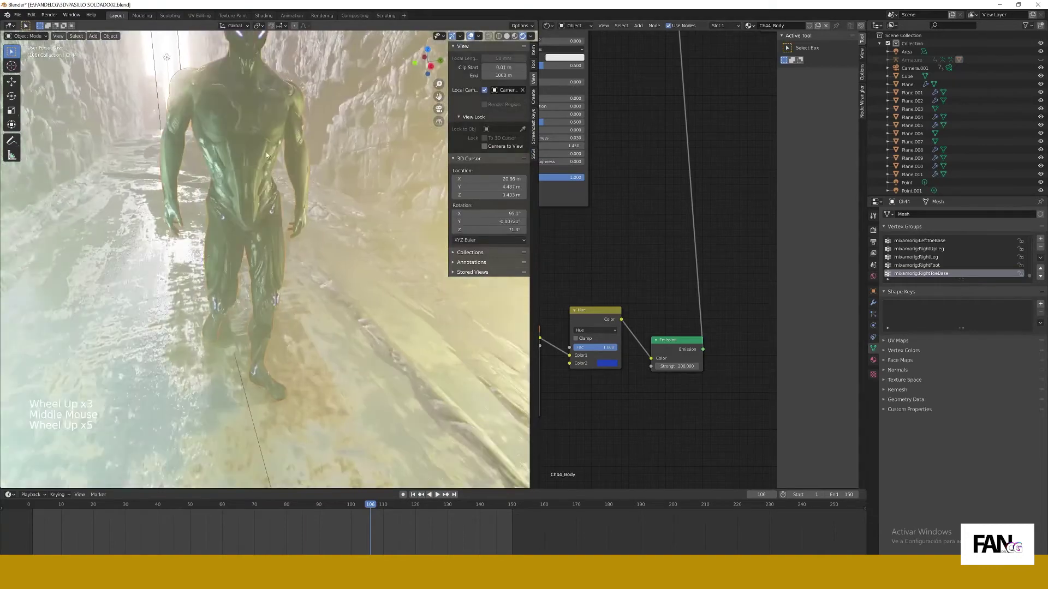
{"action": "middle_click_drag", "start_coordinate": [240, 191], "coordinate": [289, 300], "text": "shift"}
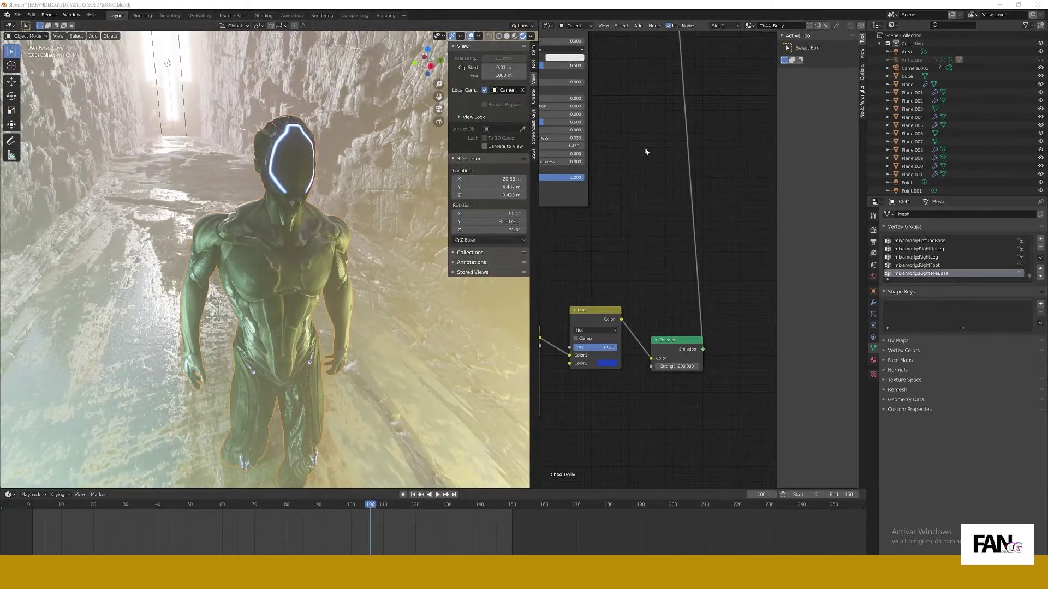
{"action": "left_click", "coordinate": [607, 363]}
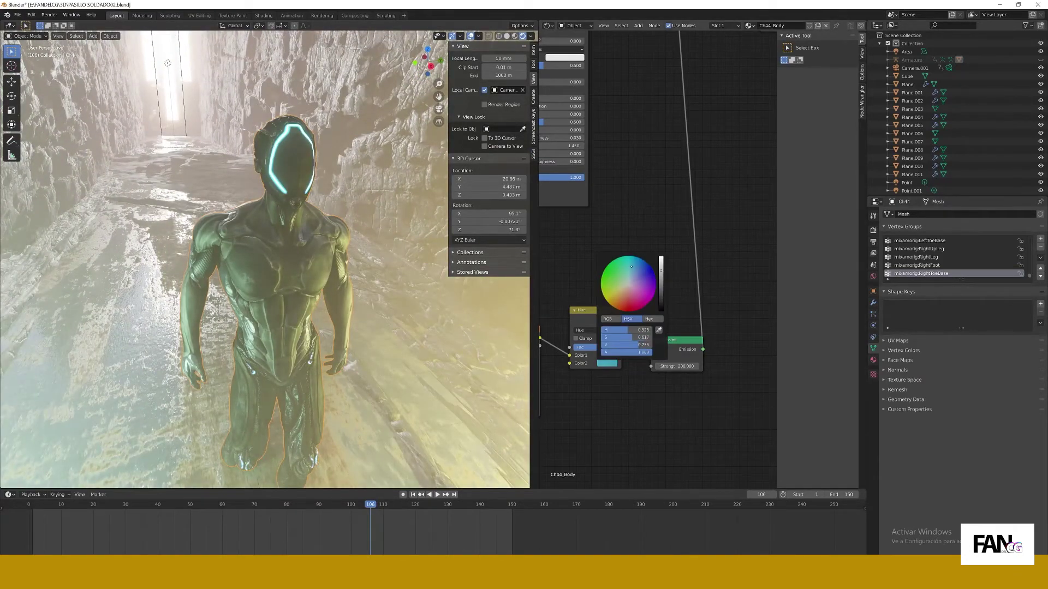
{"action": "left_click", "coordinate": [677, 367]}
{"action": "type", "text": "500"}
{"action": "key", "text": "Return"}
{"action": "middle_click_drag", "start_coordinate": [350, 295], "coordinate": [349, 259]}
{"action": "scroll", "coordinate": [350, 259], "scroll_direction": "down", "scroll_amount": 5}
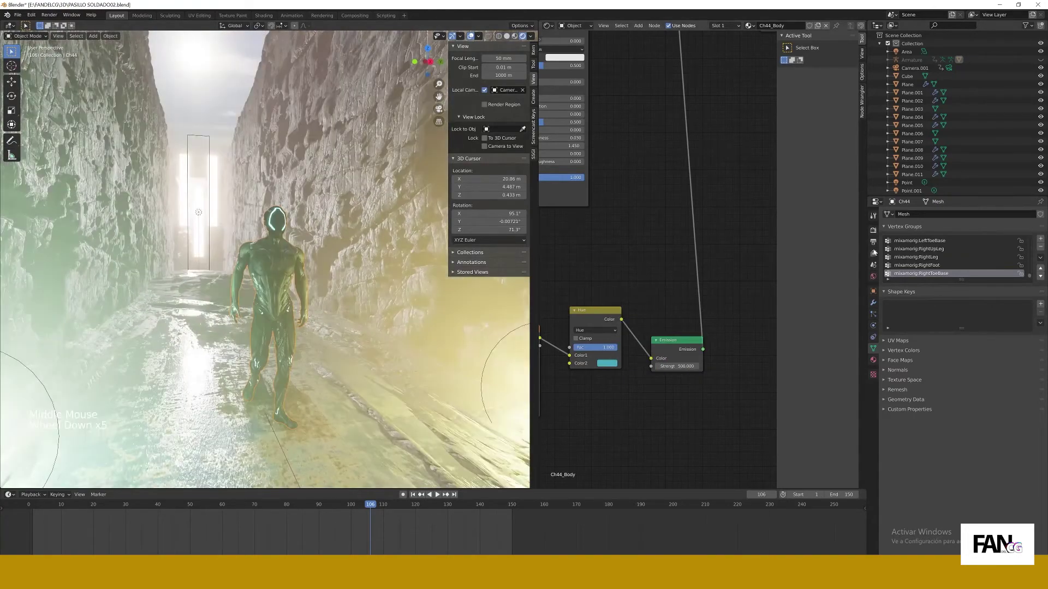
Adjust the bloom radius and intensity in the Eevee render settings and return to the camera view
{"action": "left_click", "coordinate": [873, 231]}
{"action": "scroll", "coordinate": [892, 352], "scroll_direction": "up", "scroll_amount": 20}
{"action": "left_click", "coordinate": [983, 320]}
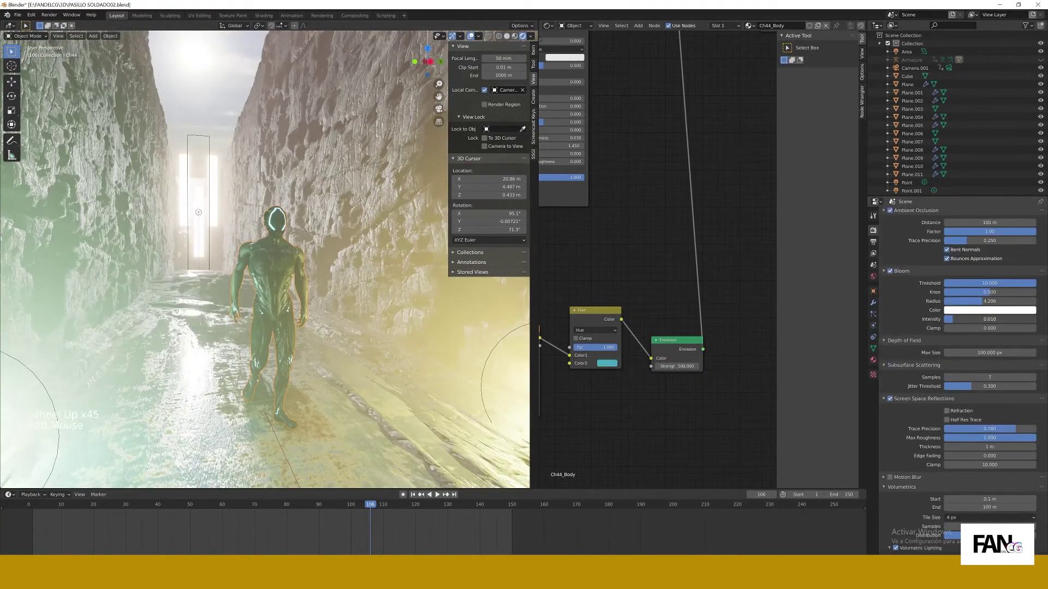
{"action": "left_click_drag", "start_coordinate": [989, 319], "coordinate": [999, 319]}
{"action": "key", "text": "KP_0"}
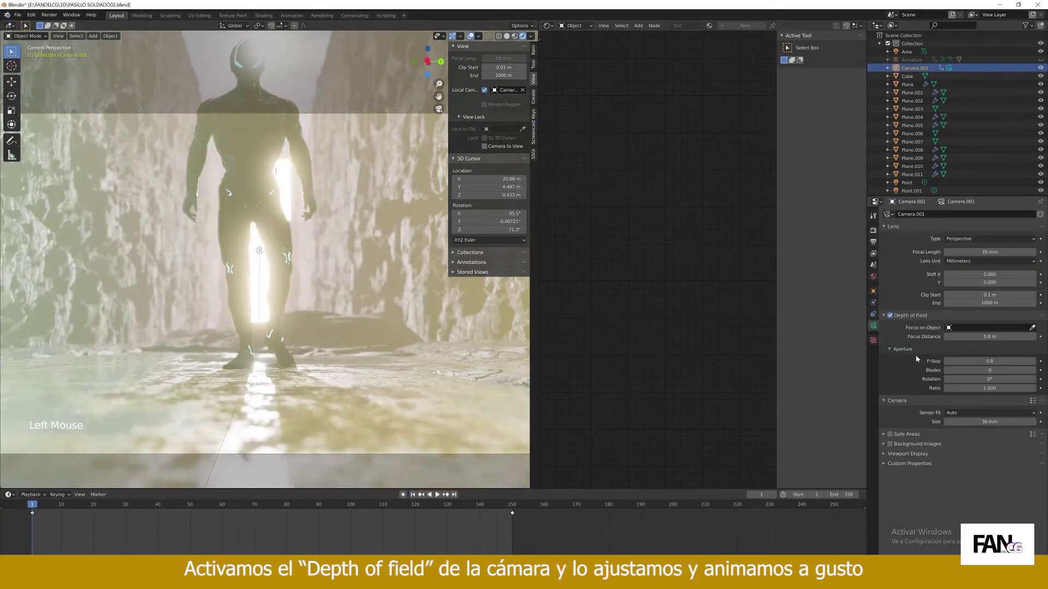
Keyframe the camera's F-stop and focus distance at the first and last frames, widen the viewport and play the animation
{"action": "mouse_move", "coordinate": [987, 360]}
{"action": "left_mouse_down"}
{"action": "mouse_move", "coordinate": [966, 361]}
{"action": "mouse_move", "coordinate": [999, 361]}
{"action": "left_mouse_up"}
{"action": "left_click", "coordinate": [454, 495]}
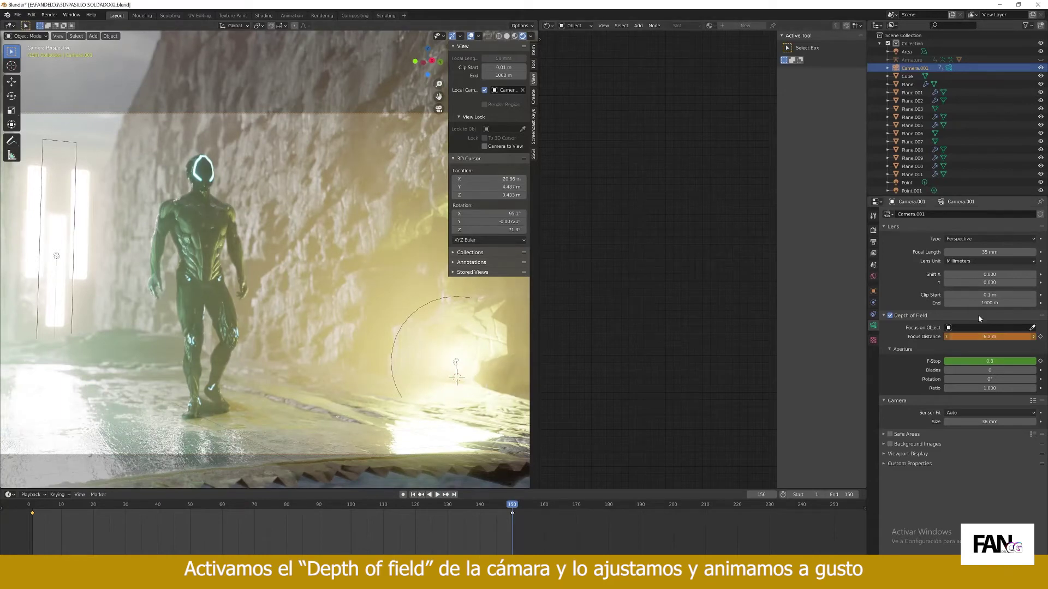
{"action": "scroll", "coordinate": [491, 350], "scroll_direction": "down", "scroll_amount": 2}
{"action": "left_click_drag", "start_coordinate": [535, 347], "coordinate": [641, 349]}
{"action": "left_click", "coordinate": [413, 495]}
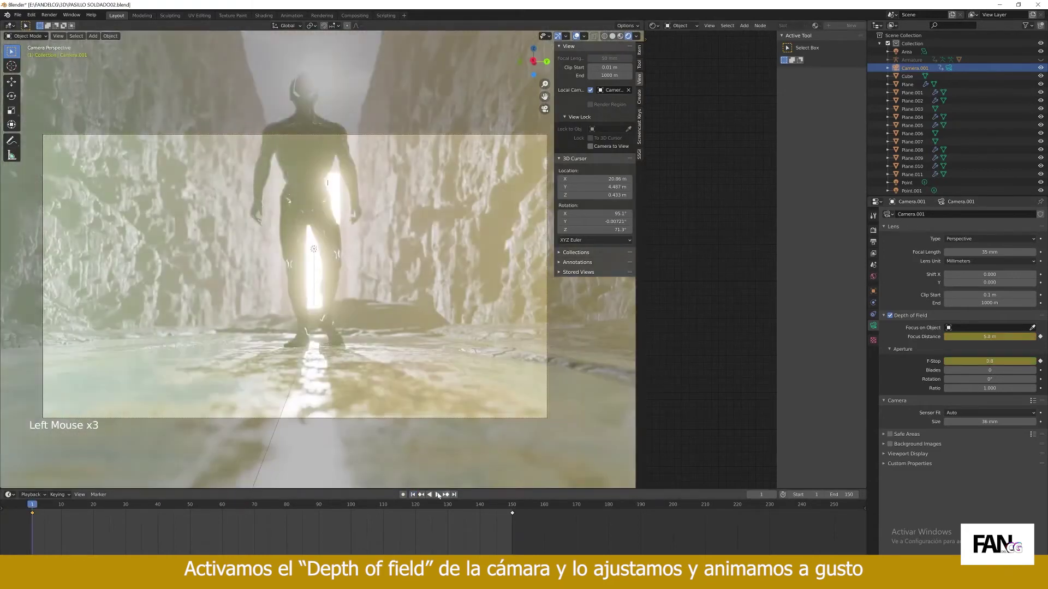
{"action": "left_click", "coordinate": [437, 494]}
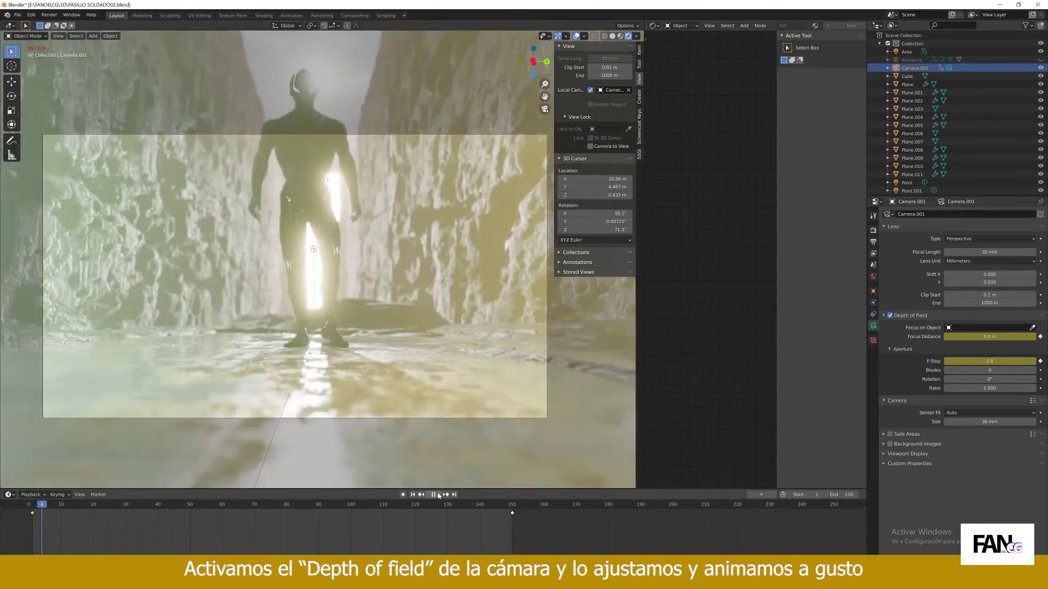
Lock the camera to the view, enable auto keying and reframe the camera on the character at frames 60 and 121
{"action": "left_click", "coordinate": [72, 507]}
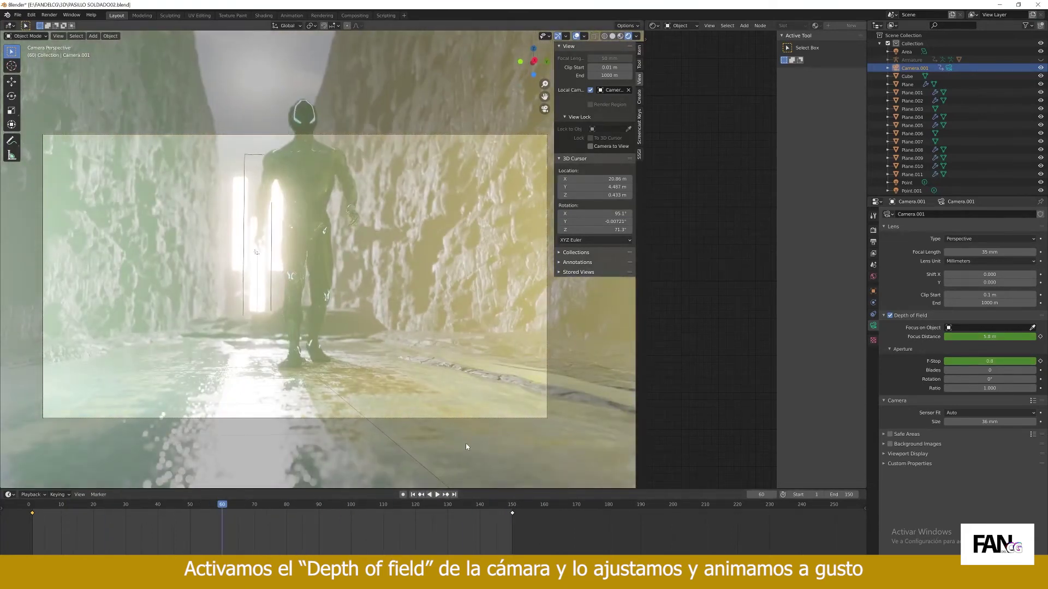
{"action": "left_click", "coordinate": [590, 146]}
{"action": "left_click", "coordinate": [403, 495]}
{"action": "mouse_move", "coordinate": [314, 282]}
{"action": "middle_mouse_down", "text": "ctrl"}
{"action": "mouse_move", "coordinate": [313, 335]}
{"action": "mouse_move", "coordinate": [308, 286]}
{"action": "middle_mouse_up", "text": "ctrl"}
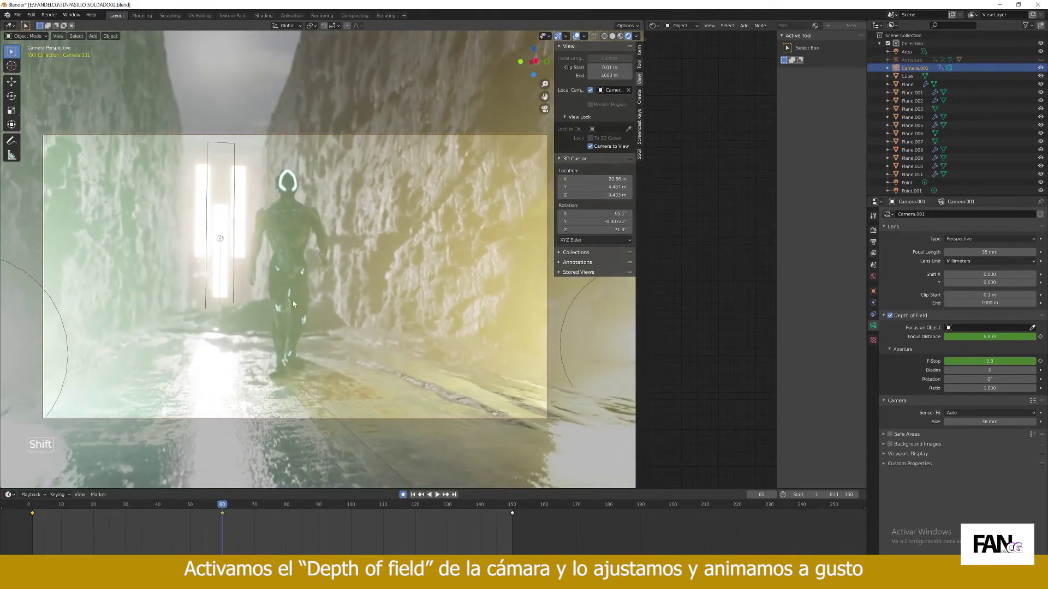
{"action": "middle_click_drag", "start_coordinate": [293, 300], "coordinate": [294, 288], "text": "ctrl"}
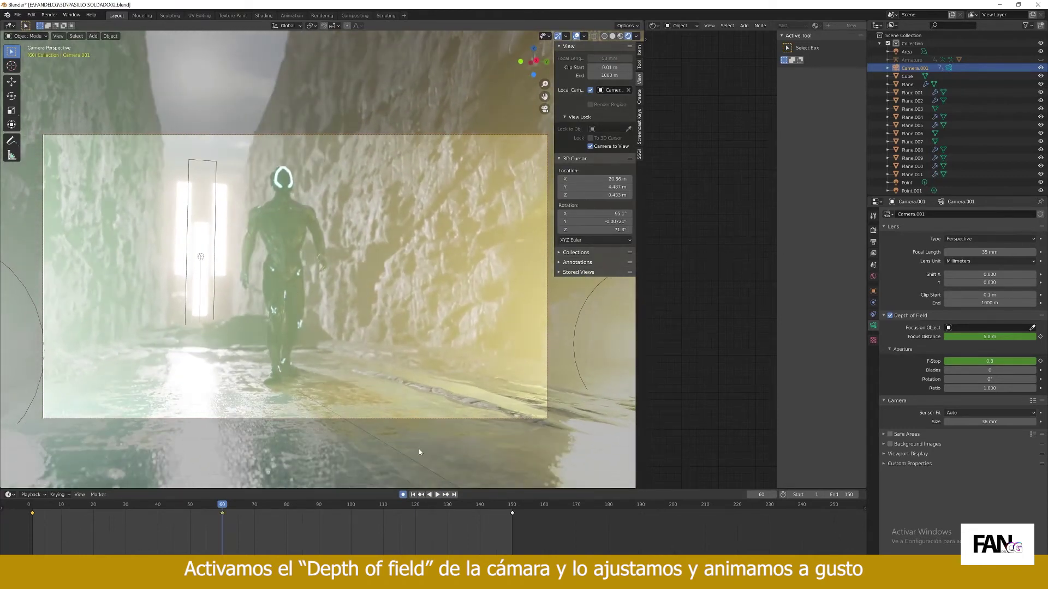
{"action": "key", "text": "shift"}
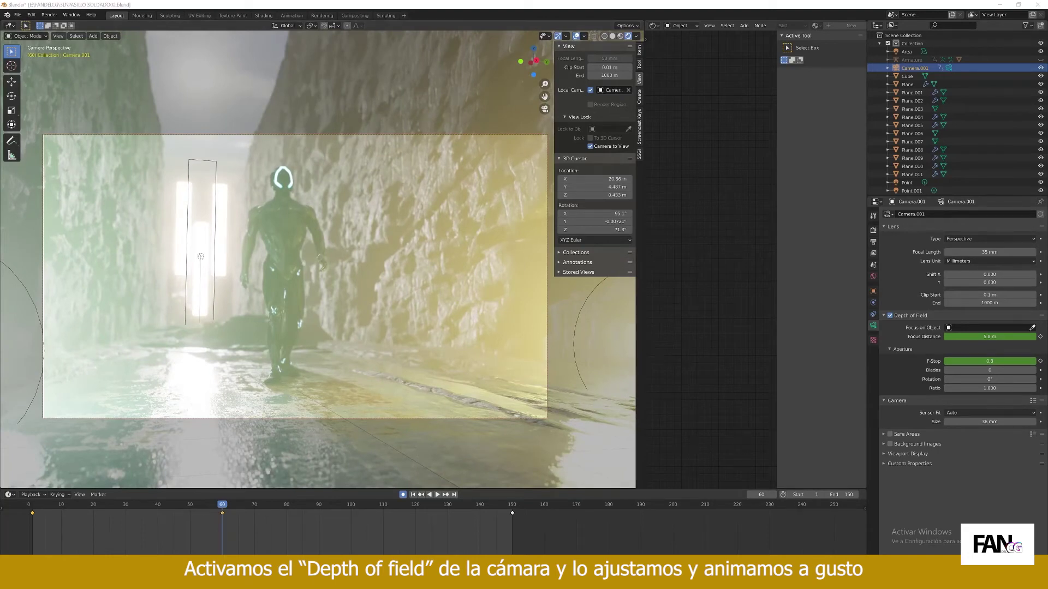
{"action": "double_click", "coordinate": [418, 512]}
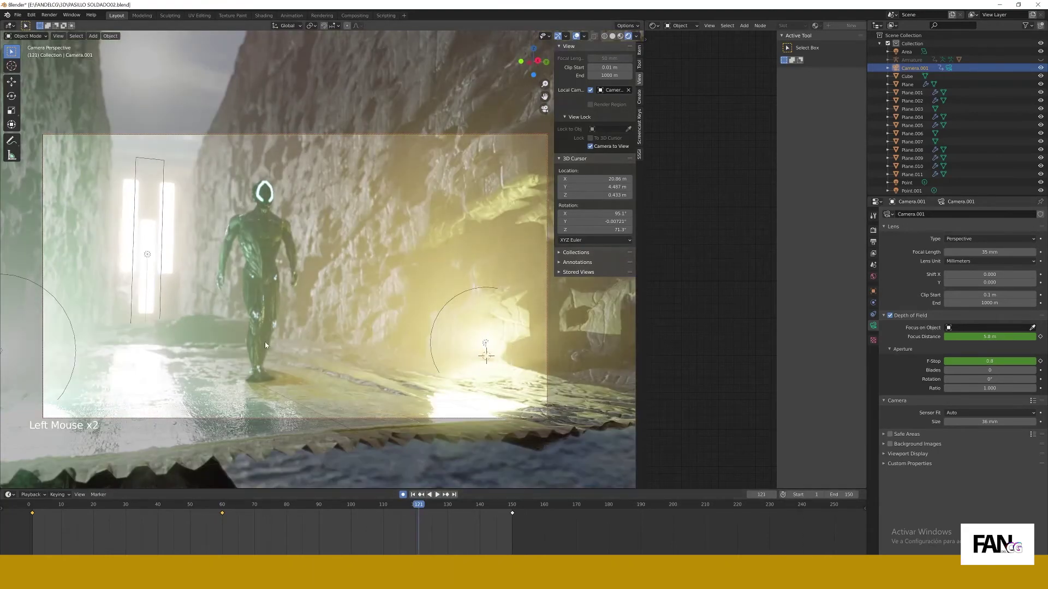
{"action": "middle_click_drag", "start_coordinate": [264, 341], "coordinate": [265, 340]}
Select all the camera keyframes in the timeline, apply a keyframe option to them and clear the selection
{"action": "left_click", "coordinate": [157, 530]}
{"action": "left_click_drag", "start_coordinate": [22, 534], "coordinate": [525, 505]}
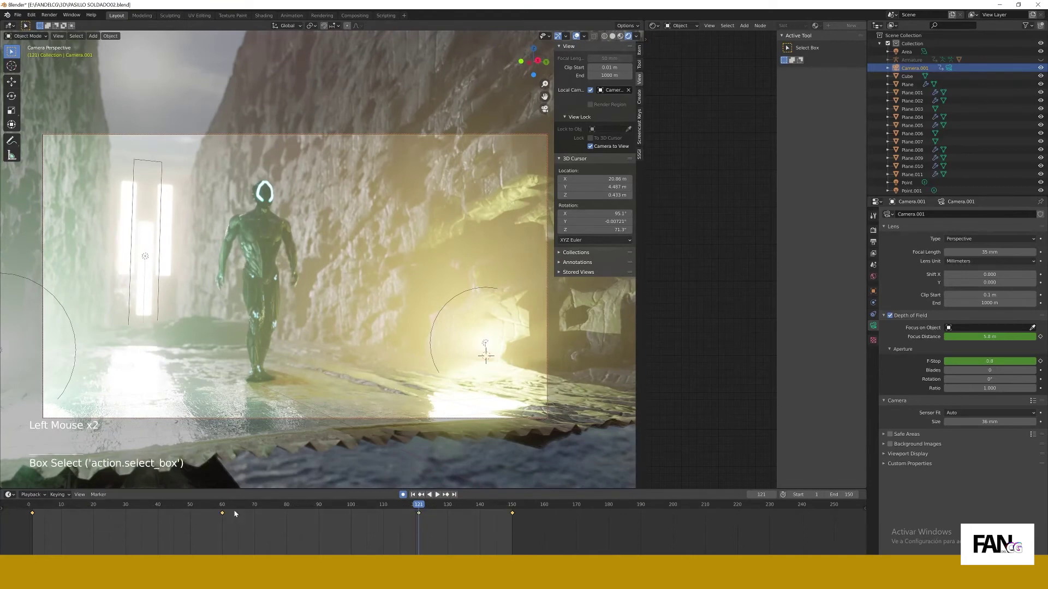
{"action": "right_click", "coordinate": [223, 508]}
{"action": "mouse_move", "coordinate": [222, 508]}
{"action": "left_click", "coordinate": [274, 472]}
{"action": "left_click", "coordinate": [293, 544]}
Keyframe a focus distance of 6.7 m and the F-stop at frame 121, keyframe the F-stop at frame 150 and return to the start
{"action": "left_click_drag", "start_coordinate": [986, 336], "coordinate": [981, 361]}
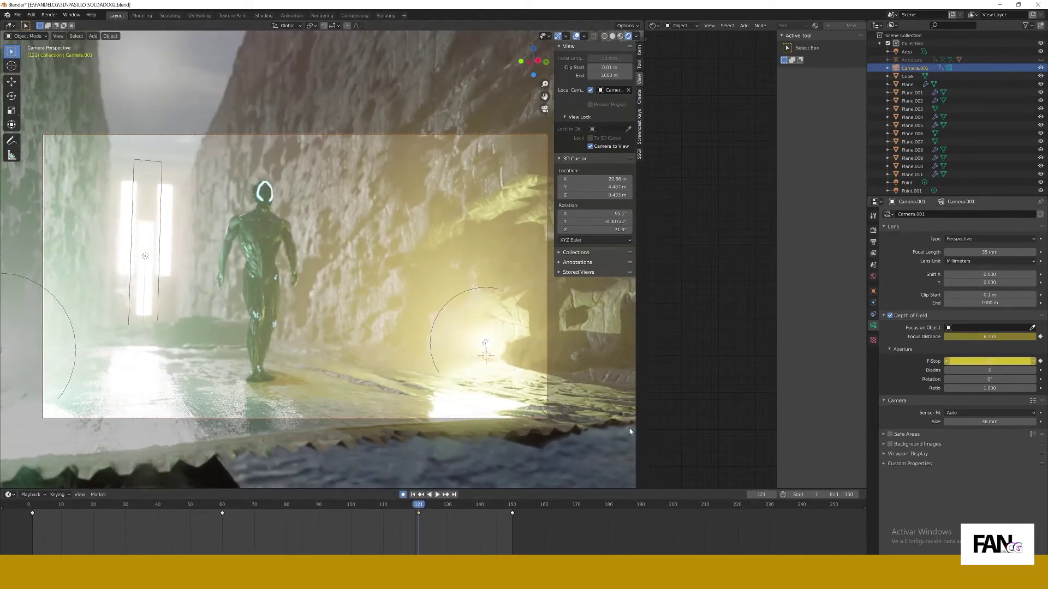
{"action": "left_click_drag", "start_coordinate": [473, 519], "coordinate": [512, 522]}
{"action": "left_click", "coordinate": [987, 361]}
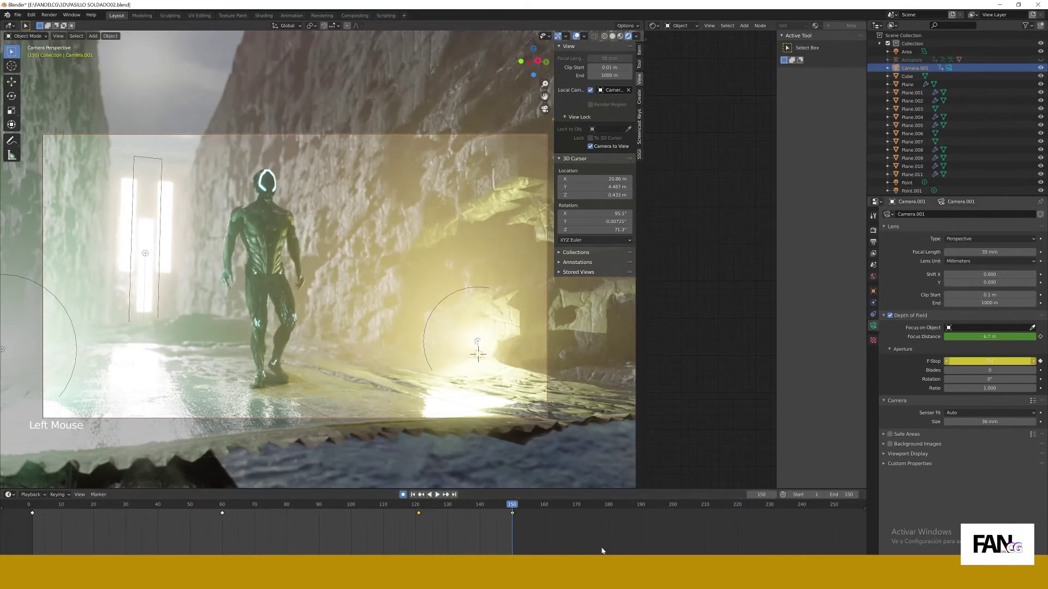
{"action": "left_click", "coordinate": [419, 506]}
{"action": "left_click_drag", "start_coordinate": [35, 506], "coordinate": [30, 506]}
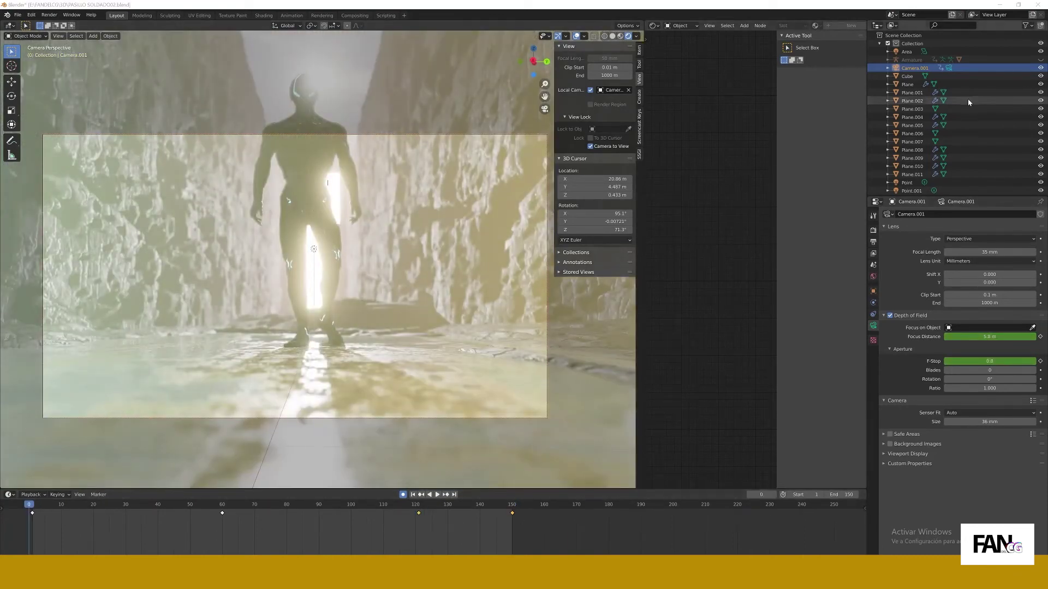
Turn off auto keying and set the area light's contact shadow thickness and distance to 100 m
{"action": "left_click", "coordinate": [315, 248]}
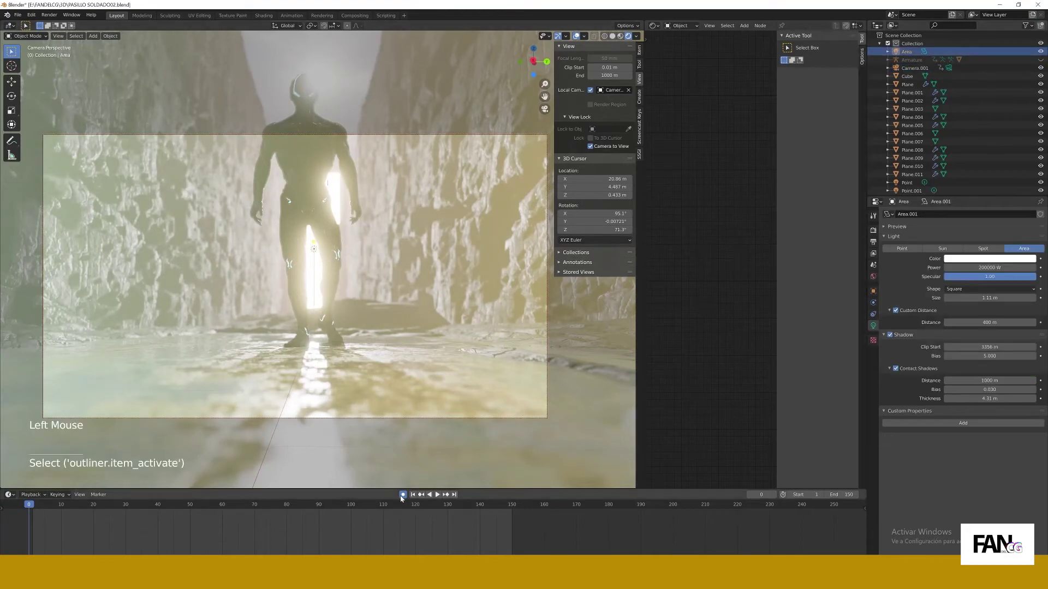
{"action": "left_click", "coordinate": [968, 399]}
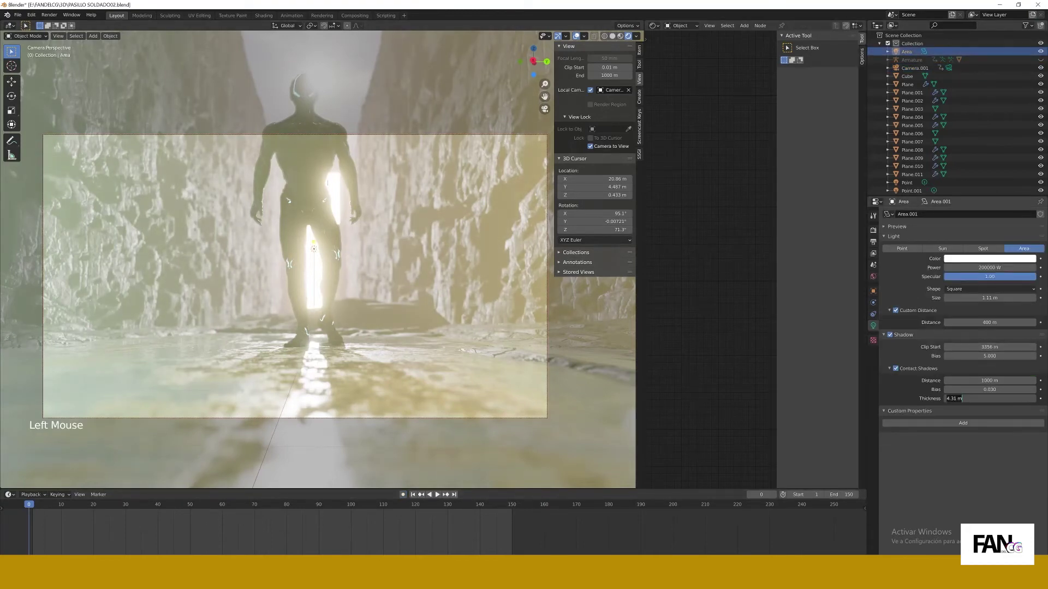
{"action": "type", "text": "100"}
{"action": "key", "text": "Return"}
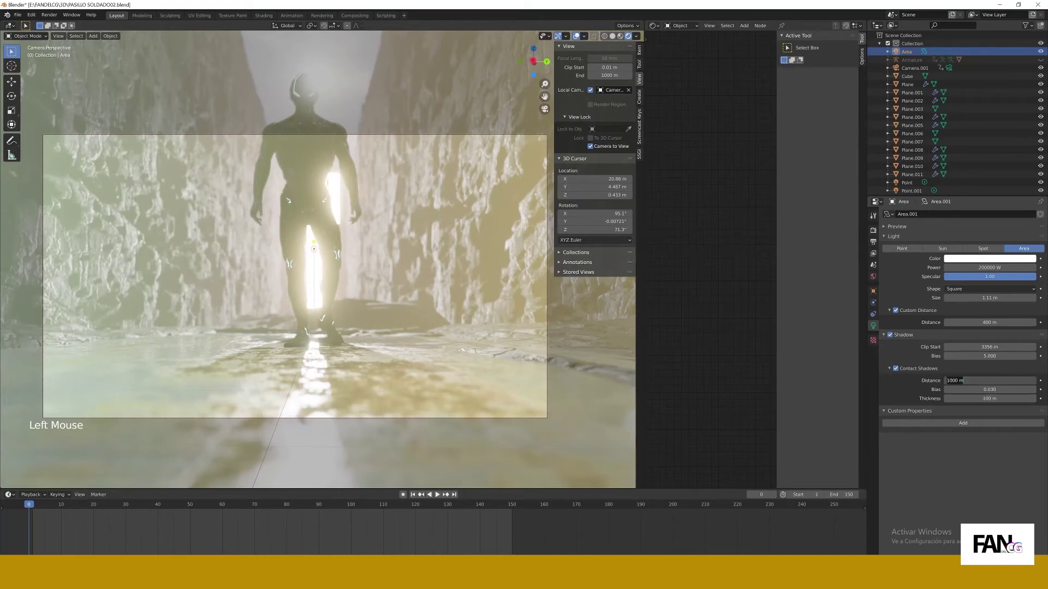
{"action": "type", "text": "100"}
{"action": "key", "text": "Return"}
Render a test image of the view at frame 5, inspect it and close the render window
{"action": "mouse_move", "coordinate": [36, 509]}
{"action": "left_mouse_down"}
{"action": "mouse_move", "coordinate": [451, 514]}
{"action": "mouse_move", "coordinate": [45, 510]}
{"action": "left_mouse_up"}
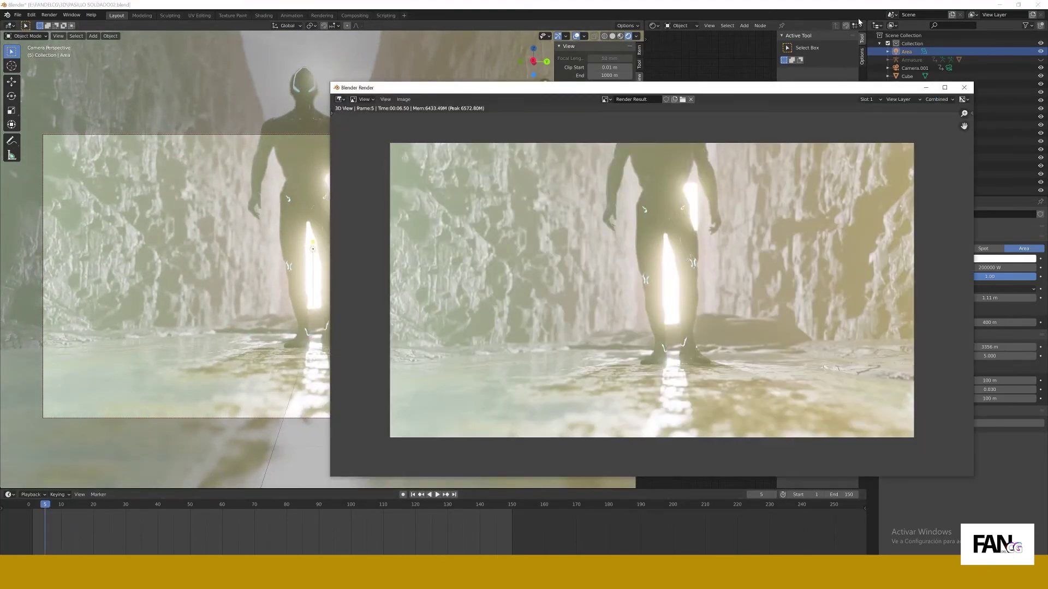
{"action": "left_click_drag", "start_coordinate": [795, 85], "coordinate": [639, 101]}
{"action": "left_click", "coordinate": [809, 103]}
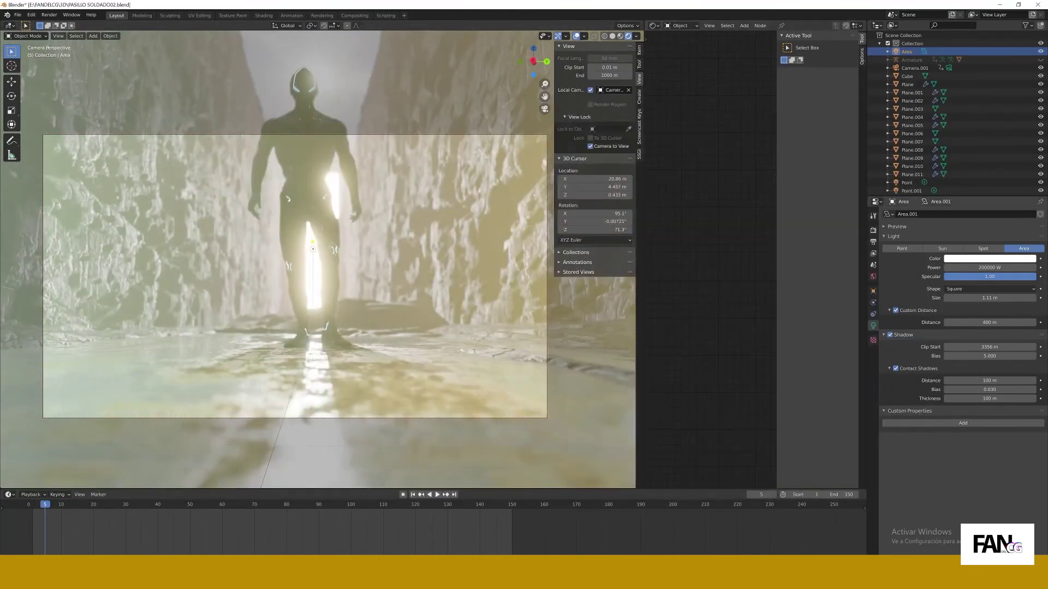
Tint the area light pale yellow and scrub the animation to frame 145 to check the lighting
{"action": "left_click", "coordinate": [990, 258]}
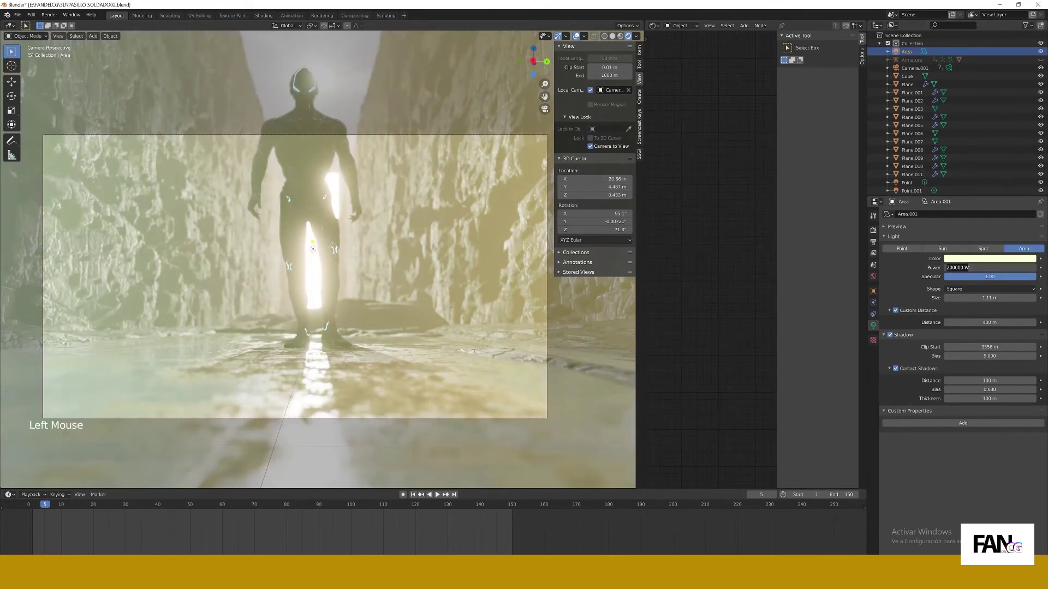
{"action": "key", "text": "Return"}
{"action": "left_click", "coordinate": [382, 423]}
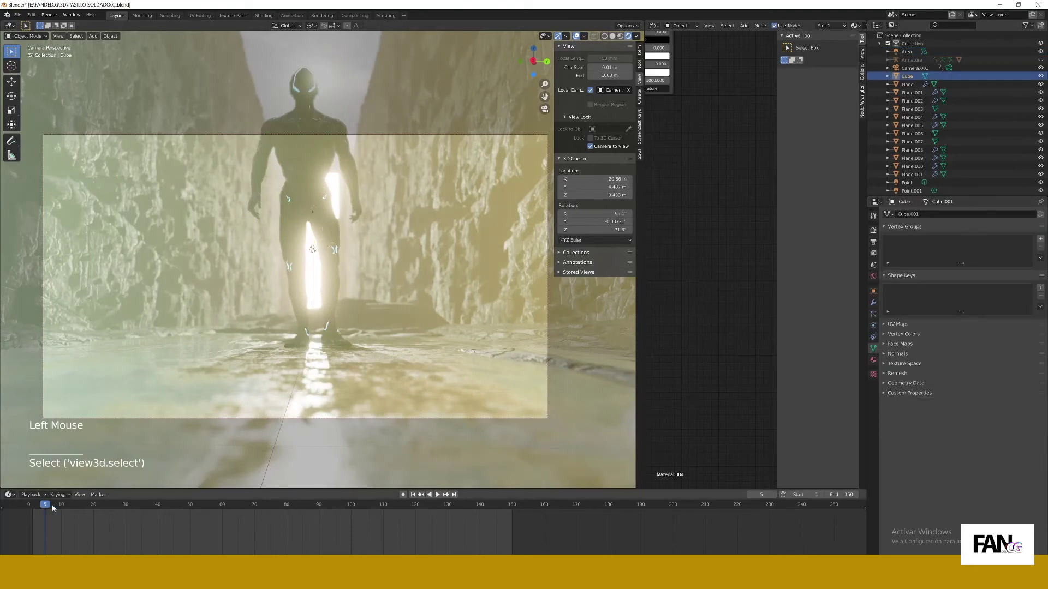
{"action": "left_click_drag", "start_coordinate": [50, 507], "coordinate": [356, 526]}
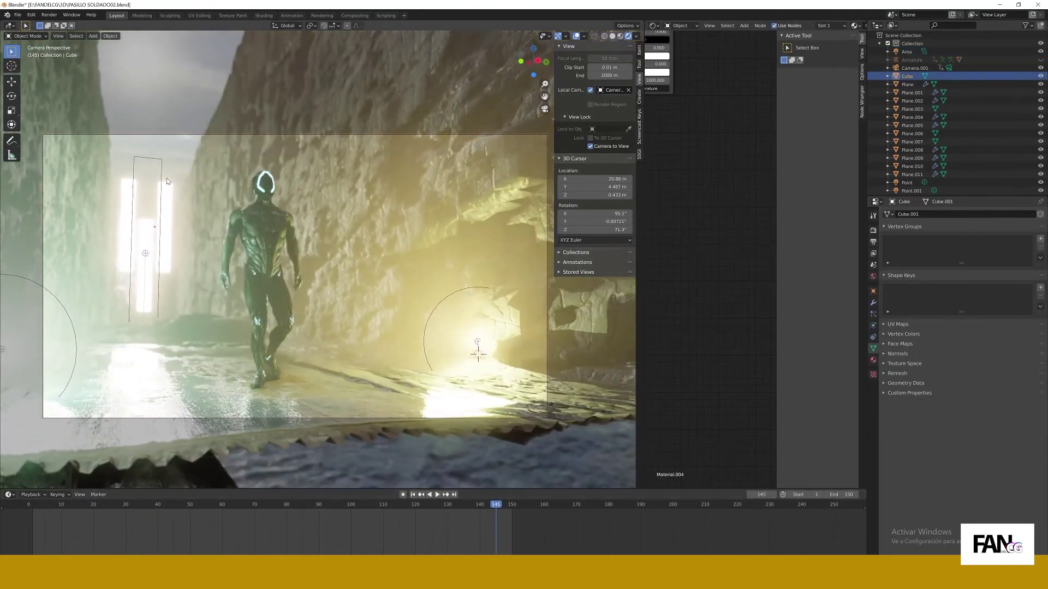
Place the 3D cursor above the corridor's far end, add a UV sphere there and return to the camera view
{"action": "key", "text": "space"}
{"action": "middle_click_drag", "start_coordinate": [284, 210], "coordinate": [304, 163]}
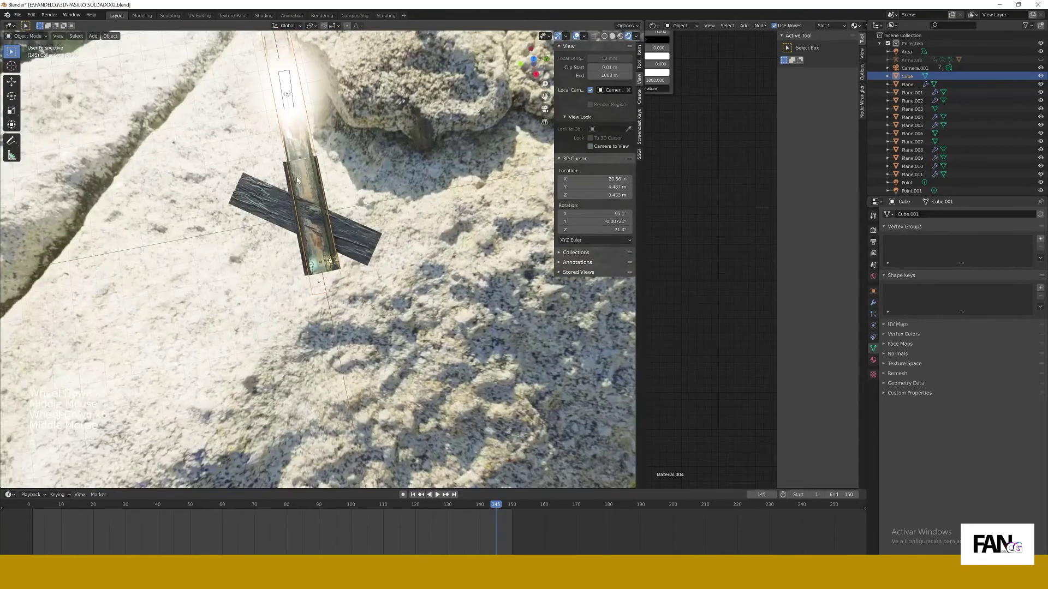
{"action": "key", "text": "shift+space"}
{"action": "left_click", "coordinate": [304, 167]}
{"action": "left_click", "coordinate": [300, 161]}
{"action": "key", "text": "shift+s"}
{"action": "key", "text": "shift+a"}
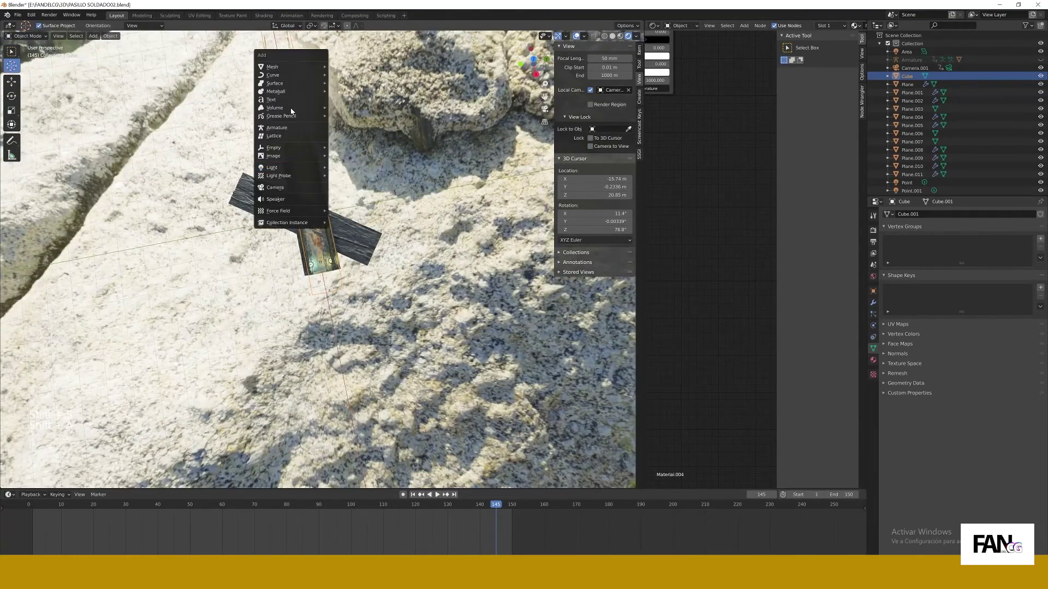
{"action": "mouse_move", "coordinate": [306, 67]}
{"action": "left_click", "coordinate": [350, 91]}
{"action": "middle_click_drag", "start_coordinate": [328, 164], "coordinate": [273, 197]}
{"action": "key", "text": "KP_0"}
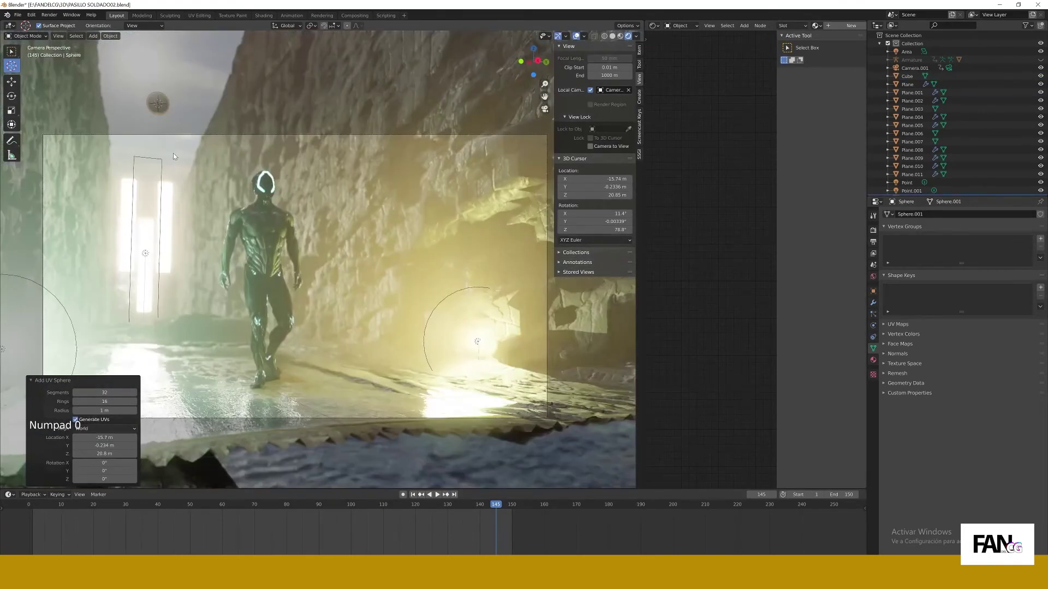
Lower the sphere, shift it along X and Y over the glowing columns, and scale it to 0.774
{"action": "key", "text": "g"}
{"action": "key", "text": "x"}
{"action": "left_click", "coordinate": [172, 181]}
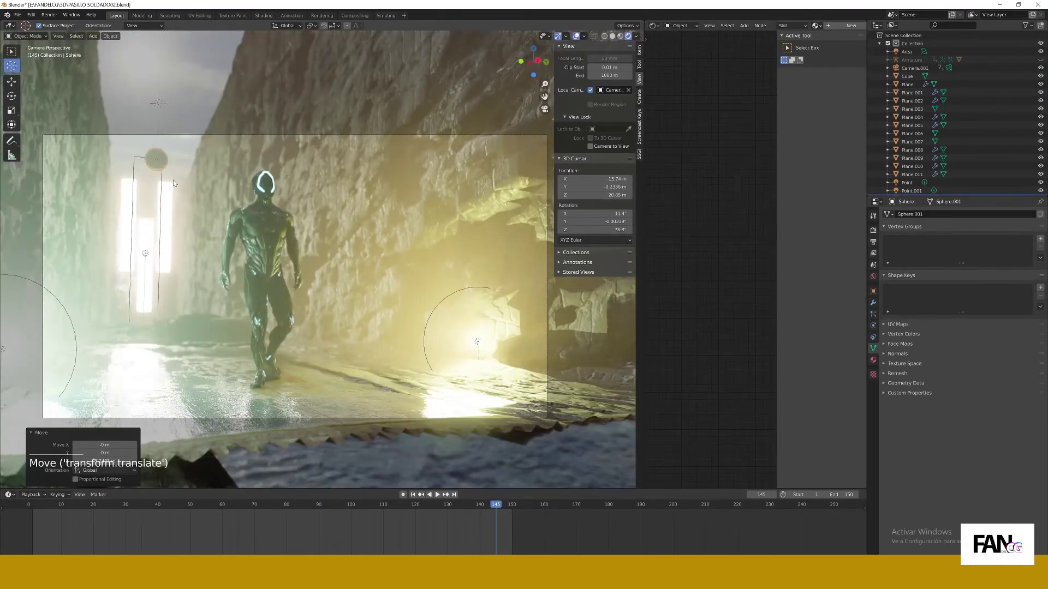
{"action": "key", "text": "g"}
{"action": "key", "text": "y"}
{"action": "left_click", "coordinate": [172, 177]}
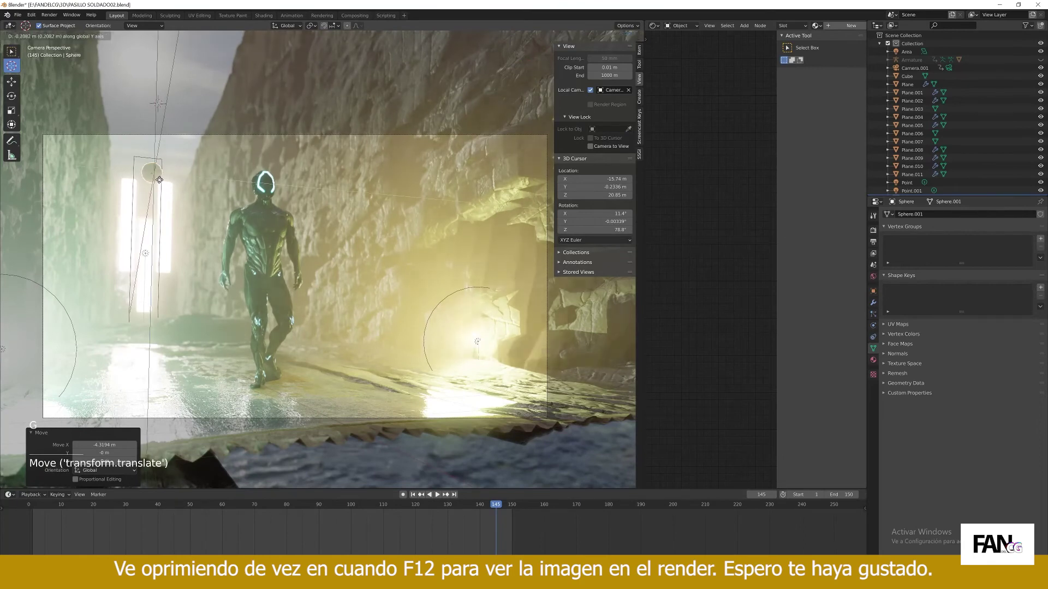
{"action": "left_click", "coordinate": [154, 171]}
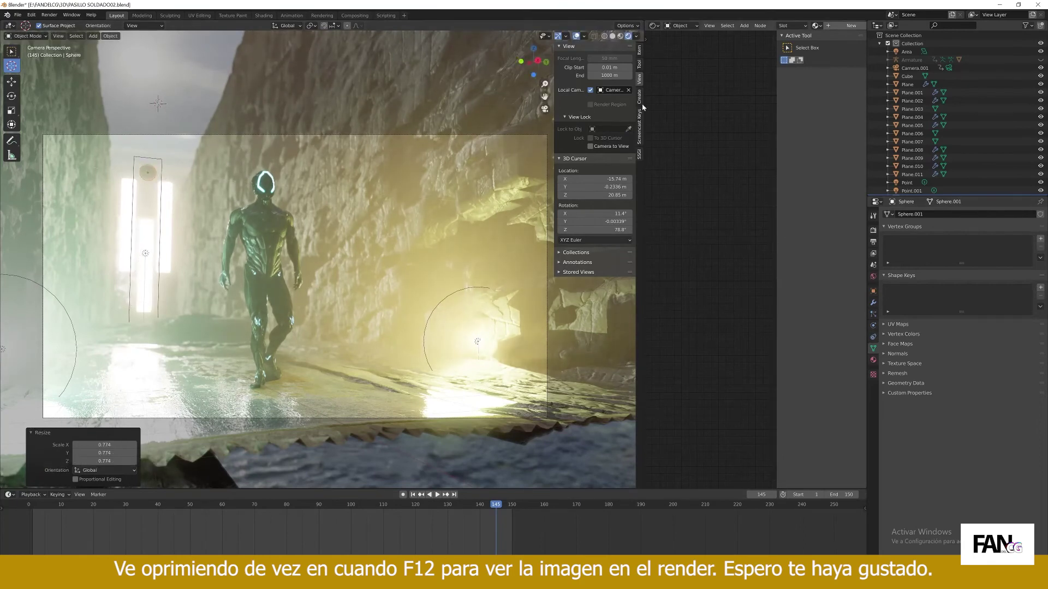
Enlarge the node editor, create a new material for the sphere and set its Metallic to 1.000
{"action": "left_click_drag", "start_coordinate": [644, 105], "coordinate": [514, 104]}
{"action": "left_click", "coordinate": [721, 25]}
{"action": "scroll", "coordinate": [637, 157], "scroll_direction": "down", "scroll_amount": 4}
{"action": "middle_click_drag", "start_coordinate": [638, 157], "coordinate": [710, 249]}
{"action": "scroll", "coordinate": [627, 248], "scroll_direction": "up", "scroll_amount": 6}
{"action": "middle_click_drag", "start_coordinate": [595, 178], "coordinate": [614, 194]}
{"action": "left_click_drag", "start_coordinate": [619, 150], "coordinate": [718, 150]}
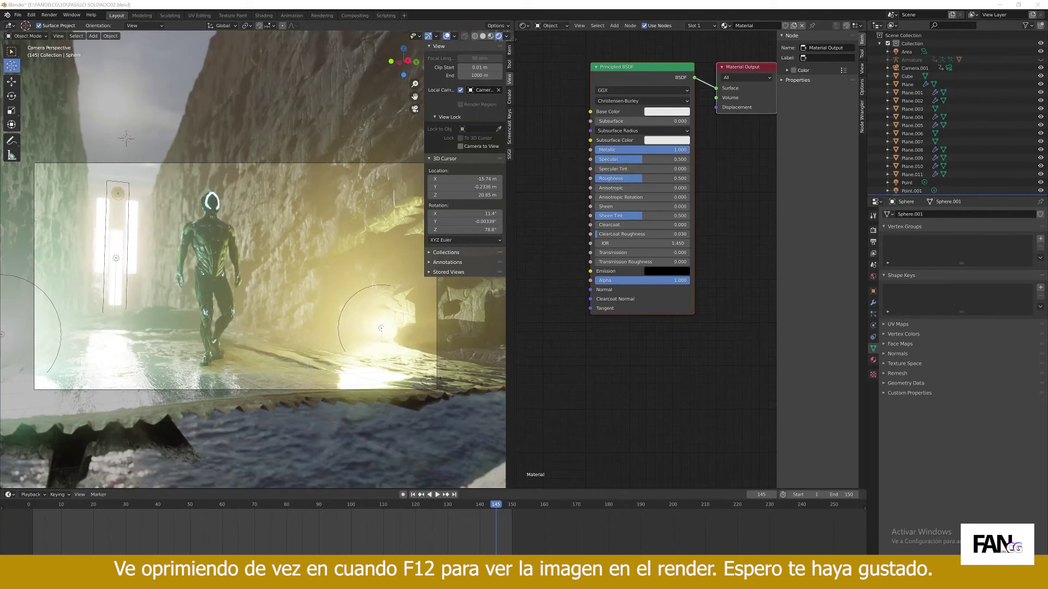
Raise the sphere about 1.66 m along Z to just above the glowing columns and scale it to 0.960
{"action": "left_click", "coordinate": [118, 192]}
{"action": "key", "text": "g"}
{"action": "middle_click_drag", "start_coordinate": [118, 192], "coordinate": [119, 177]}
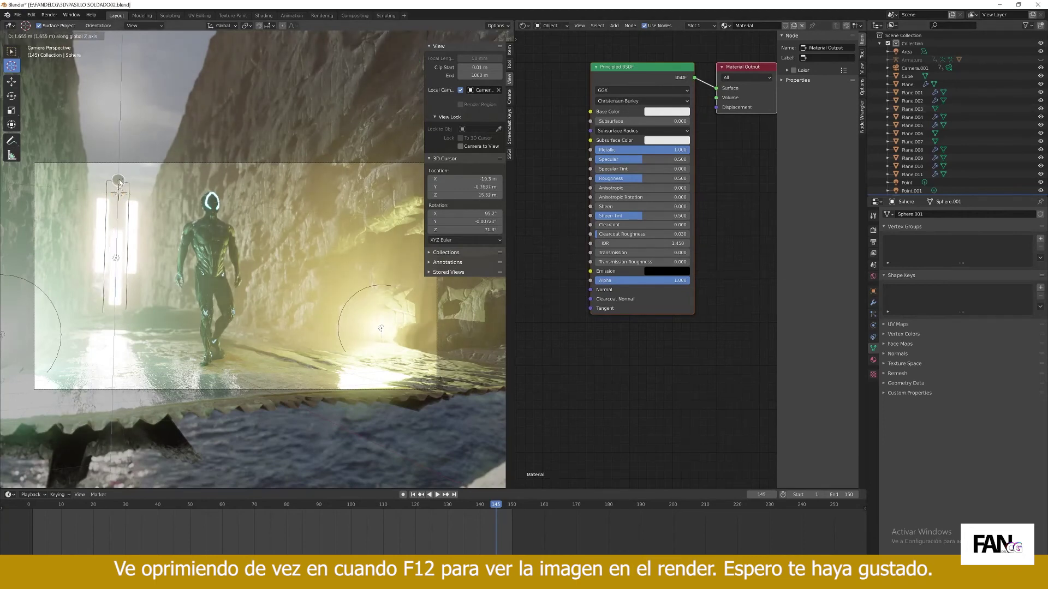
{"action": "left_click", "coordinate": [119, 188]}
{"action": "key", "text": "s"}
{"action": "left_click", "coordinate": [134, 172]}
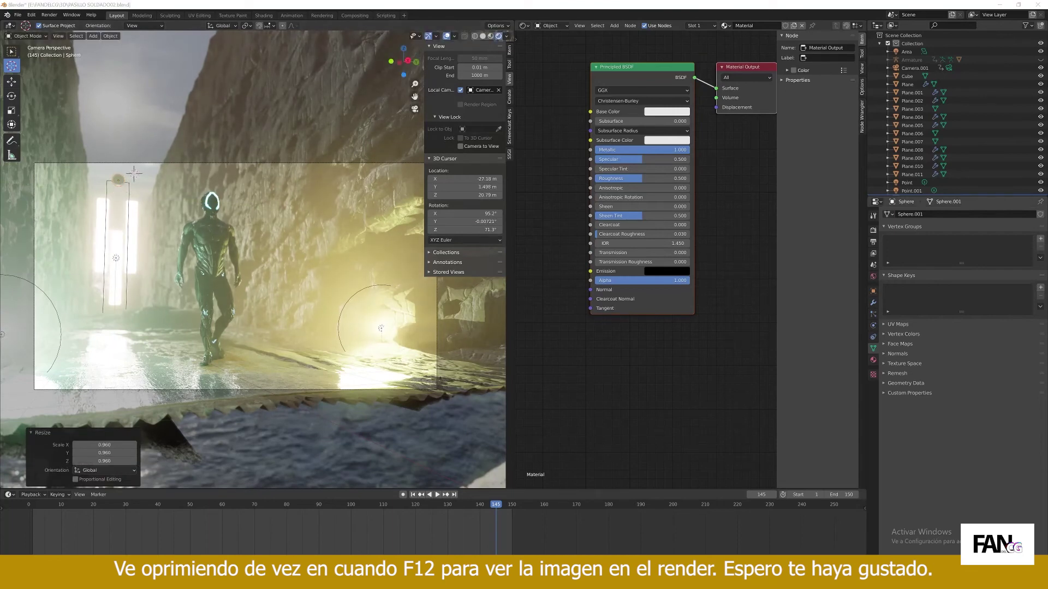
Widen the viewport, then play and scrub the animation to check the sphere in the shot, stopping at frame 134
{"action": "key", "text": "space"}
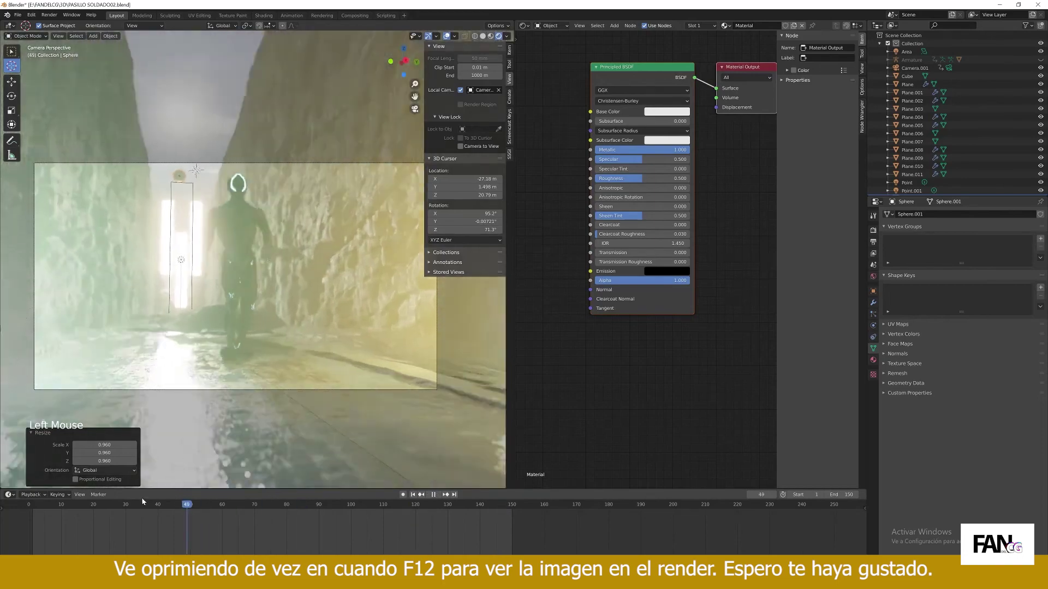
{"action": "left_click_drag", "start_coordinate": [480, 520], "coordinate": [515, 519]}
{"action": "left_click", "coordinate": [546, 377]}
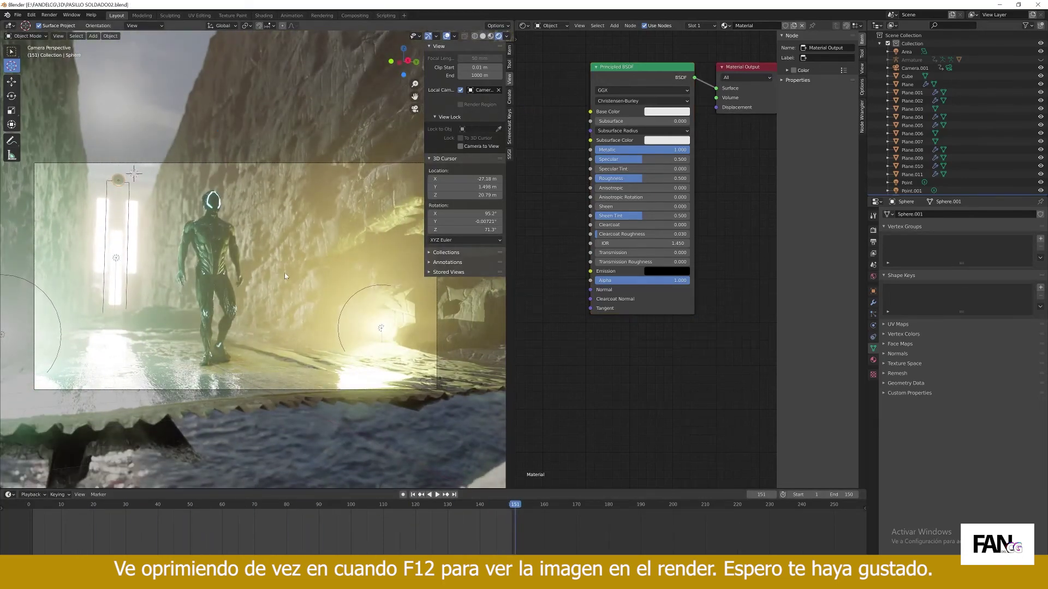
{"action": "left_click_drag", "start_coordinate": [513, 331], "coordinate": [655, 333]}
{"action": "key", "text": "space"}
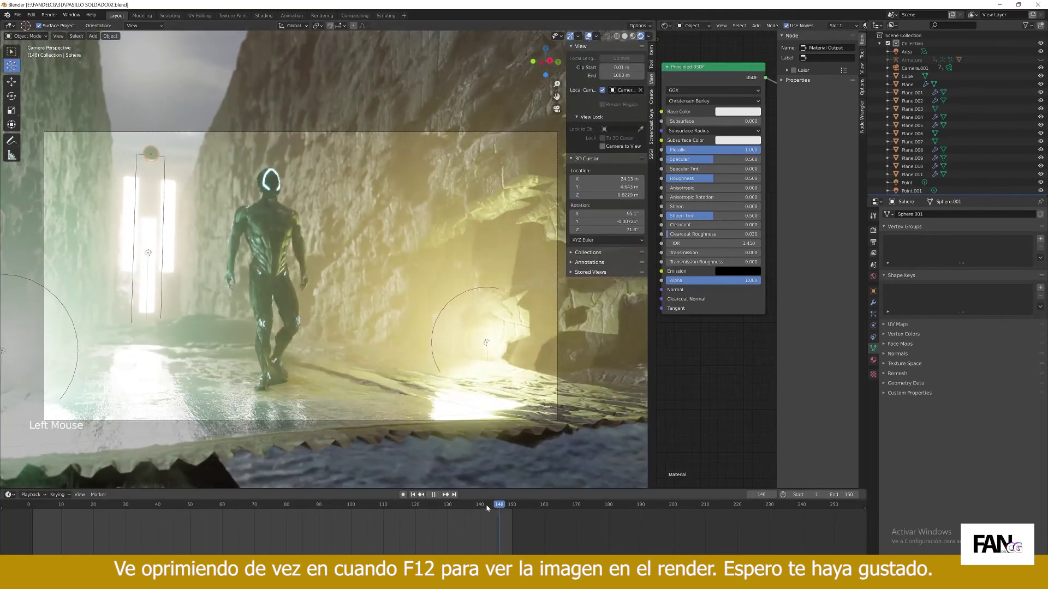
{"action": "left_click_drag", "start_coordinate": [306, 507], "coordinate": [460, 509]}
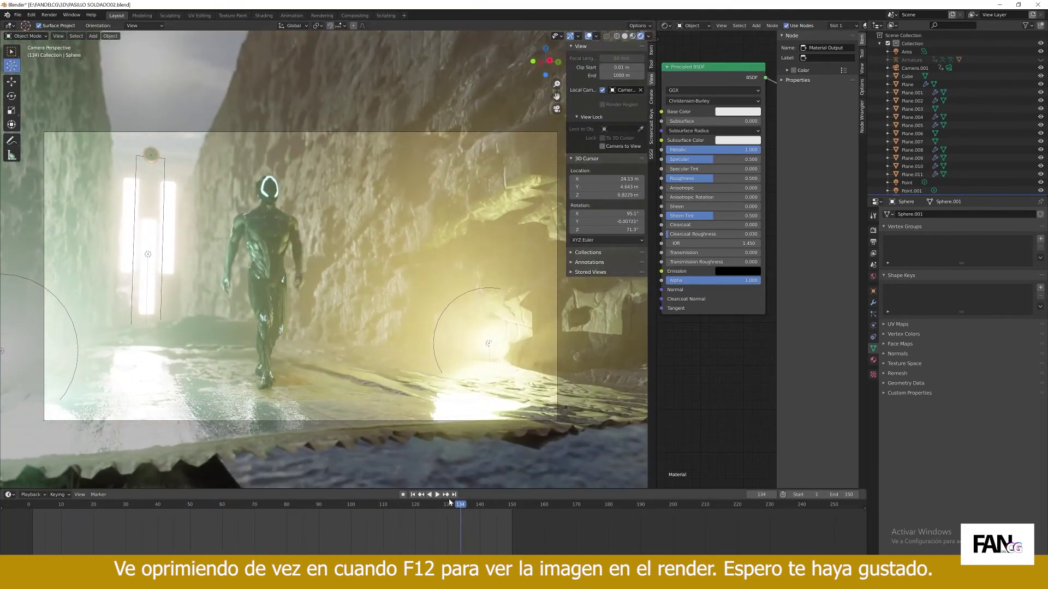
{"action": "key", "text": "space"}
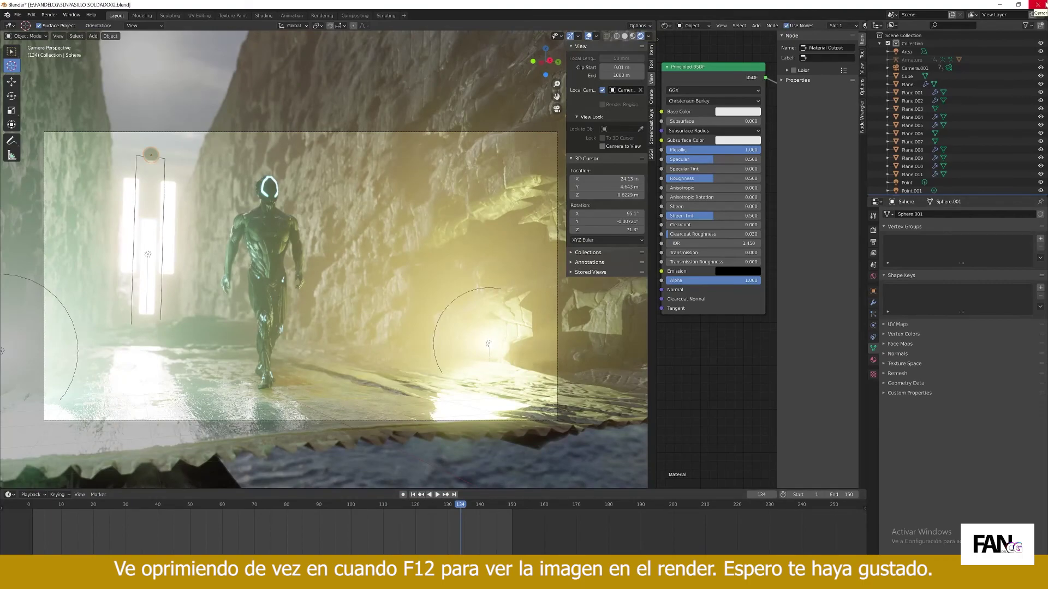